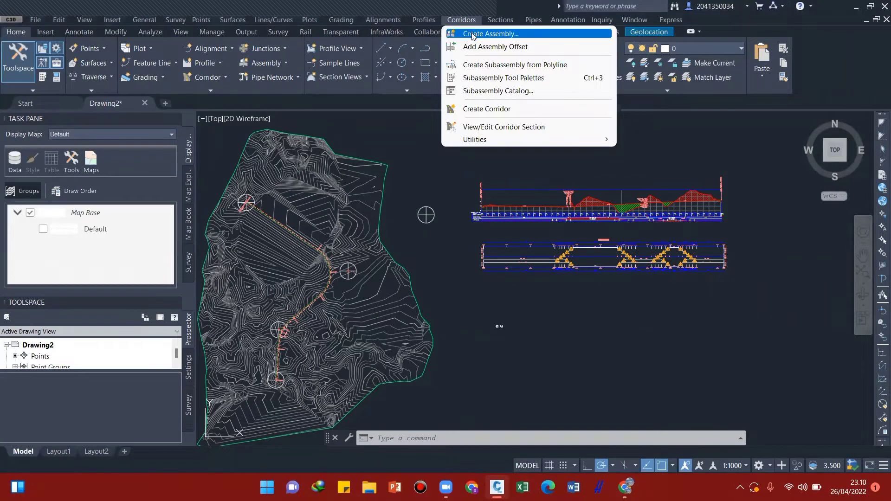
- Create an assembly named Assembly 1 and place its baseline in the empty area below the profile views
click(473, 34)
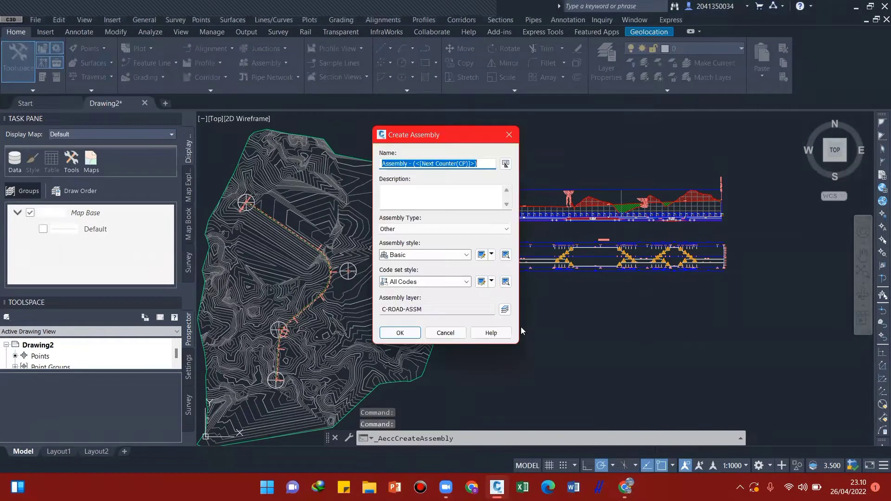
drag(483, 161, 410, 164)
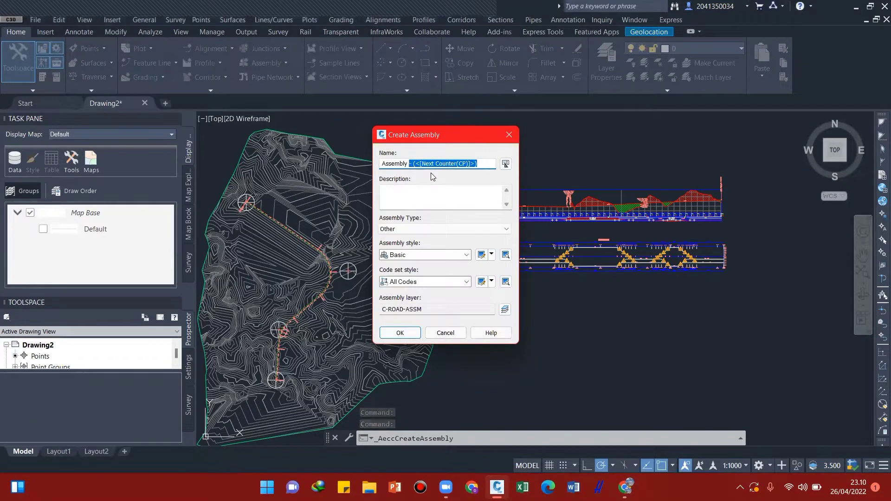
text(1)
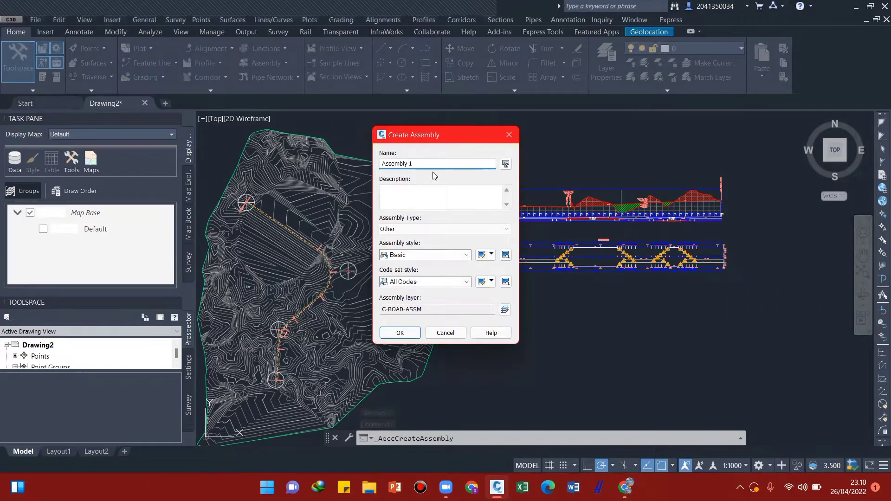
click(400, 332)
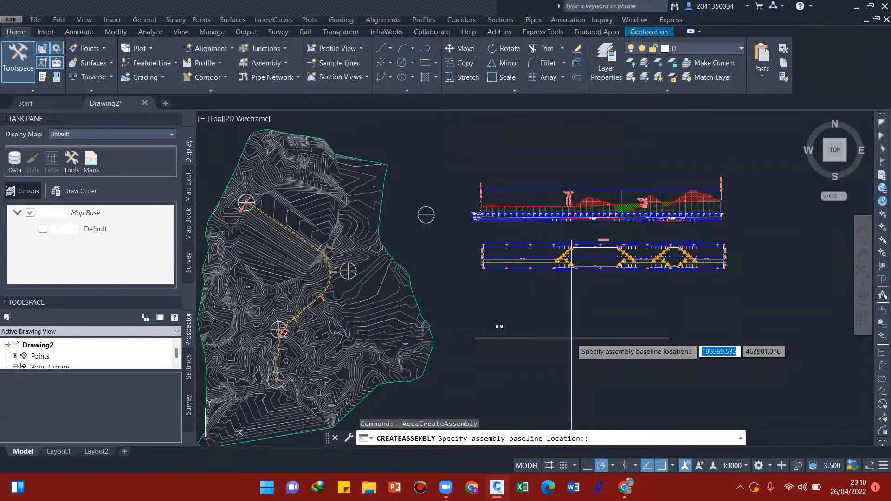
click(552, 317)
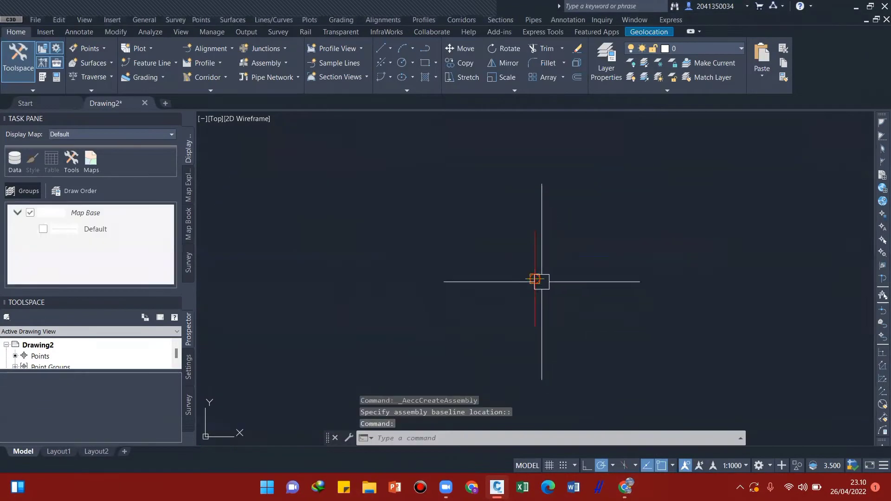
- Draw a circle with a radius of about 11 around the new assembly baseline to mark its location
scroll(559, 278, up, 3)
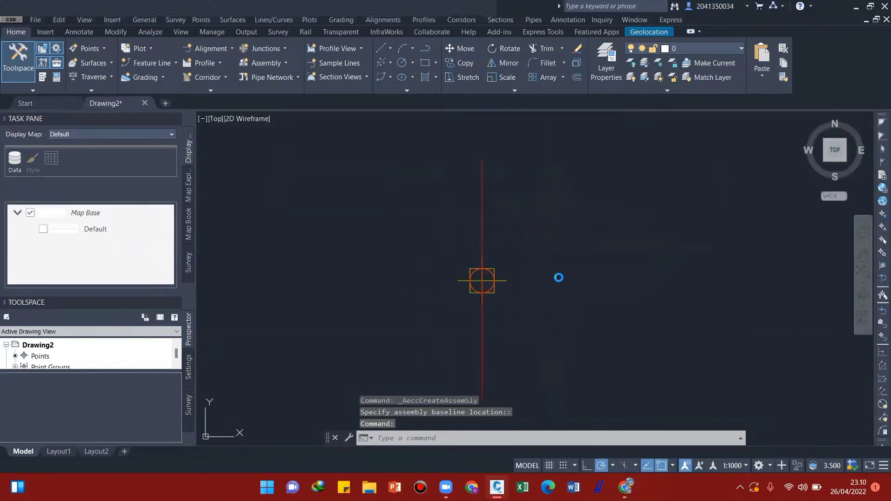
scroll(511, 277, down, 5)
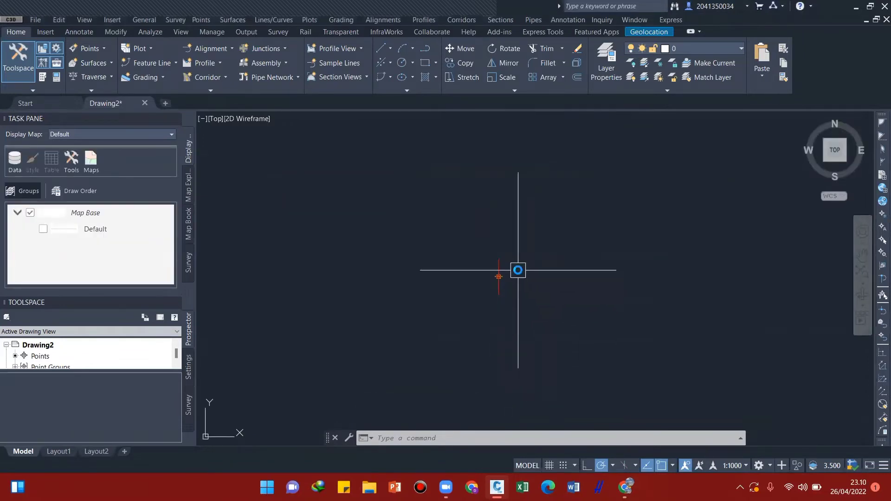
scroll(517, 269, up, 2)
mouse_move(517, 270)
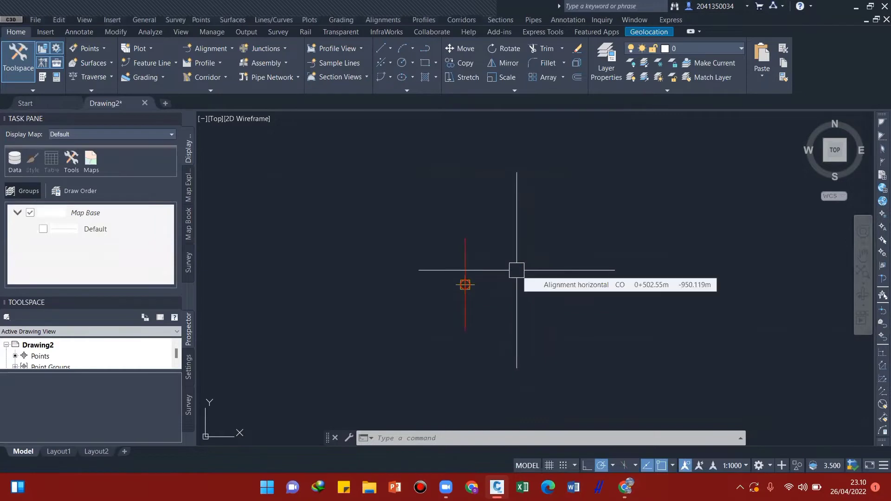
text(c)
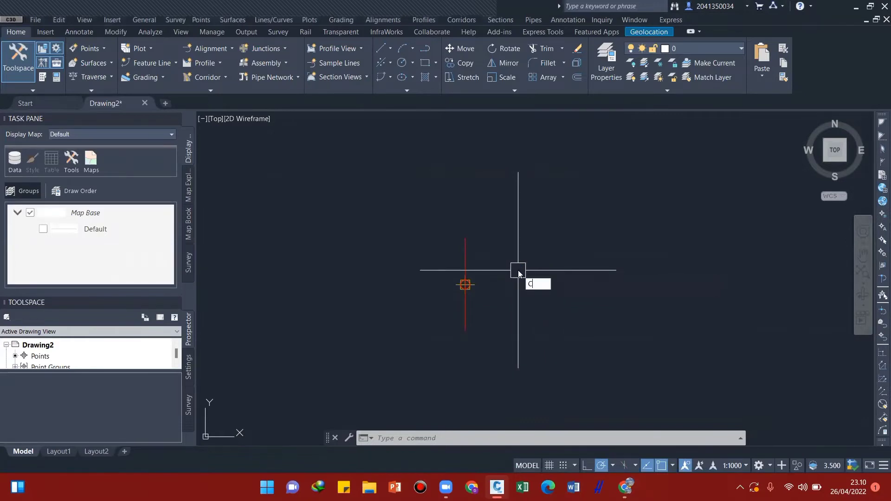
key(Return)
click(429, 265)
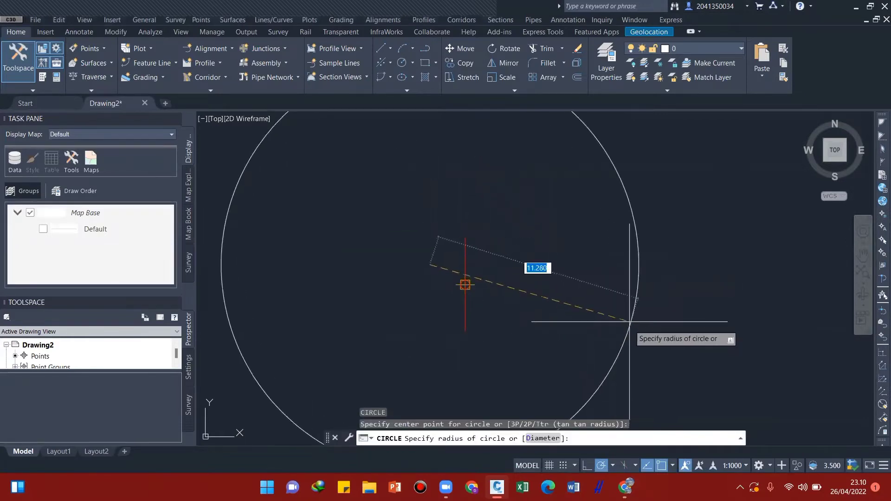
click(635, 319)
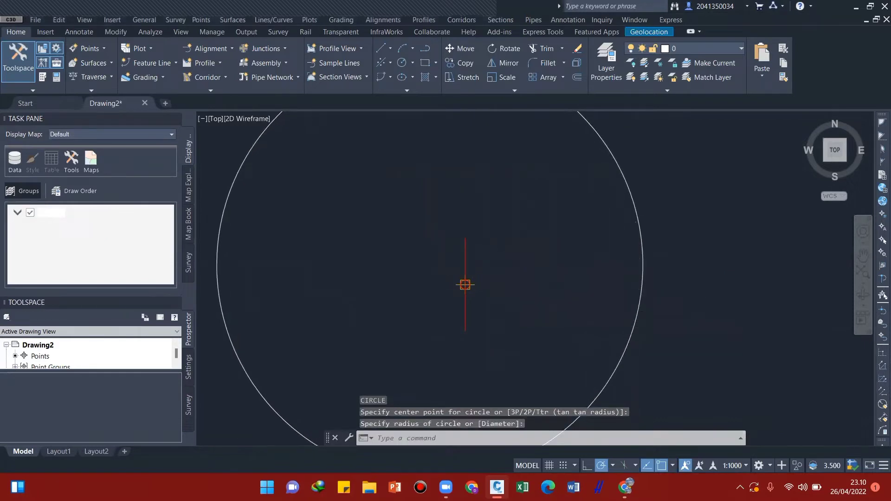
- Bring up the subassembly tool palettes with the circled assembly baseline in view
scroll(557, 297, down, 8)
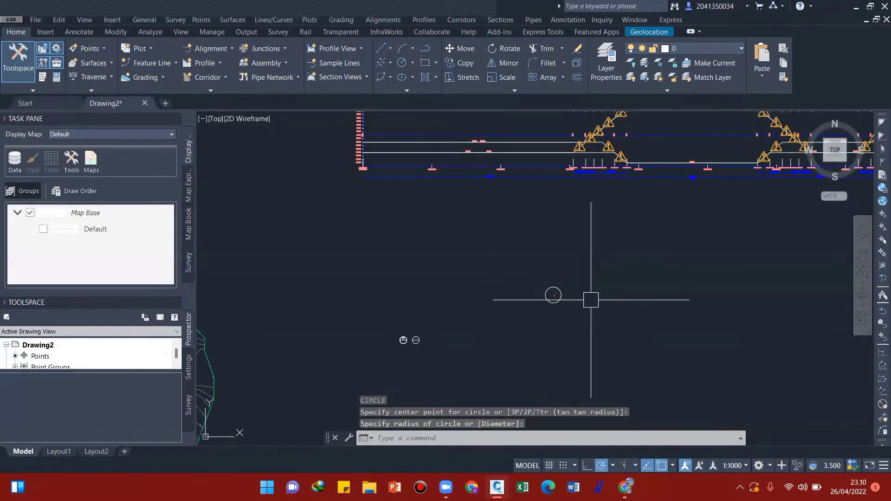
scroll(481, 284, up, 5)
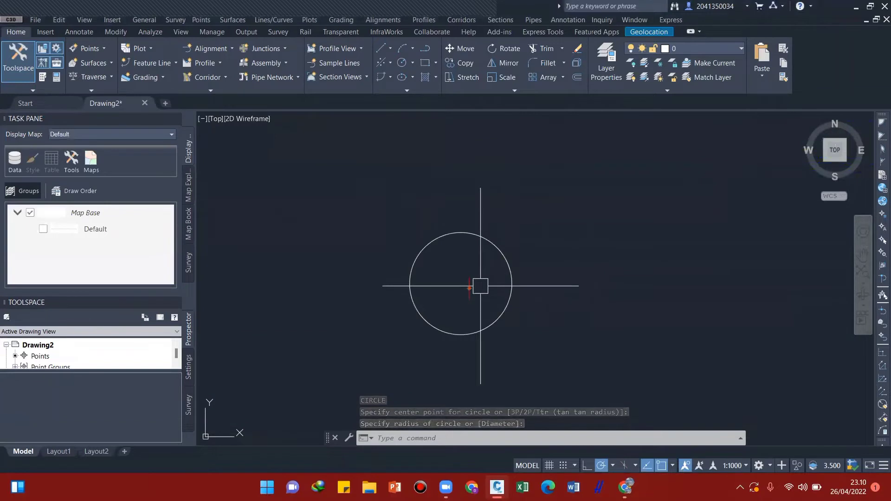
scroll(481, 285, up, 2)
middle_drag(480, 287, 514, 293)
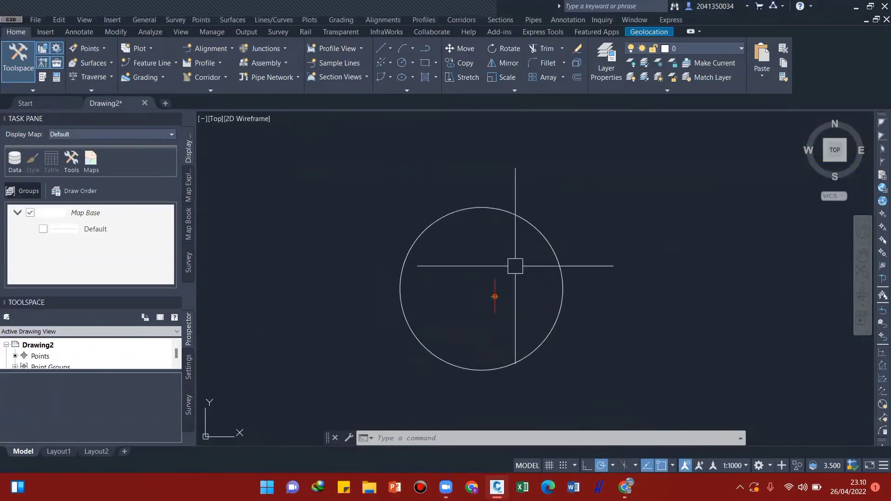
click(464, 22)
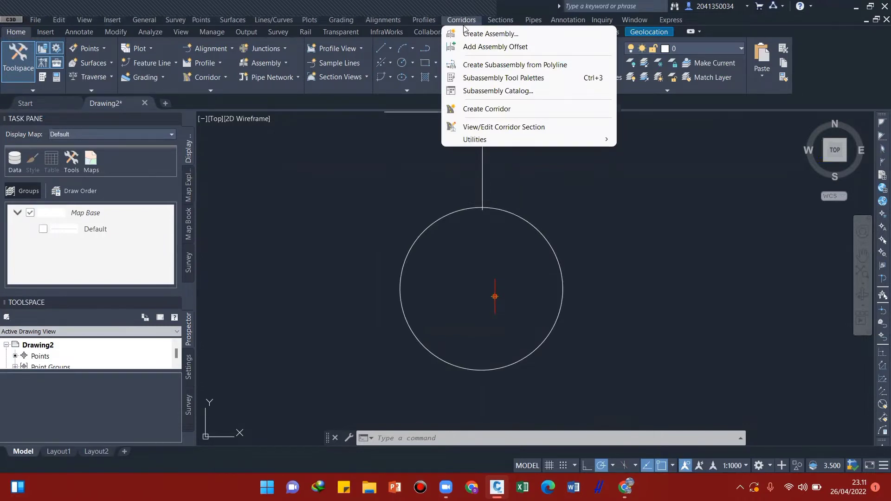
click(480, 79)
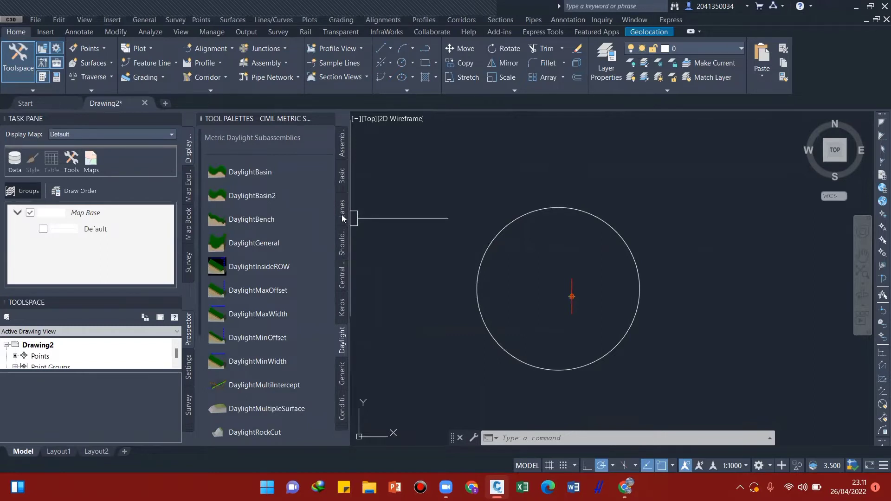
- Attach a right-side LaneSuperelevationAOR subassembly from the metric lanes set to the assembly's baseline marker
click(342, 215)
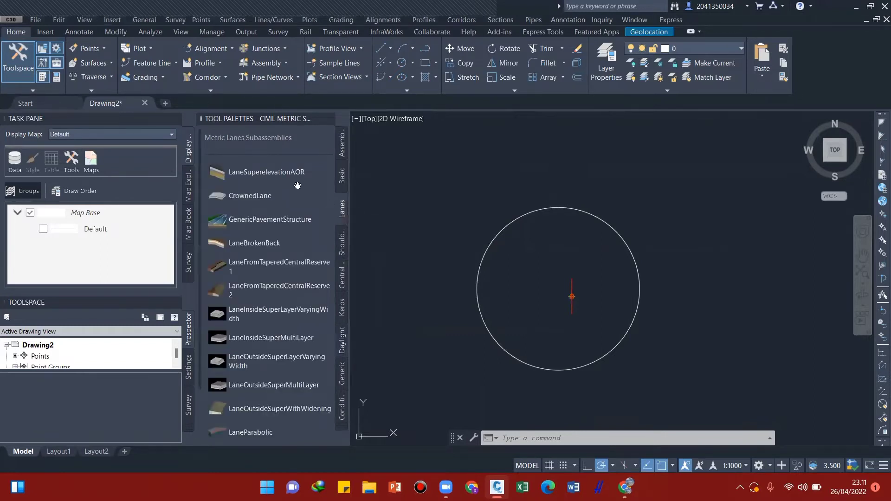
click(262, 170)
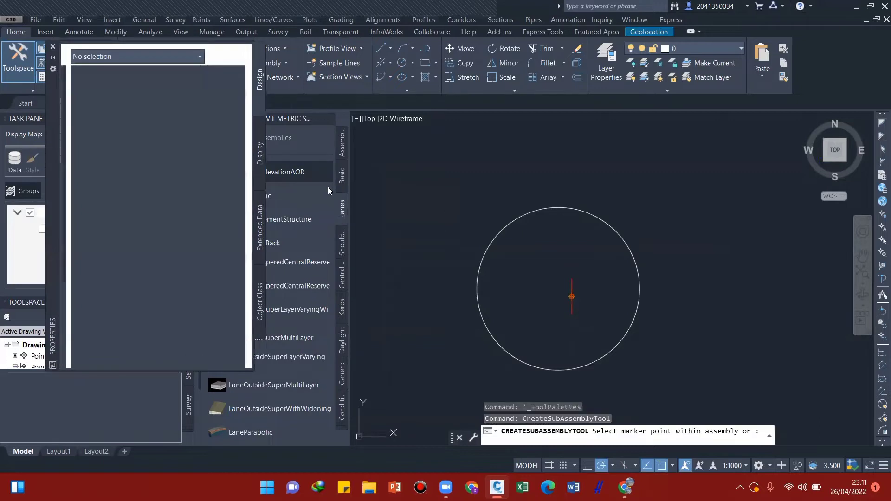
scroll(563, 285, up, 3)
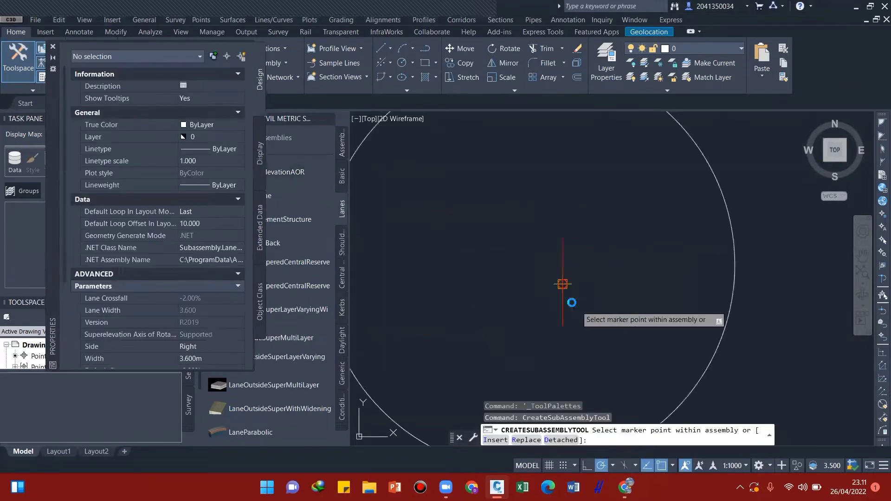
scroll(525, 225, up, 3)
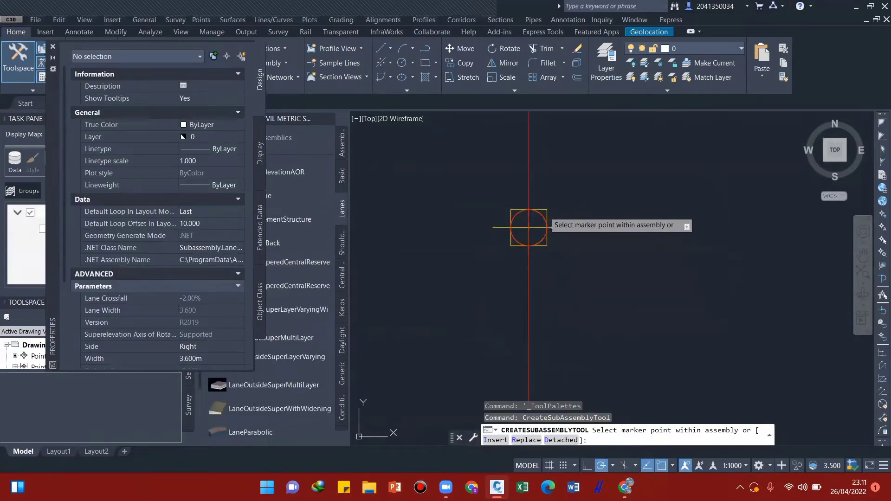
click(529, 227)
scroll(529, 238, down, 2)
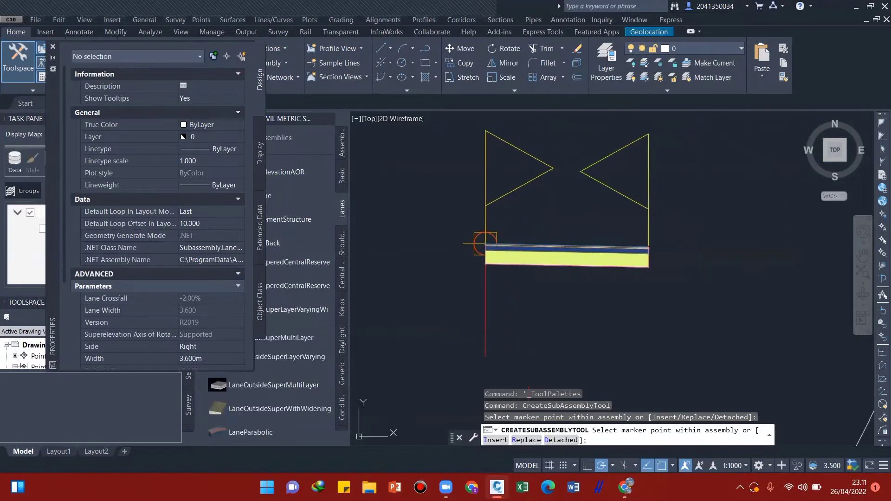
middle_drag(485, 244, 492, 243)
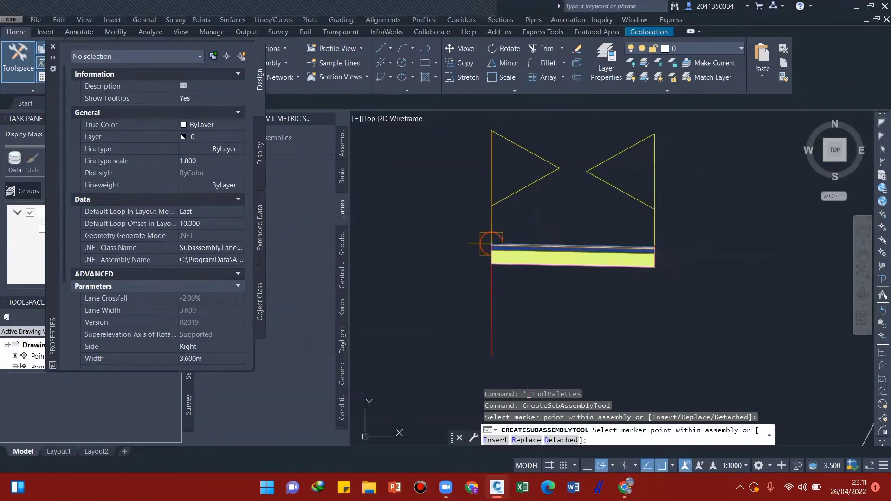
key(Escape)
- Set the right lane subassembly's width to 3.5 m in its properties
middle_drag(561, 278, 548, 287)
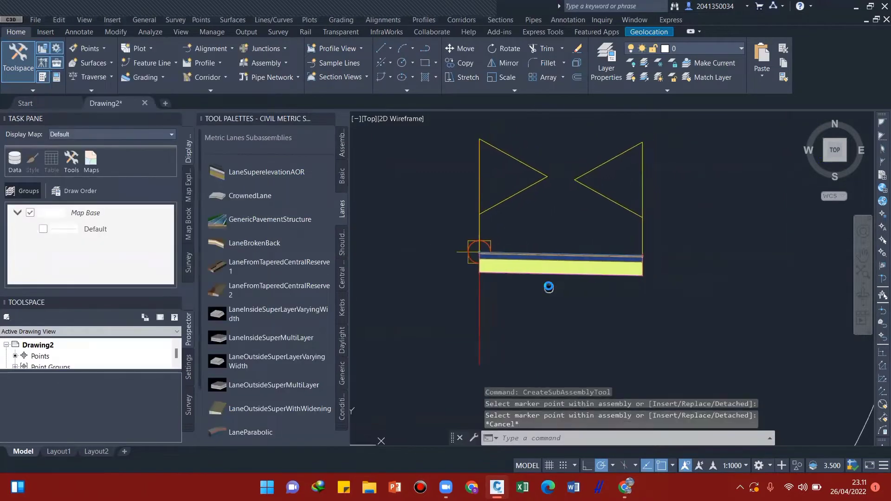
click(609, 302)
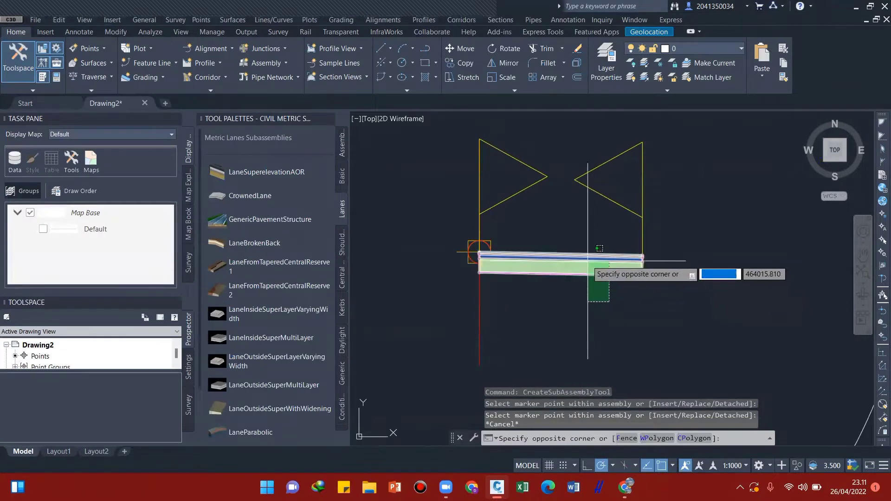
click(557, 264)
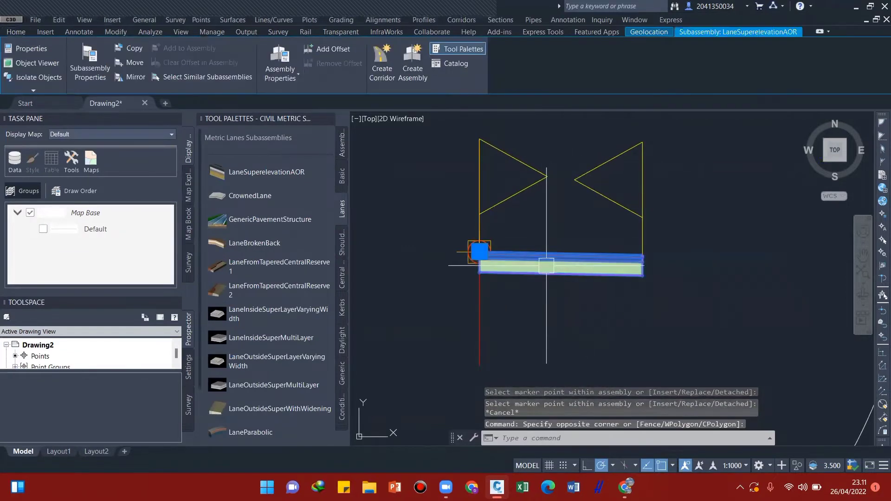
right_click(546, 266)
click(570, 117)
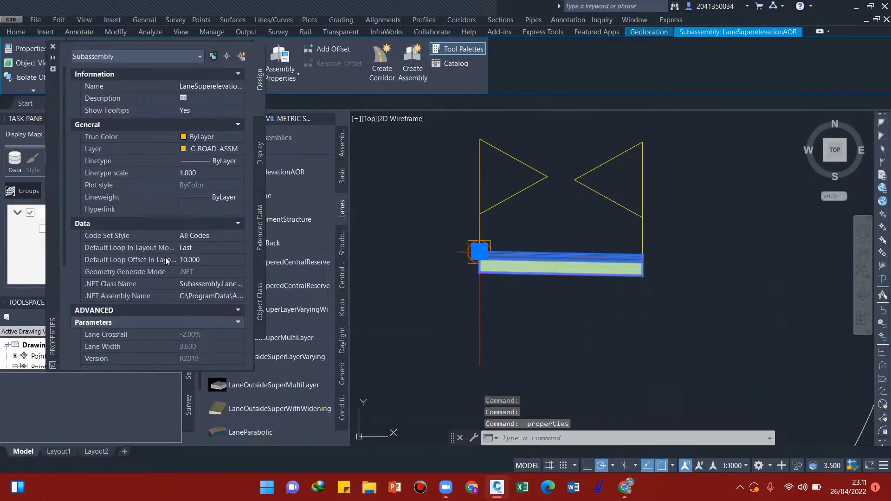
scroll(180, 262, down, 3)
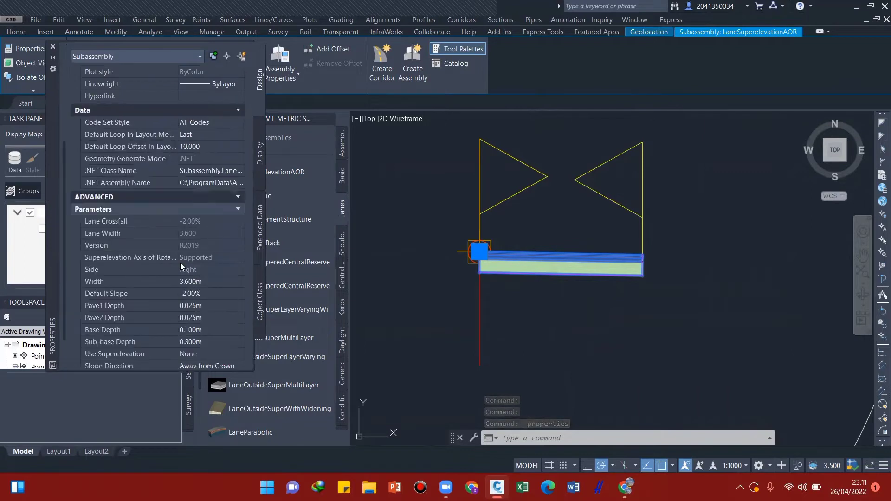
scroll(181, 263, down, 1)
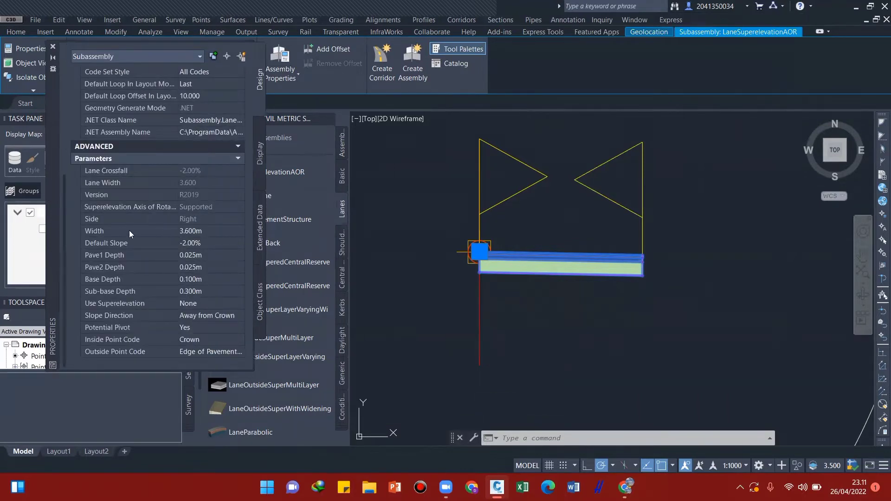
click(189, 232)
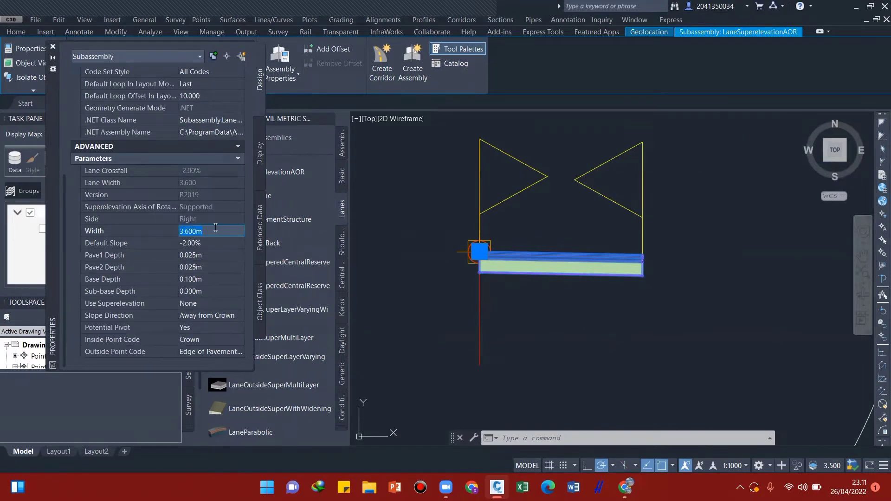
text(3.5)
- Set the right lane's Use Superelevation parameter to Right Lane Outside and close its properties
click(191, 303)
click(216, 303)
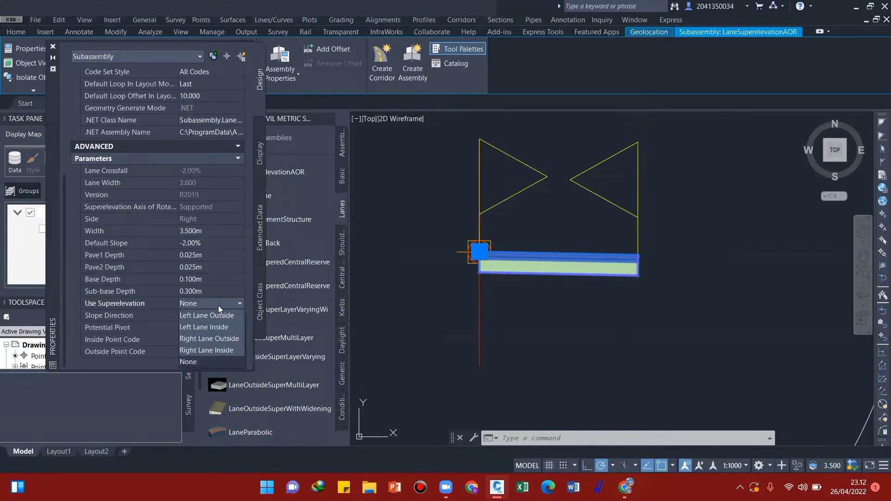
click(211, 339)
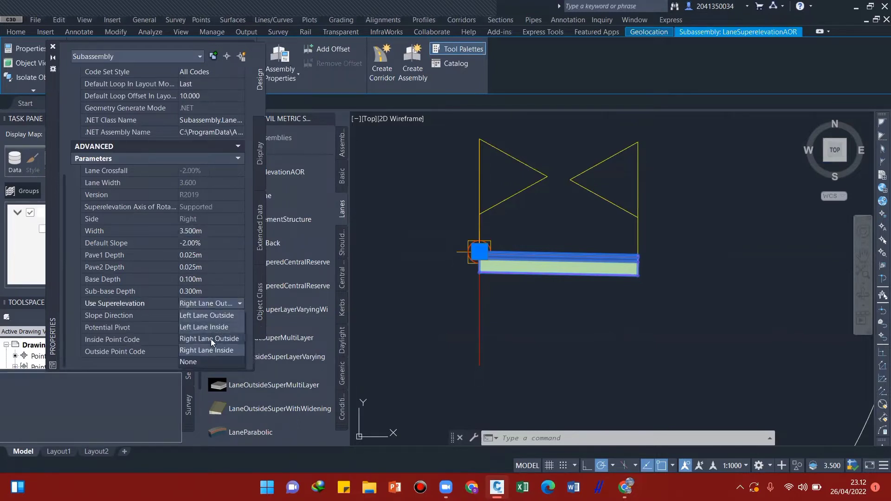
click(52, 46)
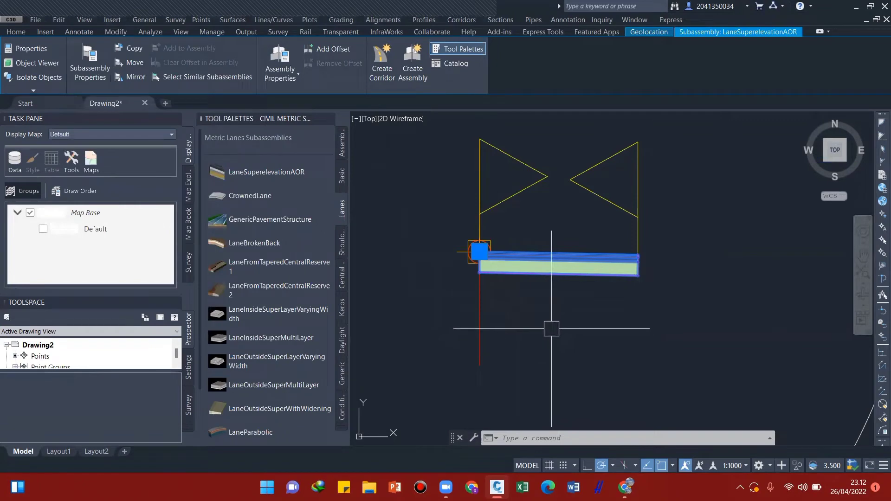
key(Escape)
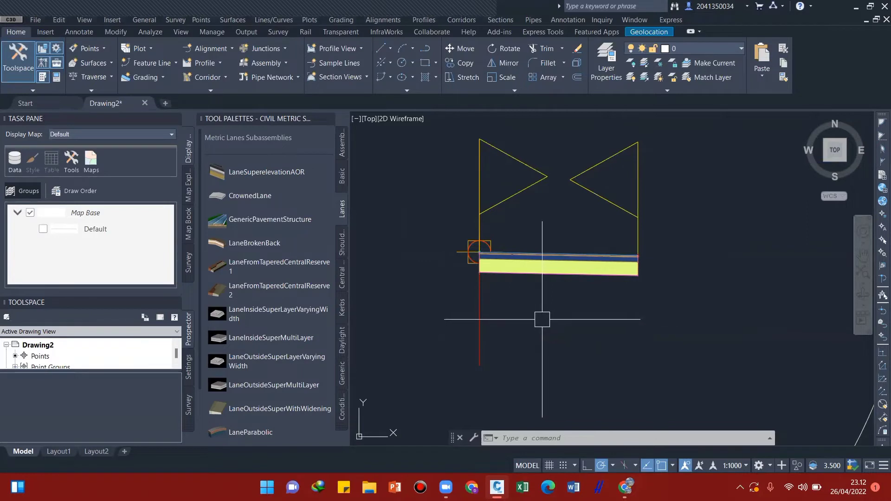
- Attach a right-side ShoulderExtendAll subassembly from the metric shoulders set to the top marker at the lane's outer edge
click(342, 250)
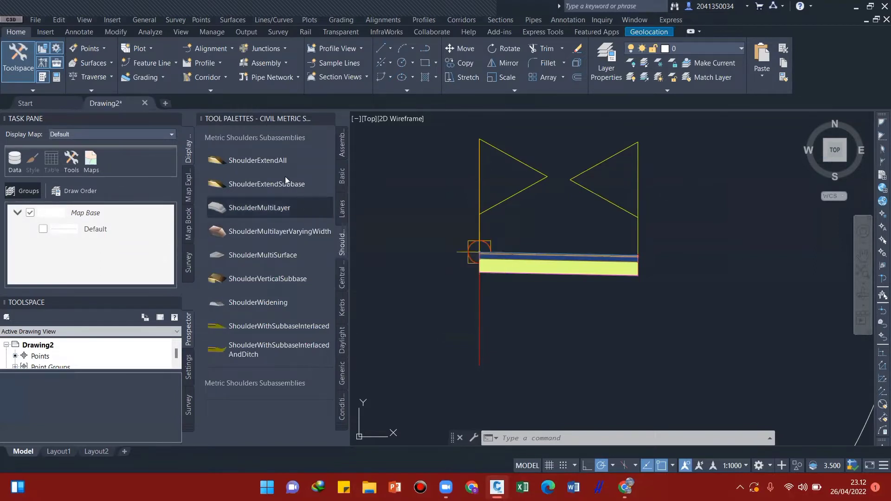
click(269, 162)
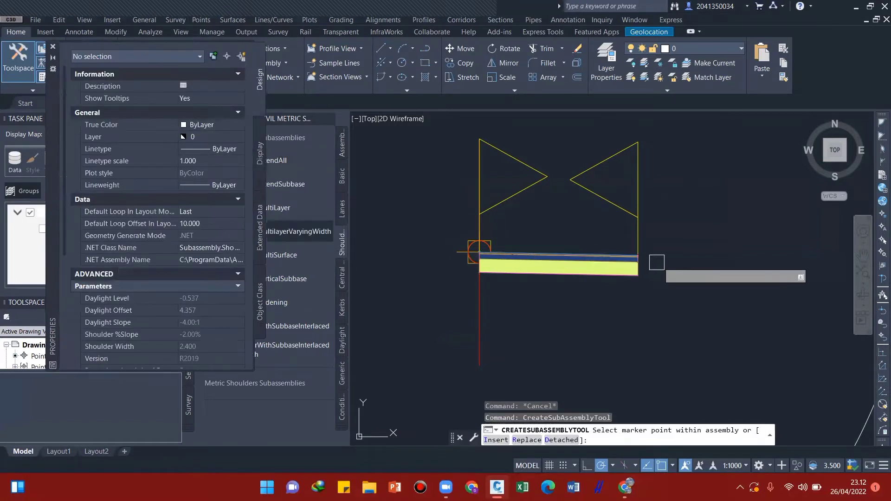
scroll(643, 256, up, 5)
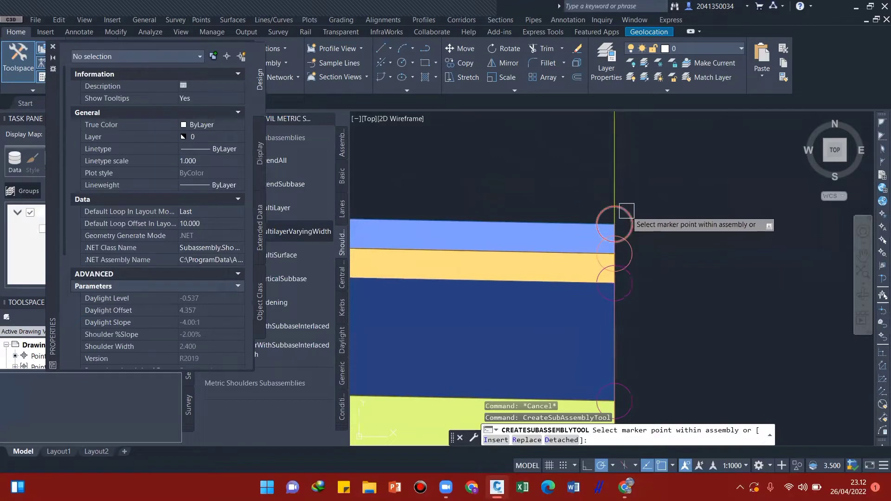
scroll(559, 263, down, 5)
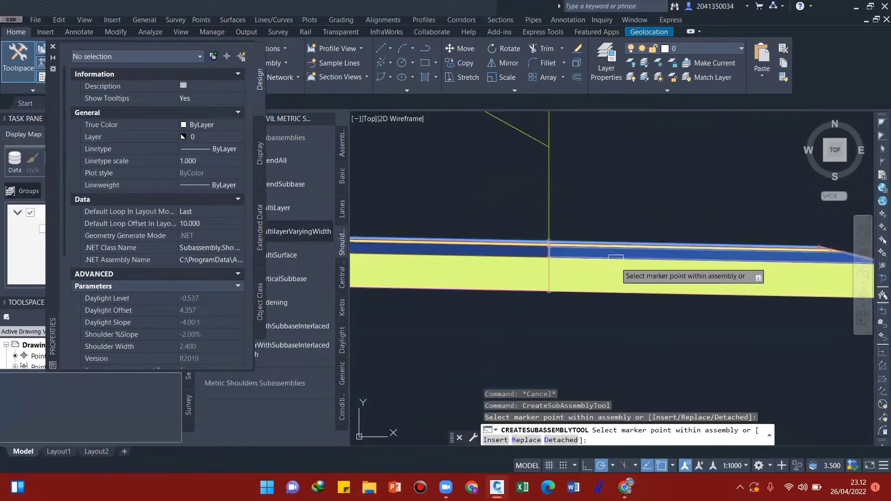
middle_drag(616, 263, 601, 264)
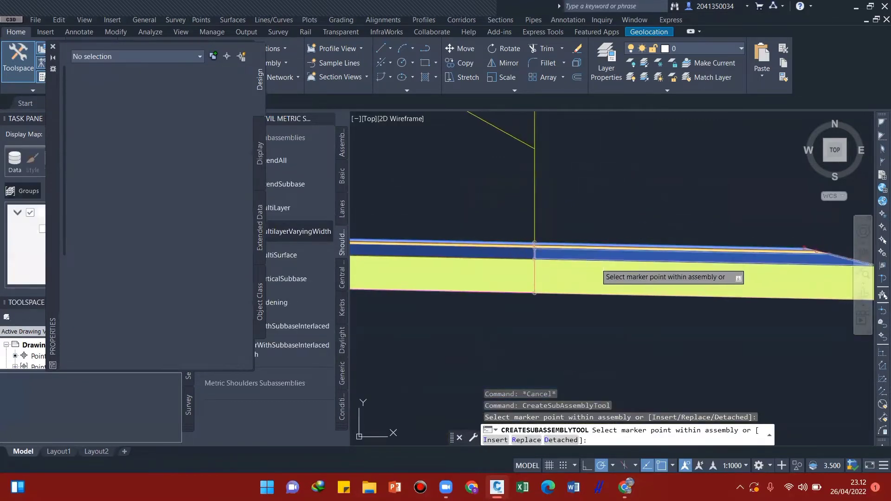
key(Escape)
scroll(520, 255, down, 2)
middle_drag(516, 255, 489, 256)
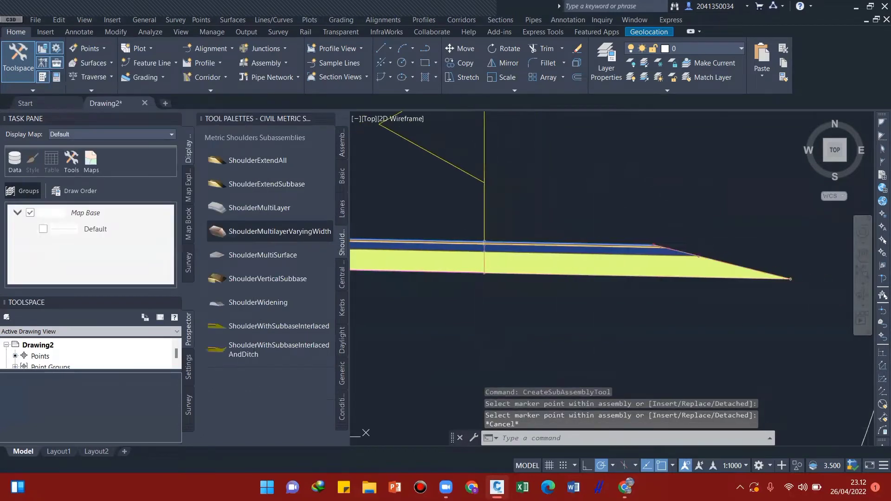
- Set the right shoulder subassembly's Shoulder Width to 1.5 m in its properties
click(537, 253)
right_click(537, 252)
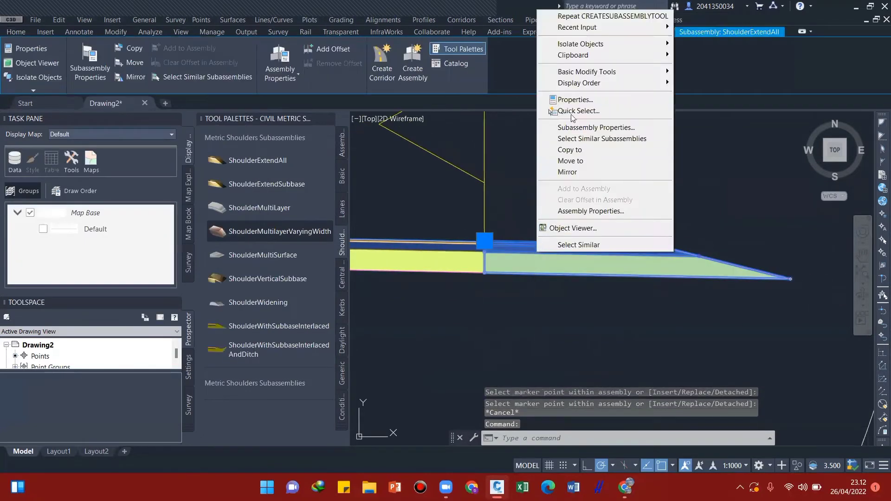
click(575, 100)
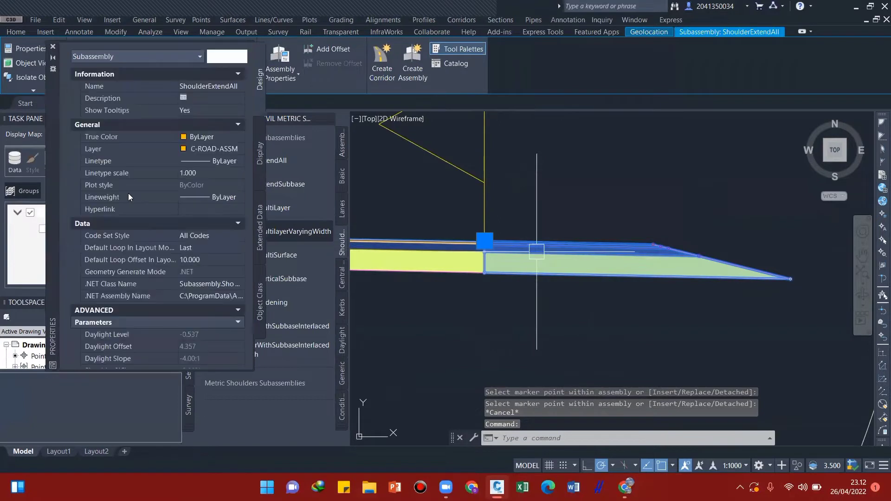
scroll(167, 258, down, 6)
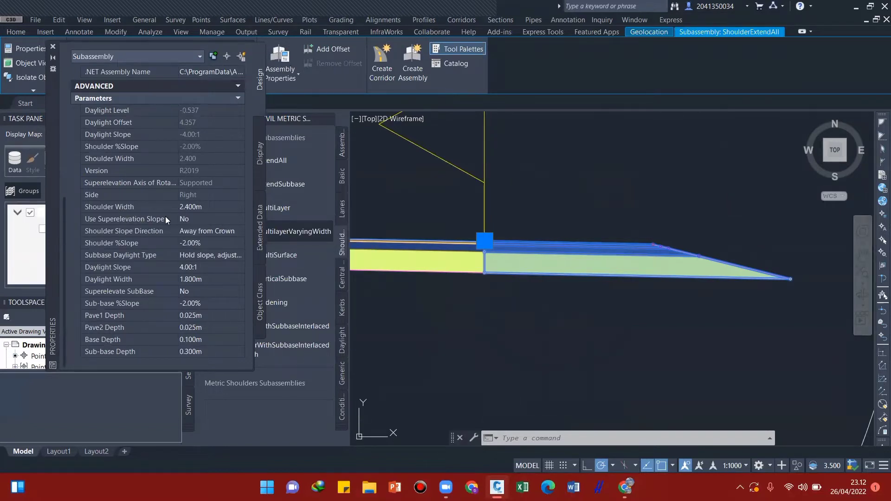
click(193, 206)
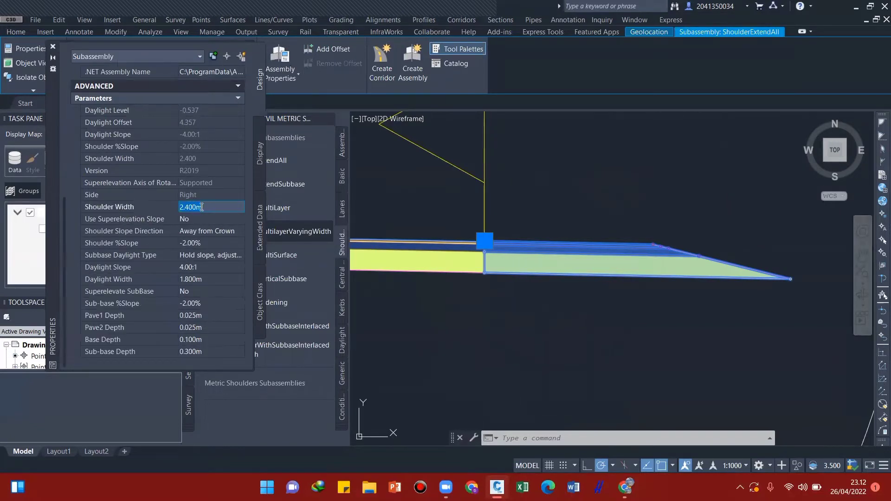
text(1.5)
- Set the right shoulder's Use Superelevation Slope parameter to Right Outside Shoulder
click(202, 218)
click(237, 219)
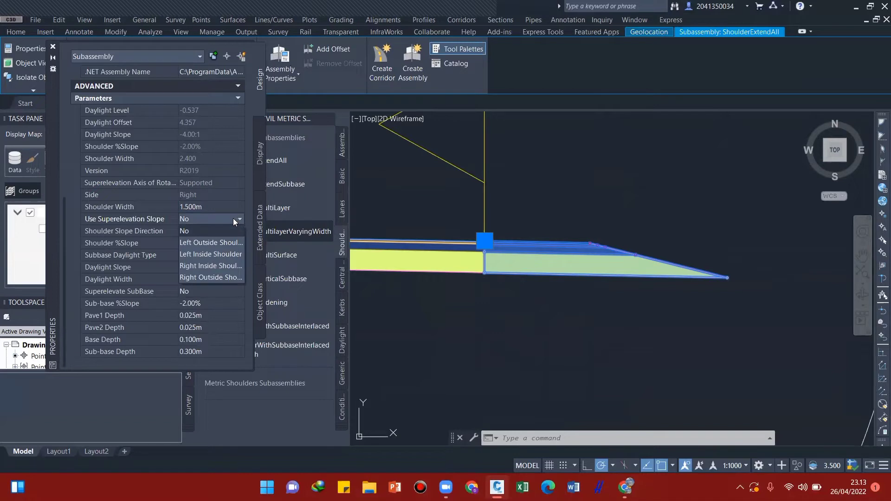
click(213, 277)
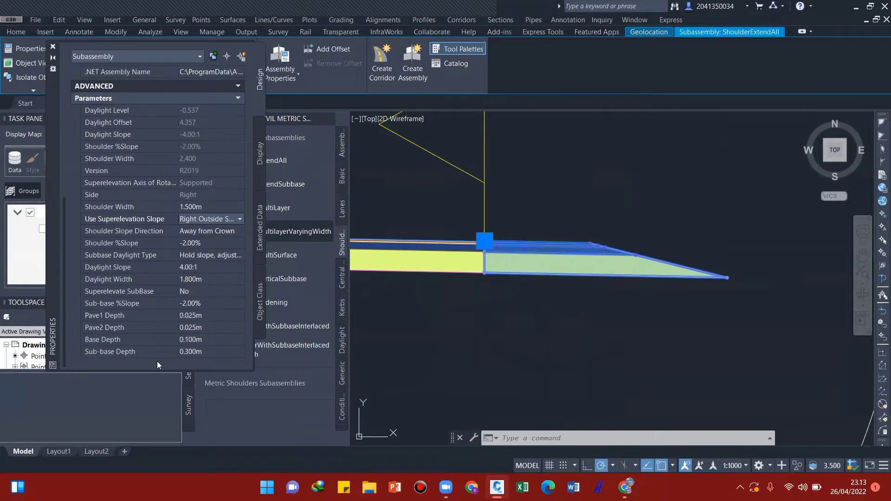
- Set the shoulder's Sub-base Depth to 0.45 m and its Pave1, Pave2 and Base depths to 0, closing its properties
click(188, 352)
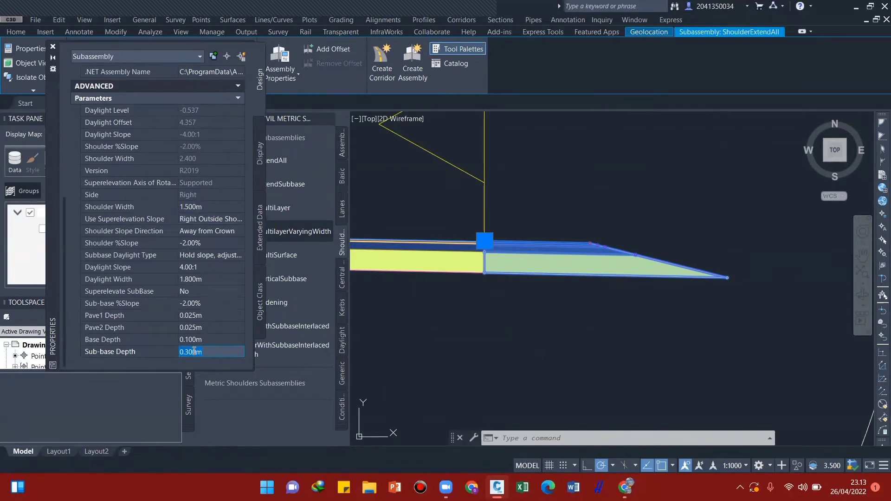
text(0.45)
click(208, 315)
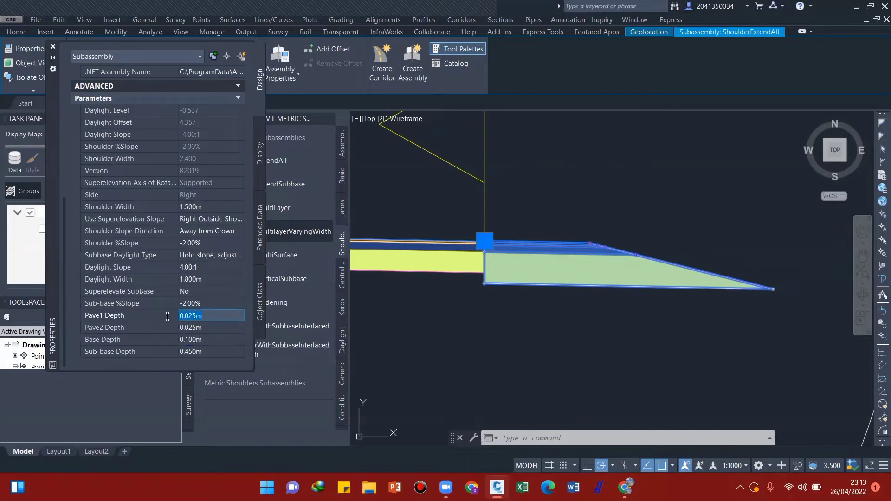
text(0)
click(190, 327)
text(0)
click(195, 339)
text(0)
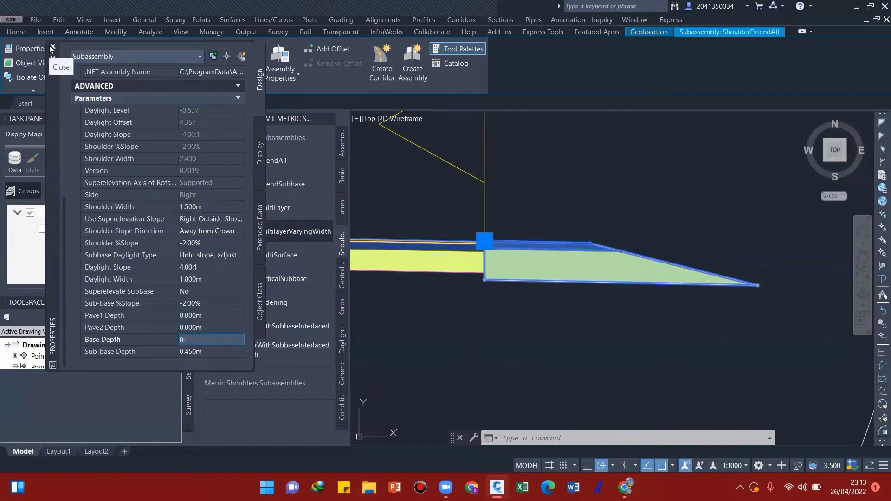
click(53, 48)
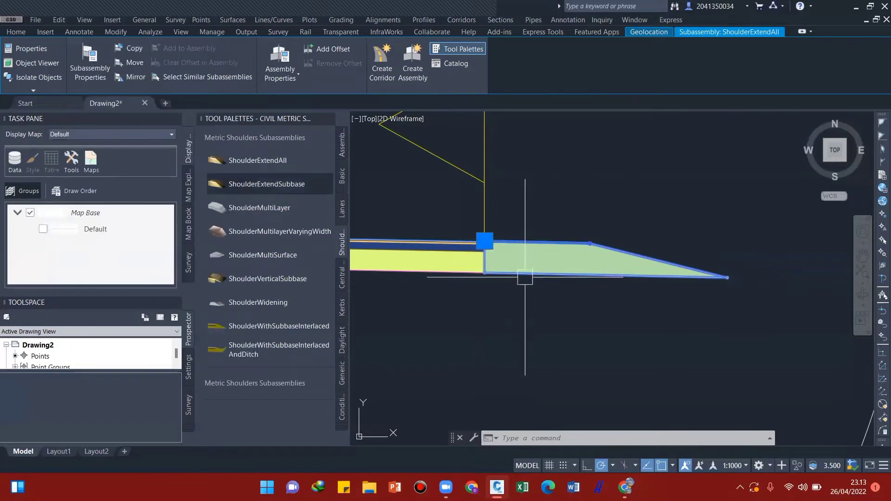
scroll(487, 308, down, 2)
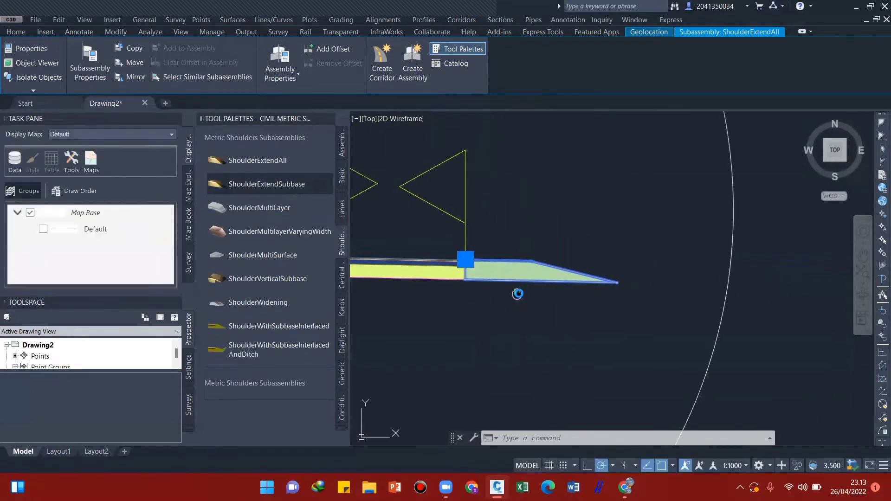
key(Escape)
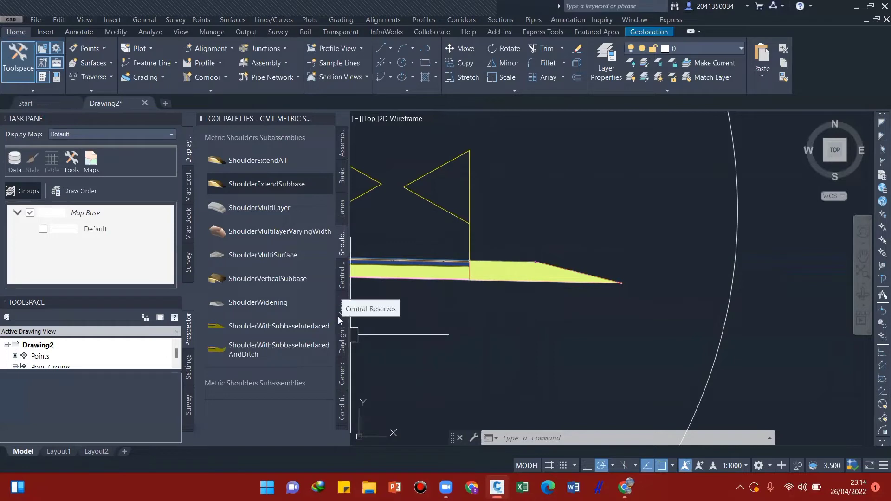
- Attach a right-side DaylightGeneral subassembly from the metric daylight set to the marker at the shoulder's outer tip
click(344, 341)
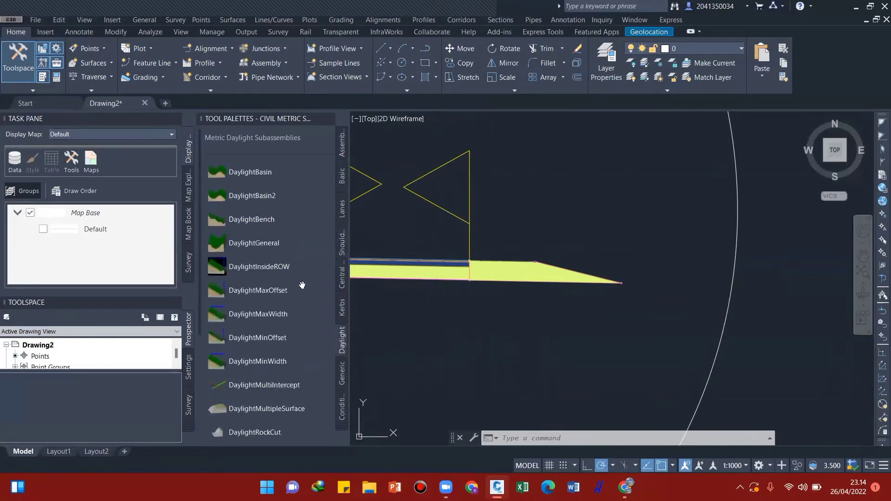
click(242, 243)
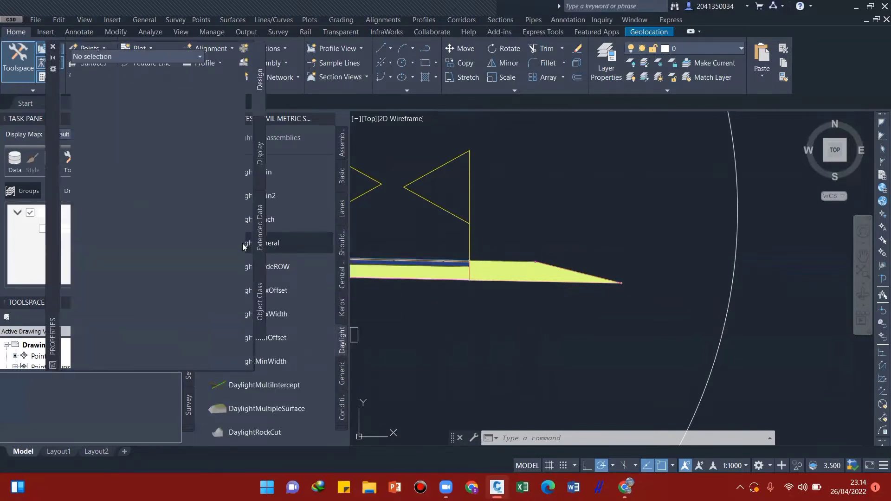
scroll(640, 285, up, 5)
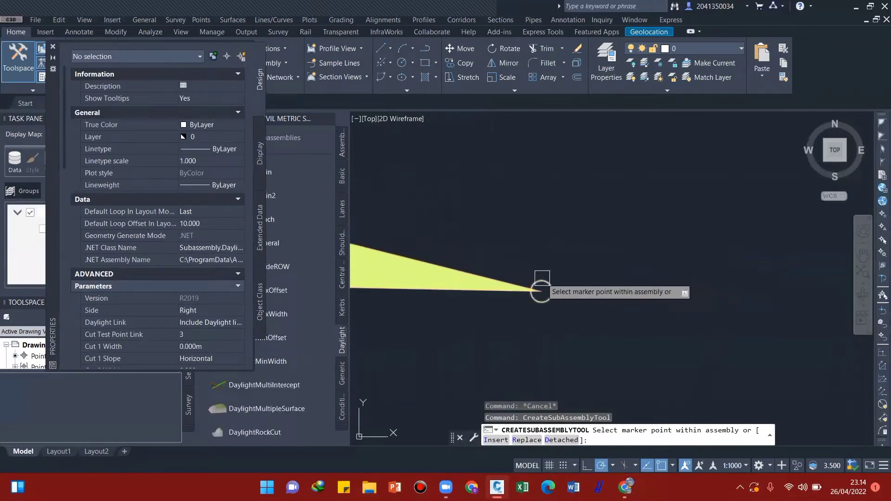
scroll(543, 294, up, 4)
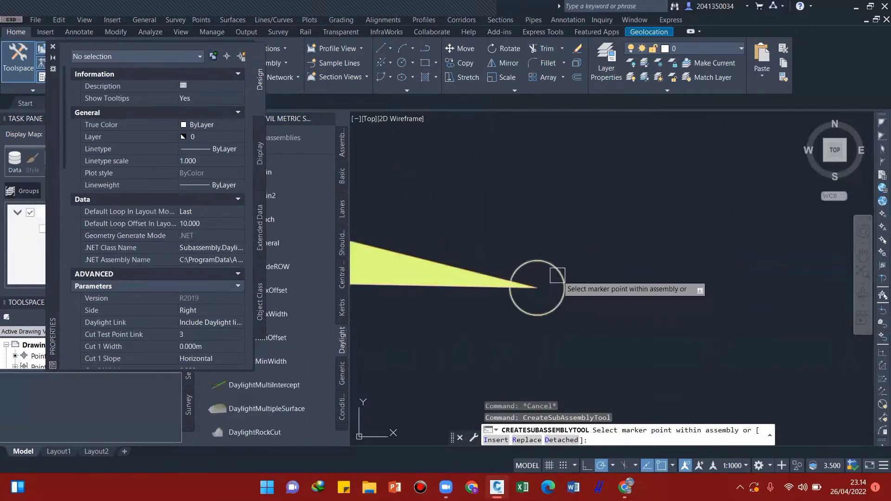
scroll(500, 286, down, 3)
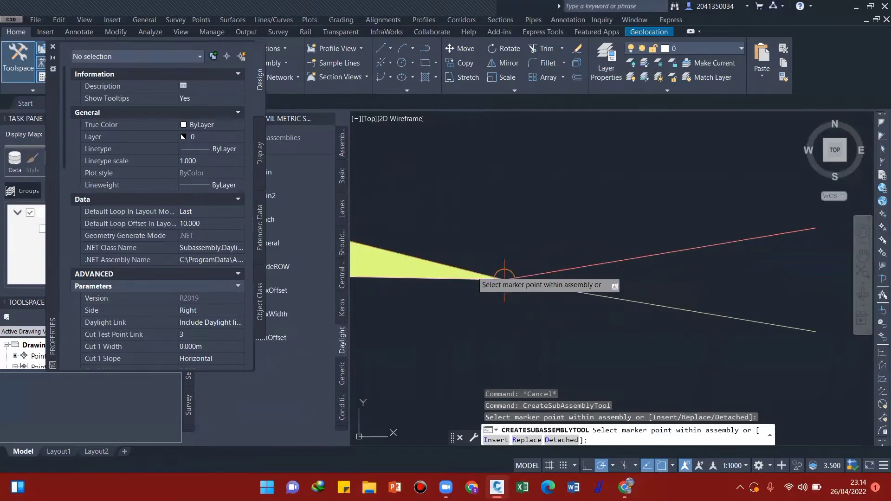
scroll(503, 288, down, 3)
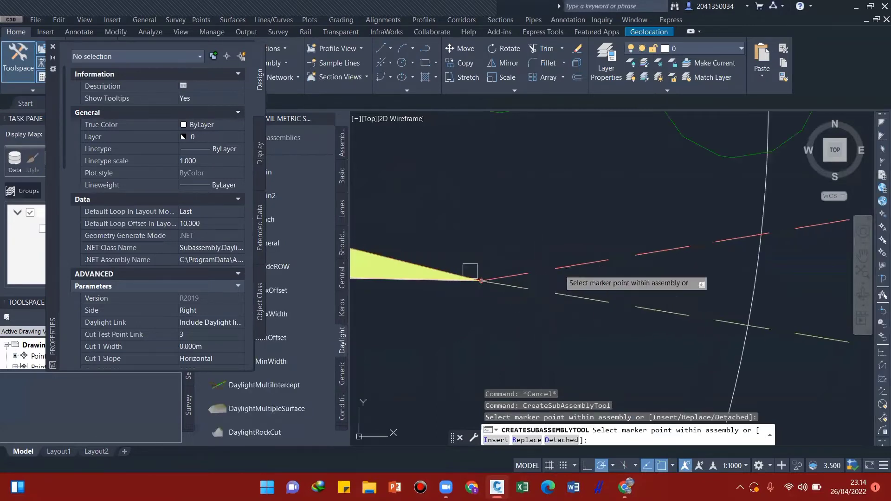
scroll(617, 288, down, 5)
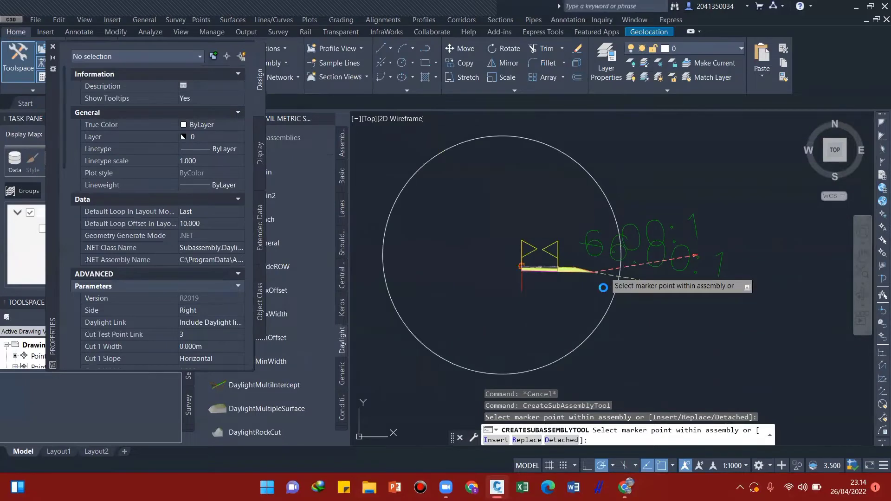
middle_drag(604, 288, 609, 300)
middle_drag(555, 305, 566, 307)
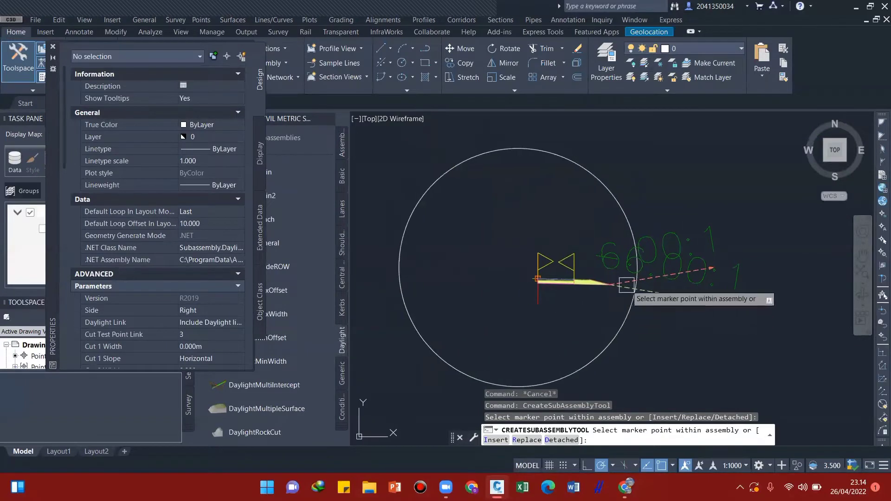
scroll(626, 285, up, 5)
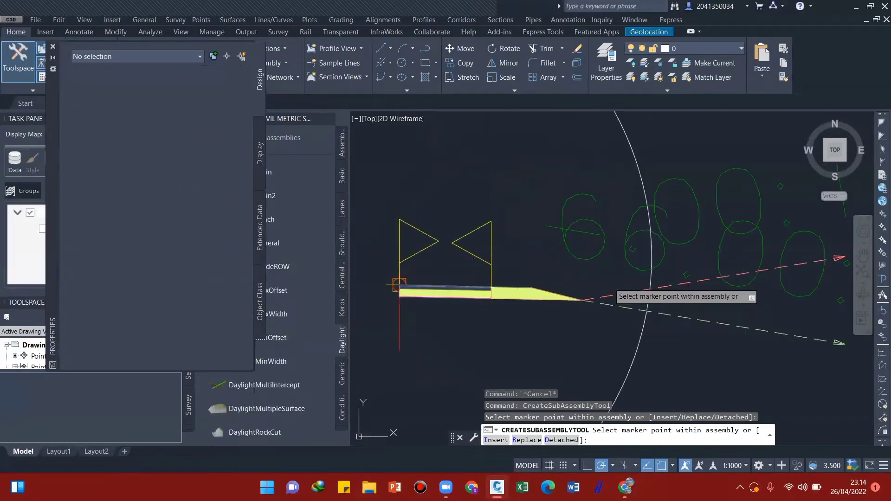
key(Escape)
- Set the daylight subassembly's Flat Cut Slope and Medium Cut Slope to 2:1 in its properties
click(612, 297)
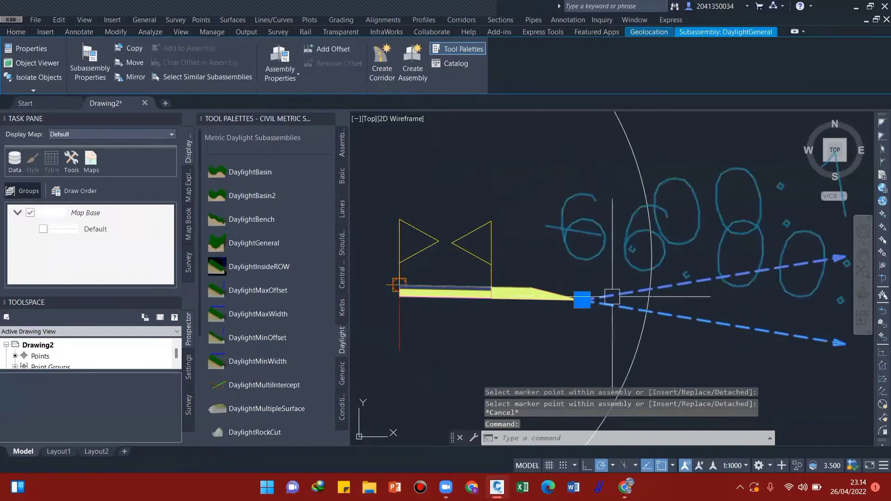
right_click(612, 296)
click(639, 145)
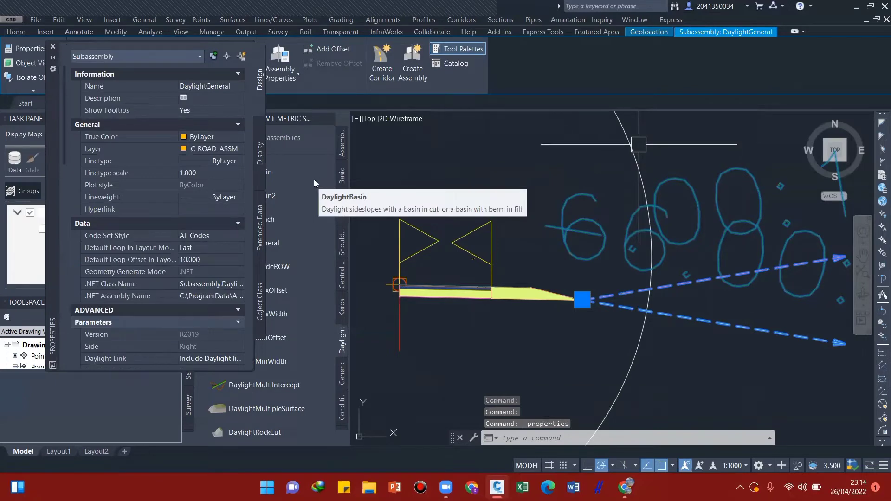
scroll(160, 241, down, 5)
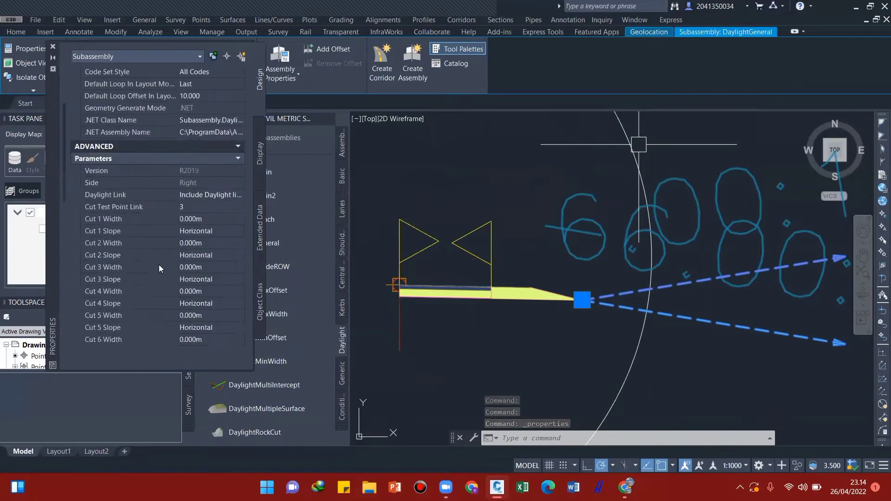
scroll(161, 262, down, 5)
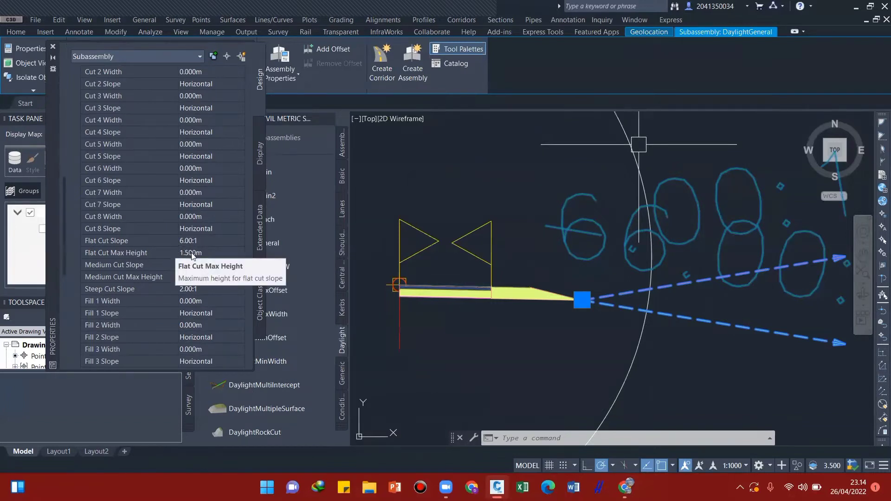
click(184, 242)
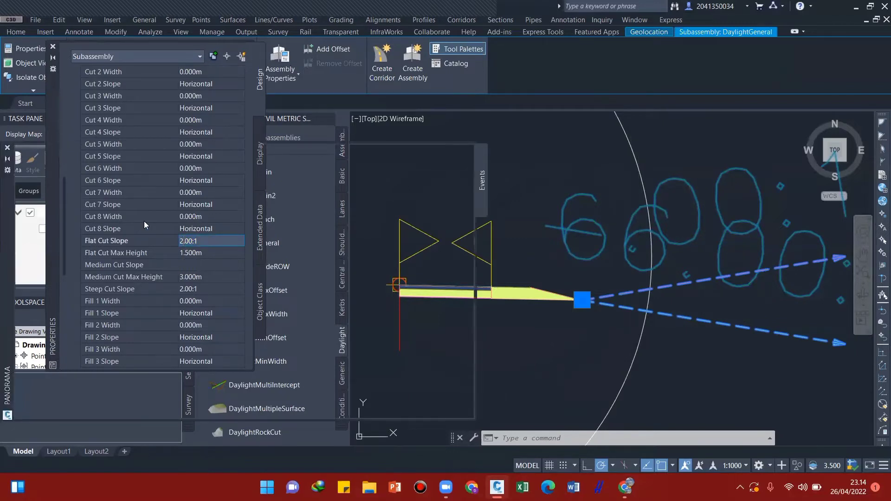
click(183, 265)
click(182, 265)
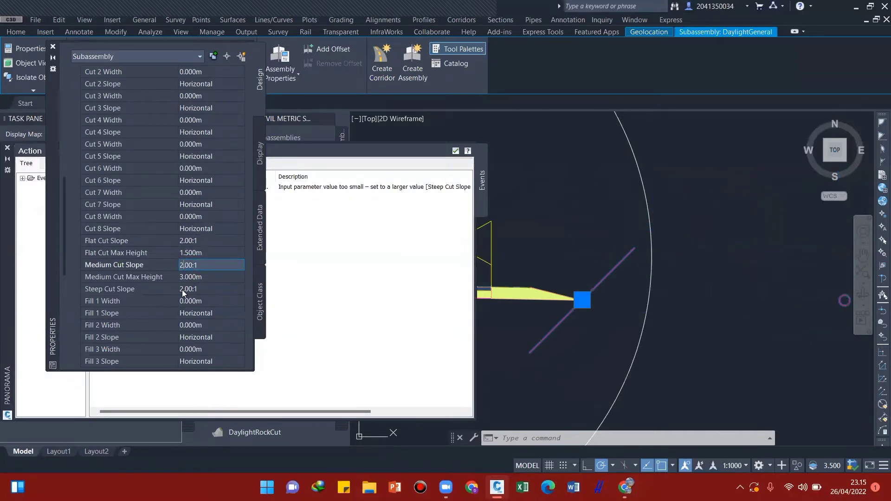
- Set the daylight subassembly's Flat, Medium and Steep Fill Slopes to 3:1, then close its properties and the event viewer
scroll(168, 293, down, 3)
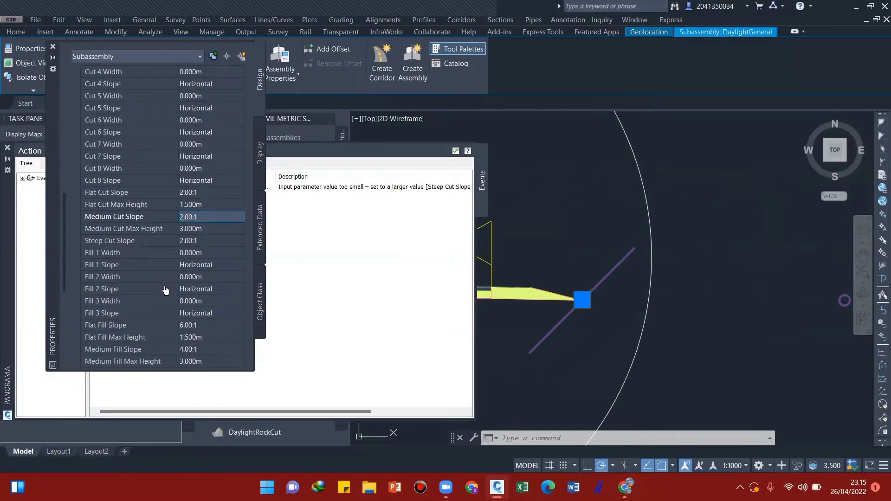
scroll(168, 293, down, 2)
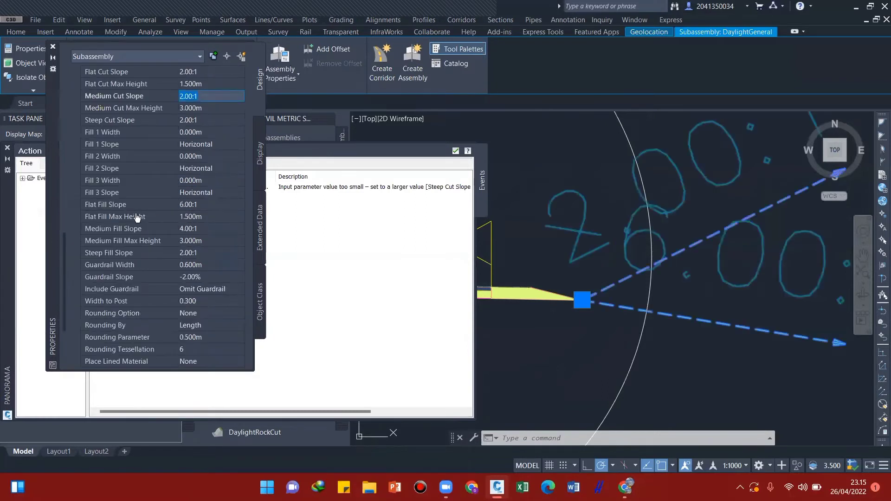
click(183, 204)
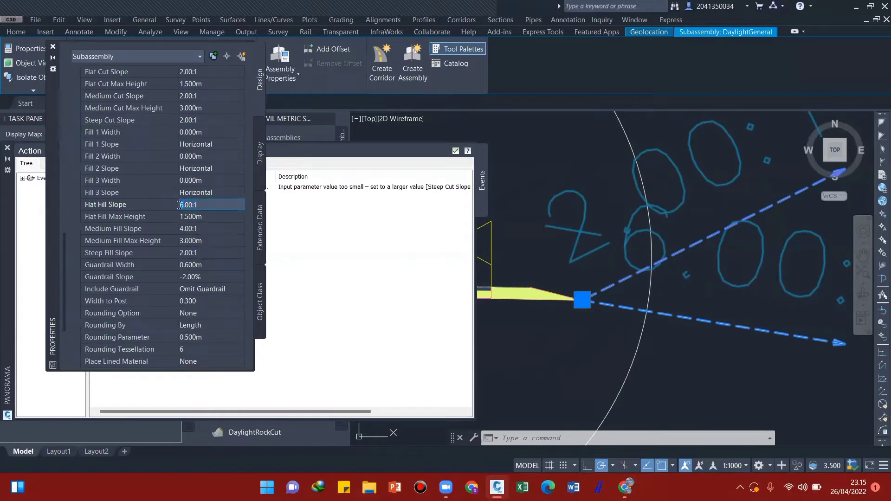
click(183, 228)
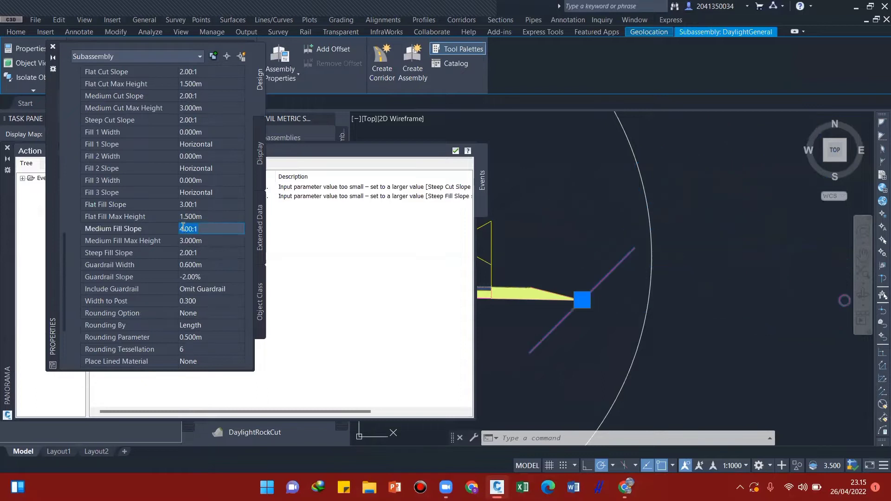
click(182, 253)
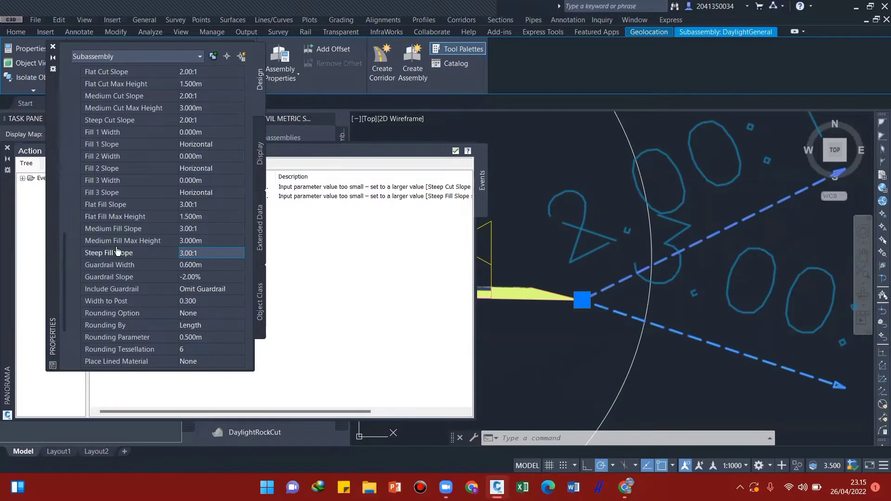
click(53, 46)
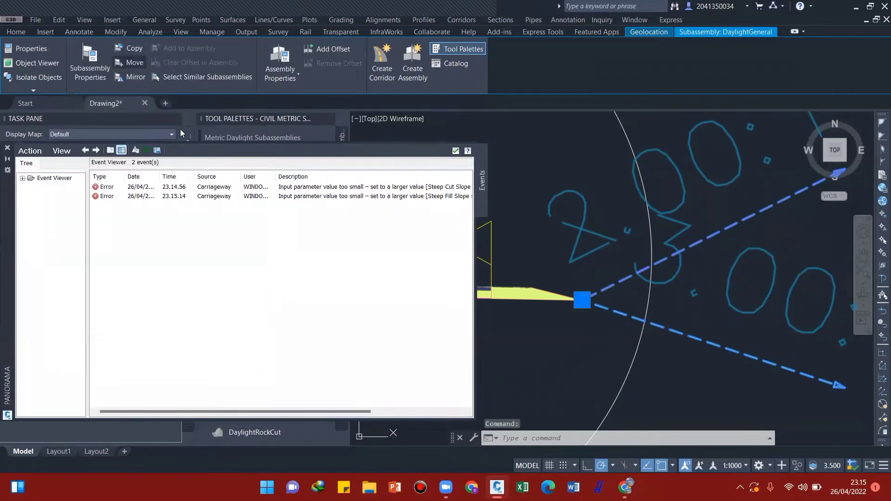
click(7, 149)
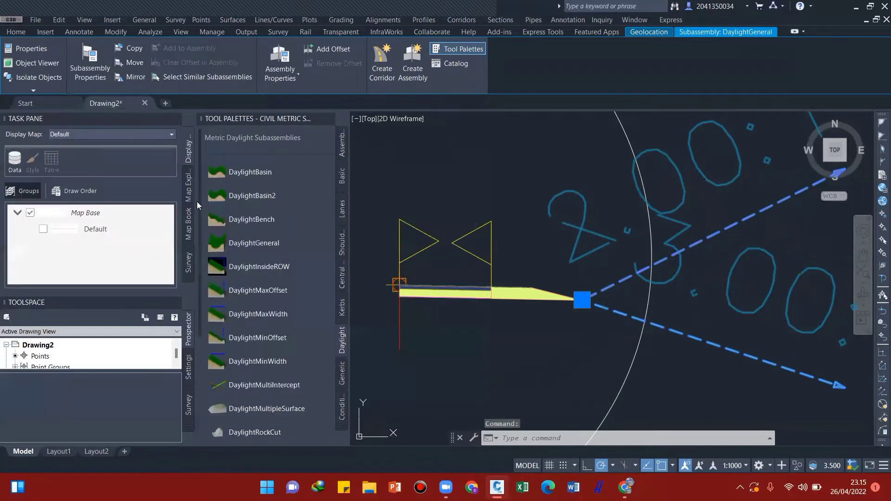
- Examine the cut and fill daylight slopes at the shoulder's outer edge in the drawing
scroll(301, 245, down, 5)
mouse_move(603, 262)
middle_down()
mouse_move(530, 278)
mouse_move(544, 285)
mouse_move(561, 276)
mouse_move(553, 266)
middle_up()
scroll(529, 279, down, 4)
scroll(586, 268, up, 2)
scroll(526, 267, up, 4)
scroll(533, 279, down, 2)
key(Escape)
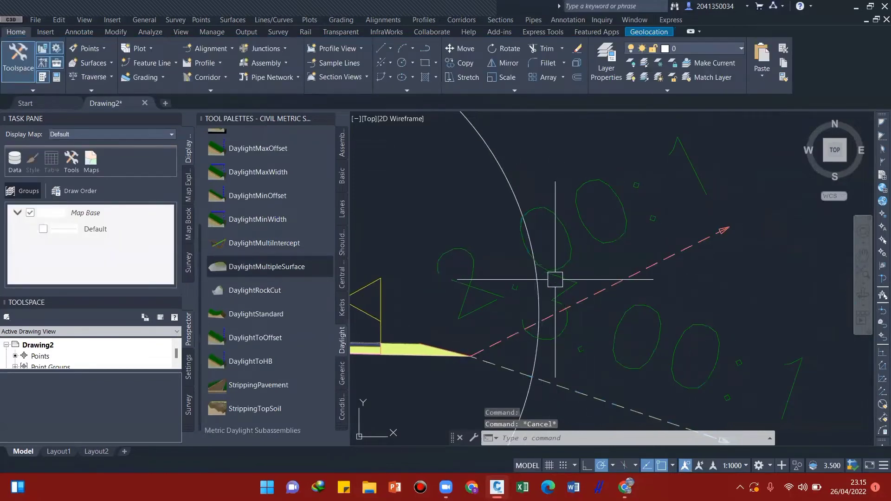
scroll(555, 279, down, 3)
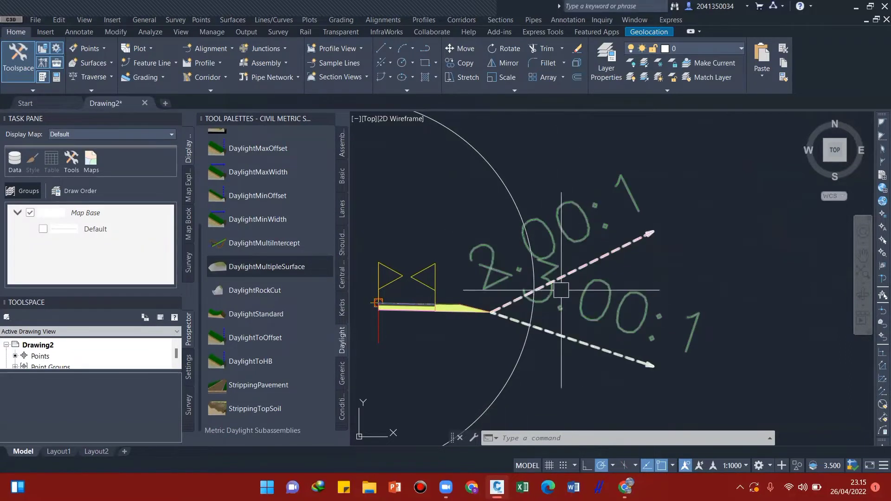
click(732, 465)
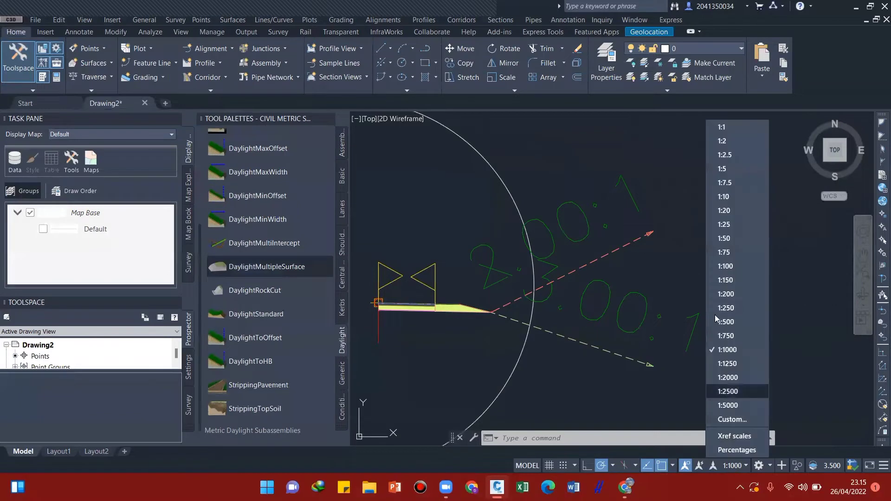
click(524, 303)
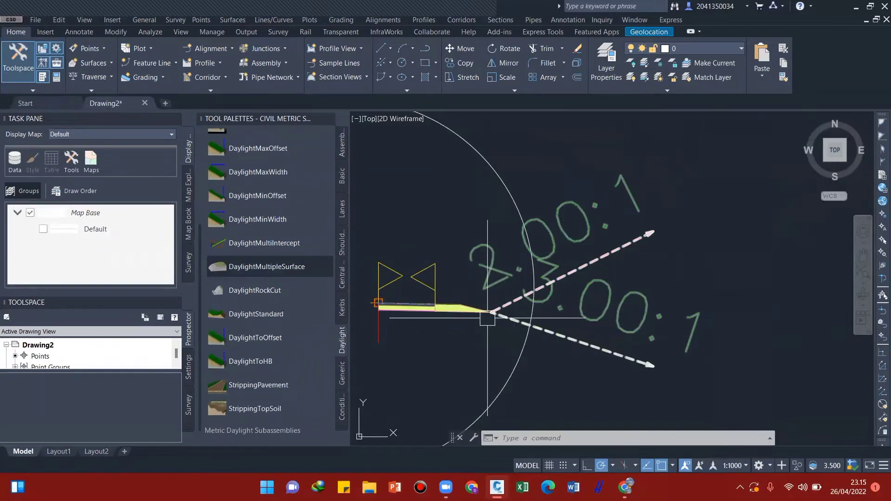
- Mirror the right-side daylight, shoulder and lane subassemblies about the assembly's central baseline marker
middle_drag(494, 319, 526, 308)
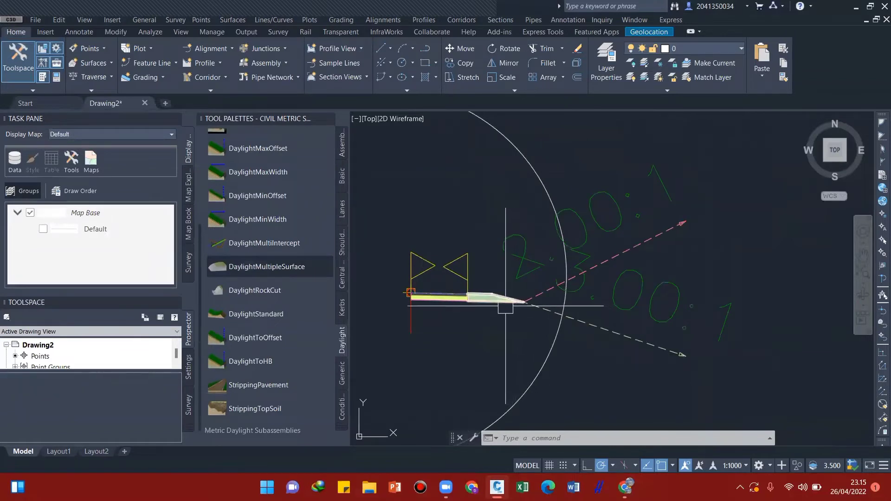
mouse_move(505, 306)
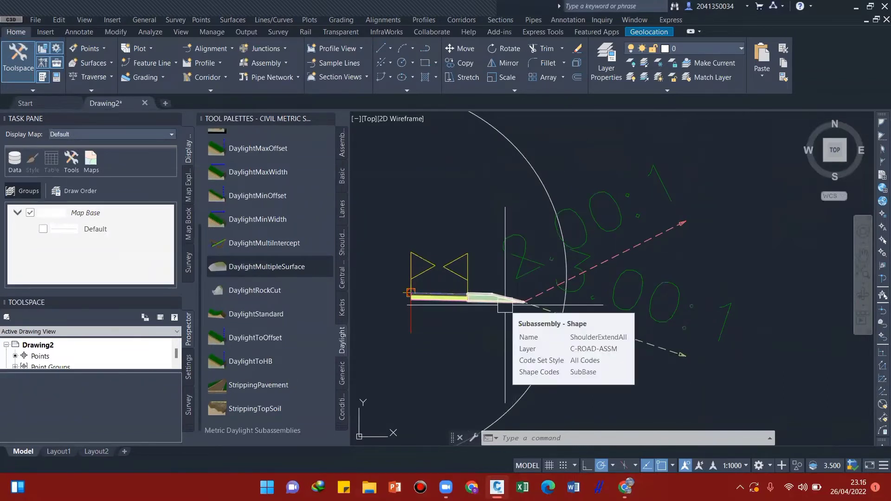
scroll(455, 289, up, 2)
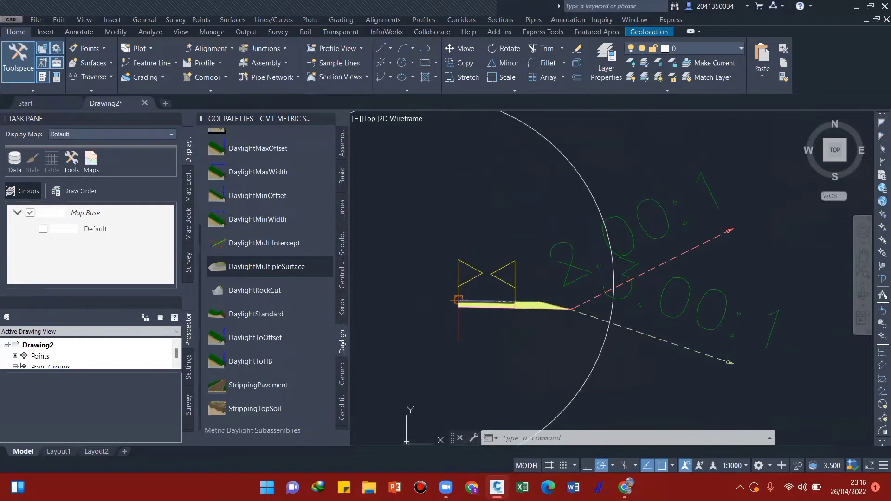
click(566, 332)
click(544, 302)
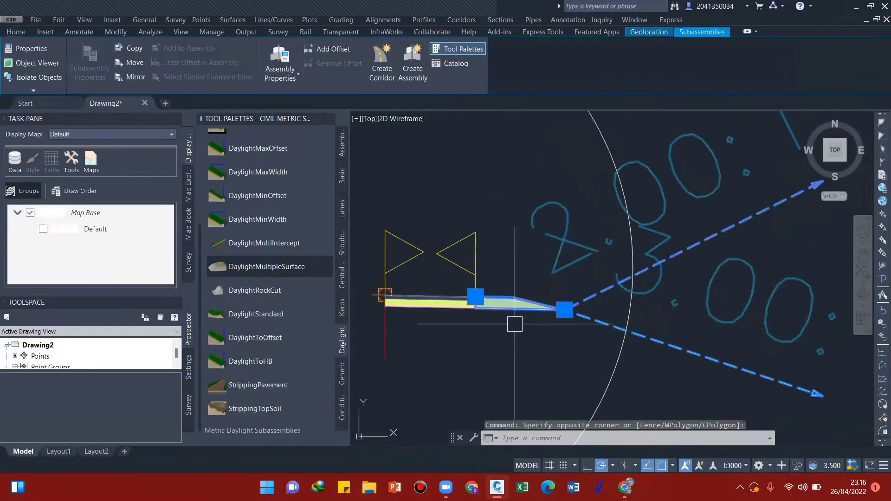
click(446, 305)
middle_drag(425, 320, 495, 313)
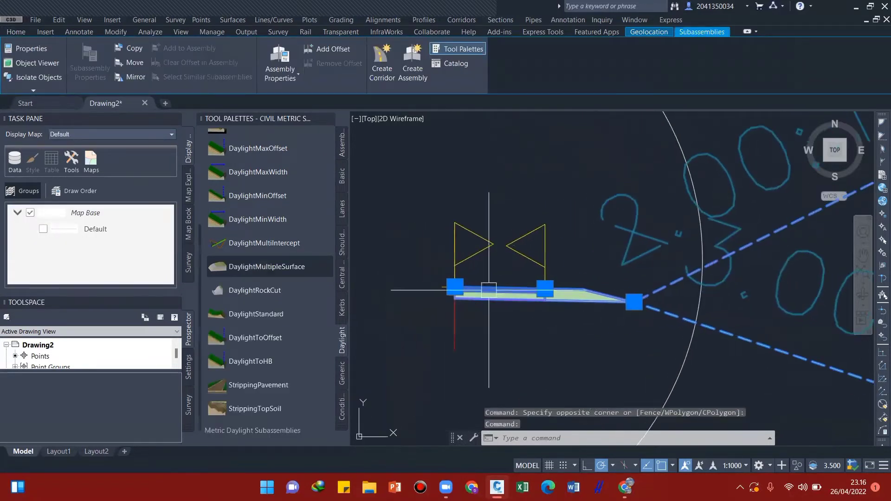
right_click(486, 292)
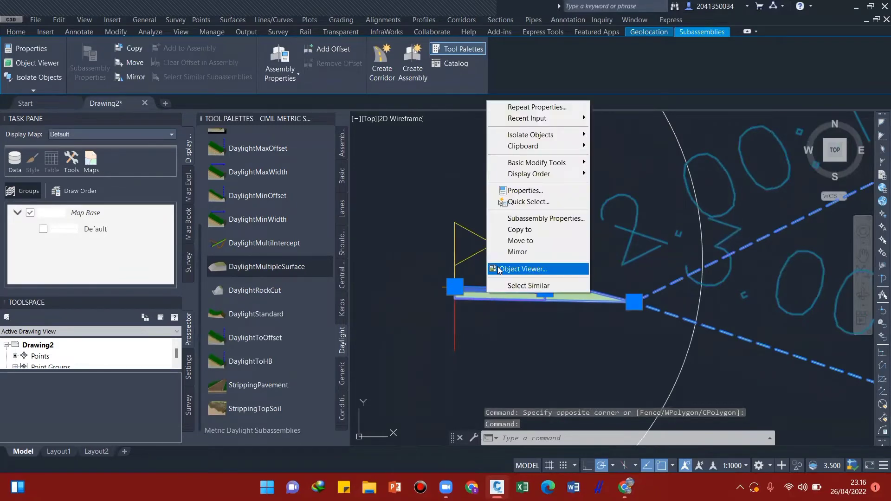
click(506, 251)
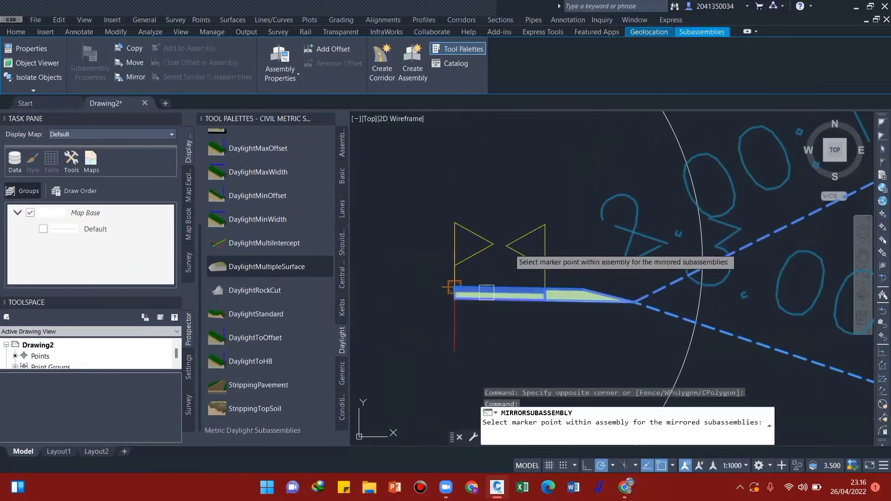
click(455, 287)
- Examine the mirrored left-side lane, shoulder and daylight slopes of the assembly
scroll(454, 287, down, 4)
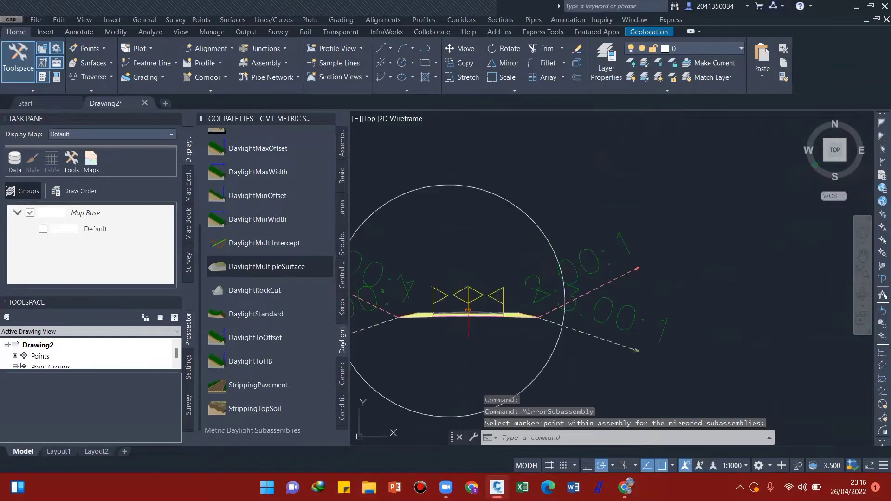
middle_drag(453, 333, 557, 320)
scroll(503, 296, up, 2)
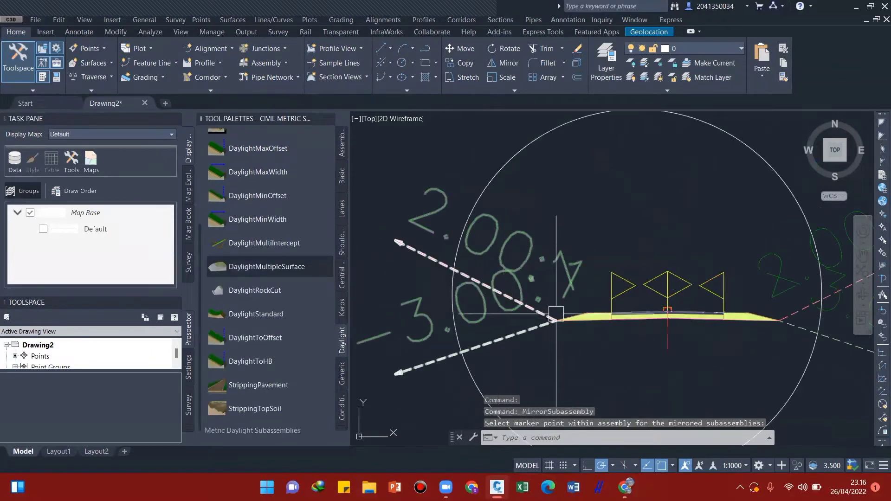
mouse_move(611, 341)
middle_down()
mouse_move(618, 331)
mouse_move(561, 322)
middle_up()
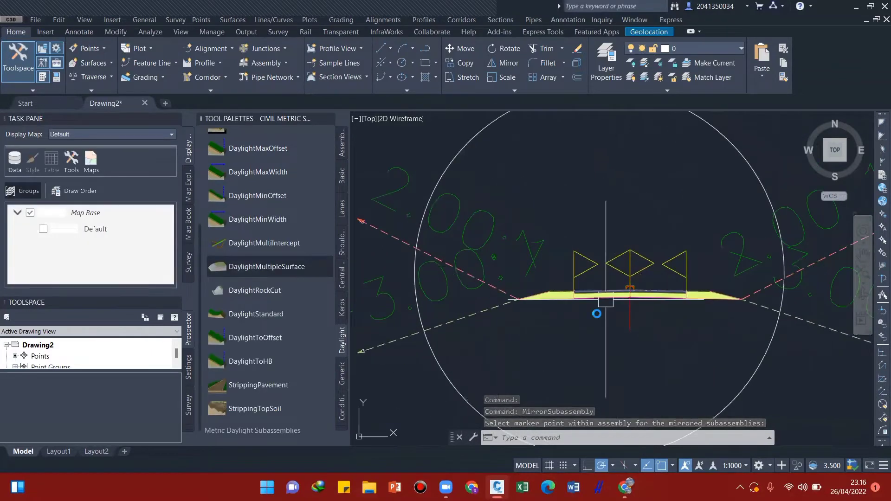
mouse_move(605, 304)
middle_down()
mouse_move(596, 316)
mouse_move(582, 311)
middle_up()
key(Escape)
key(Escape)
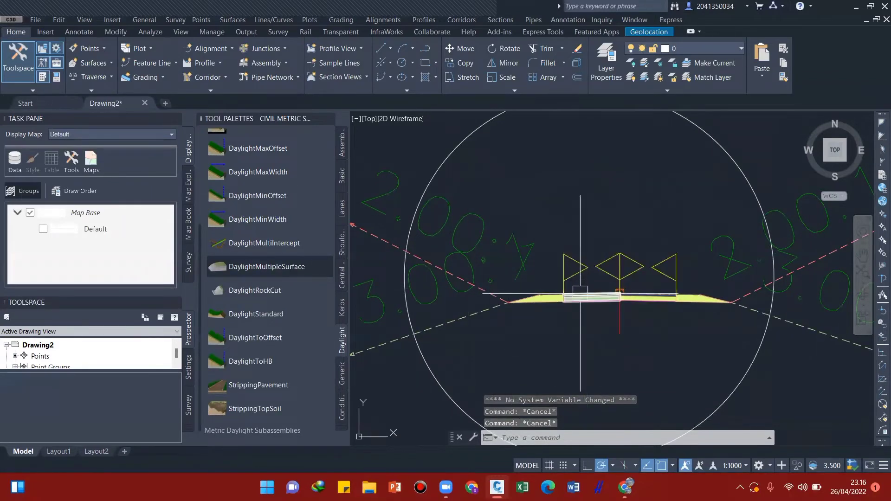
- Set the left lane's Use Superelevation parameter to Left Lane Outside and close its properties
click(563, 308)
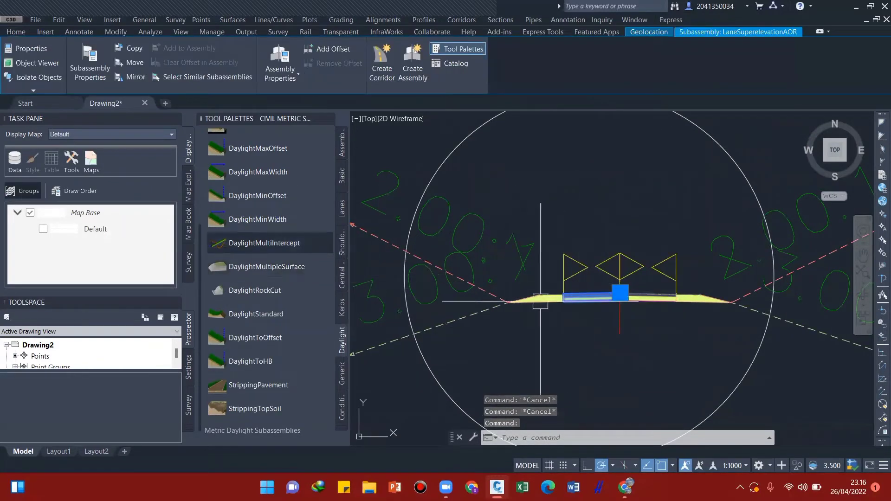
right_click(586, 295)
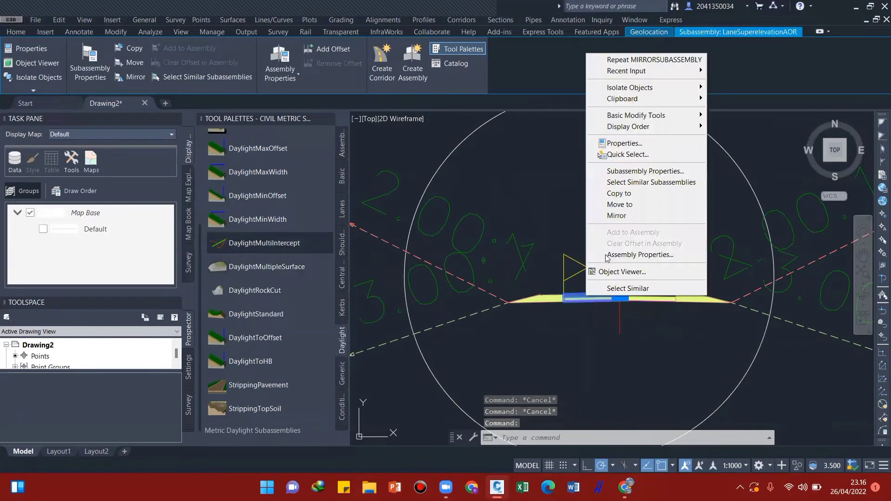
click(620, 144)
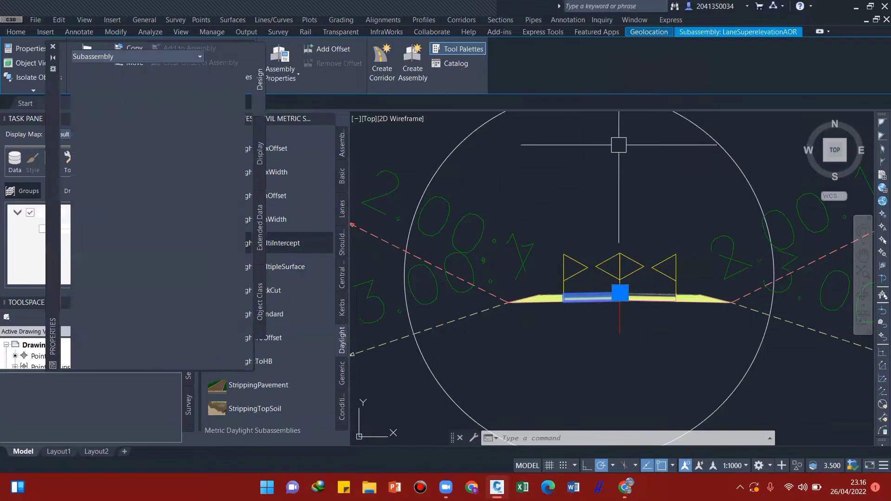
scroll(176, 284, down, 5)
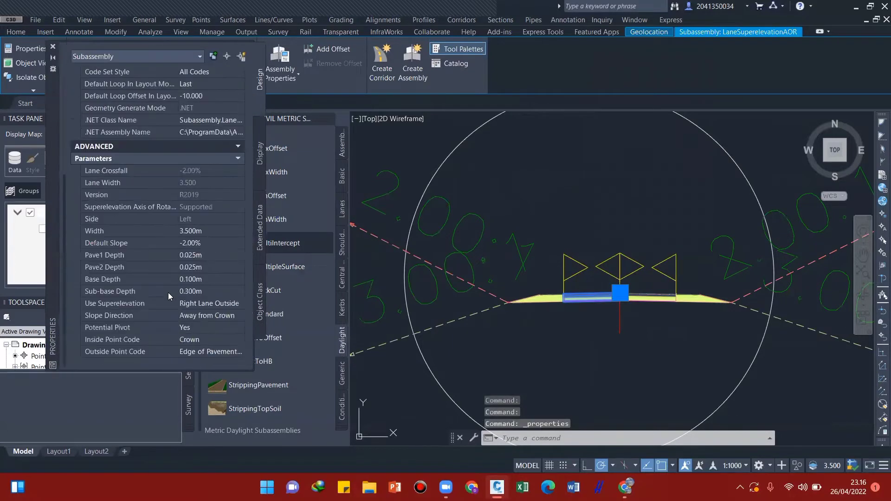
click(204, 302)
click(205, 303)
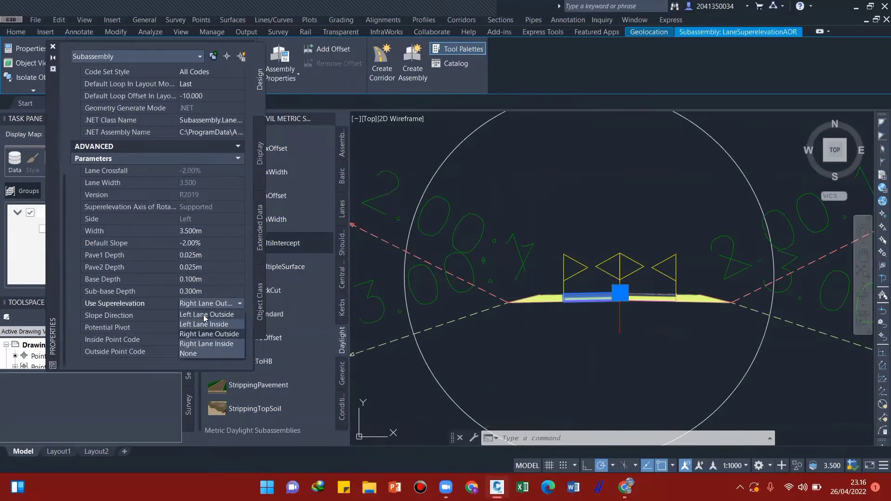
click(204, 315)
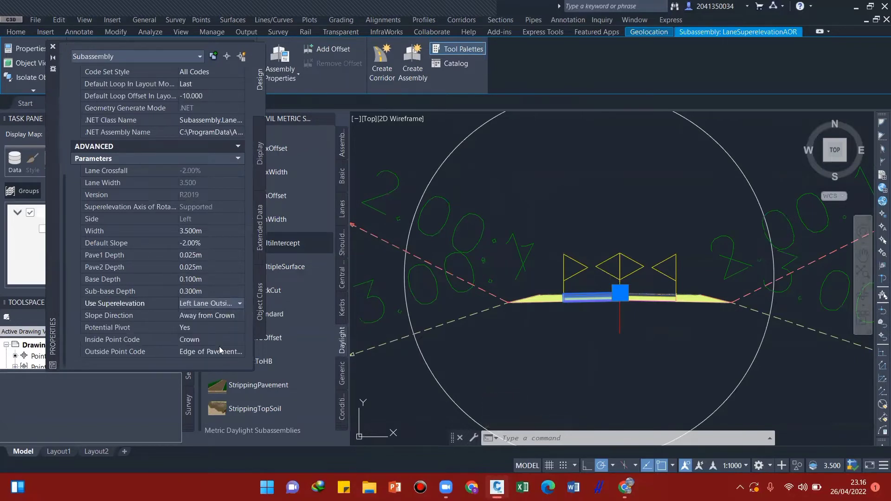
click(54, 47)
middle_drag(522, 306, 531, 307)
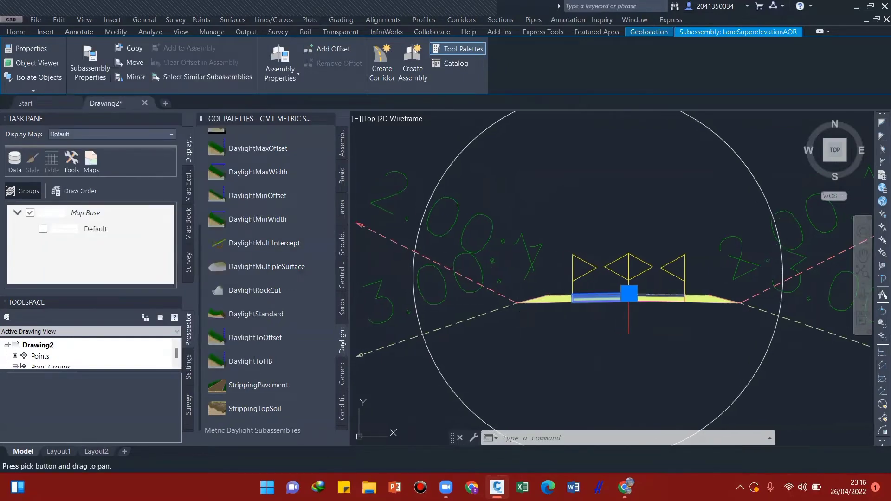
key(Escape)
- Set the left shoulder's Use Superelevation Slope parameter to Left Outside Shoulder
click(540, 297)
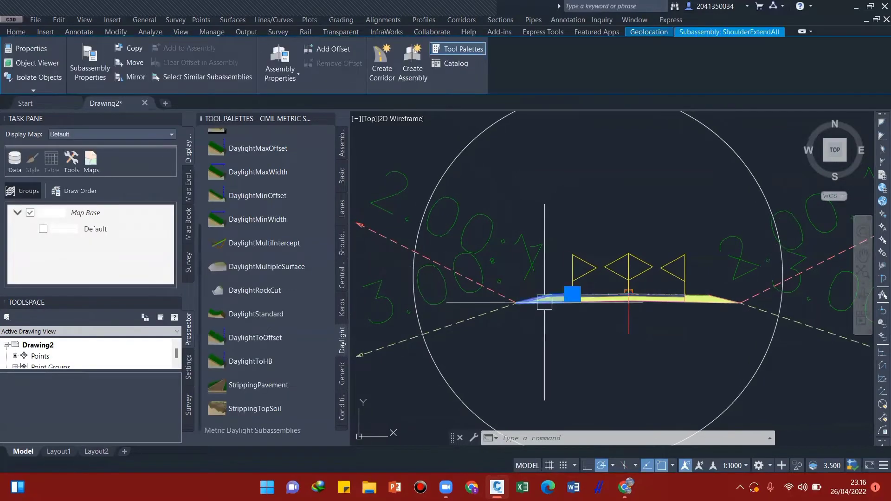
right_click(541, 295)
click(587, 148)
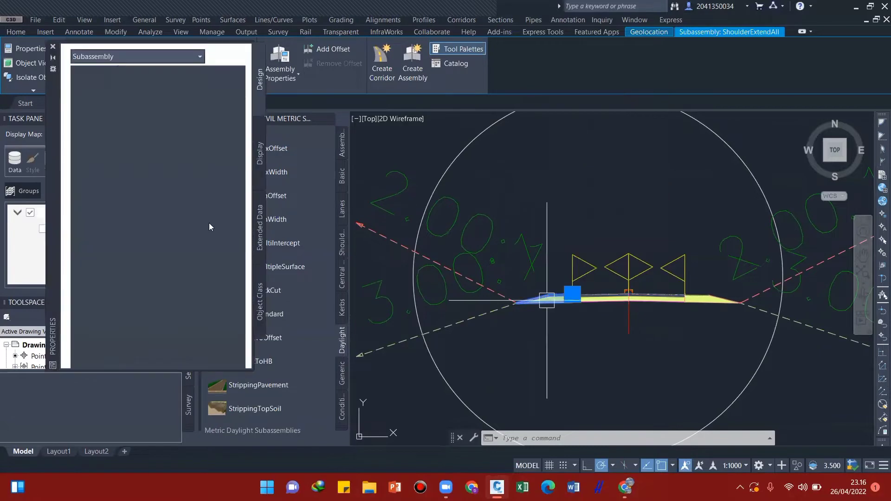
scroll(166, 293, down, 8)
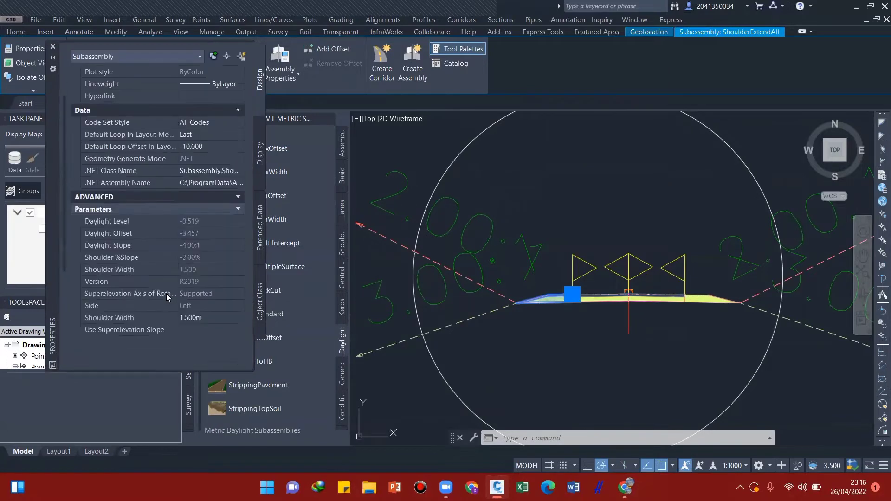
click(202, 218)
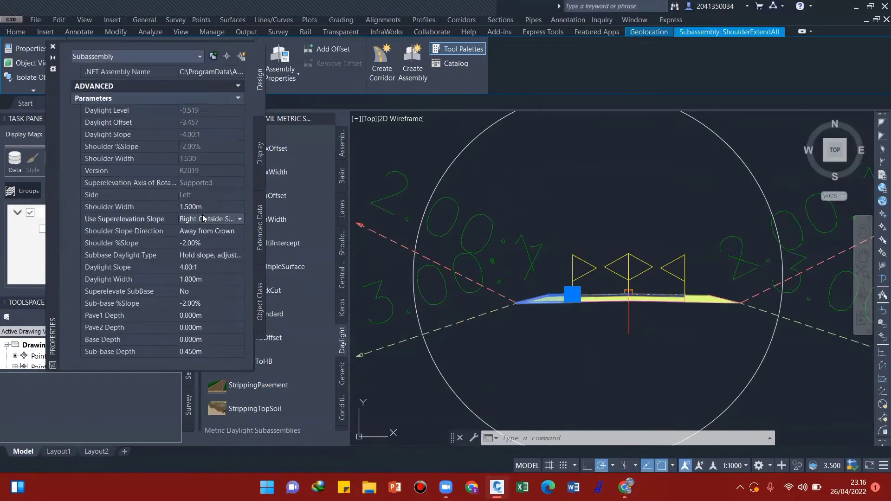
click(202, 219)
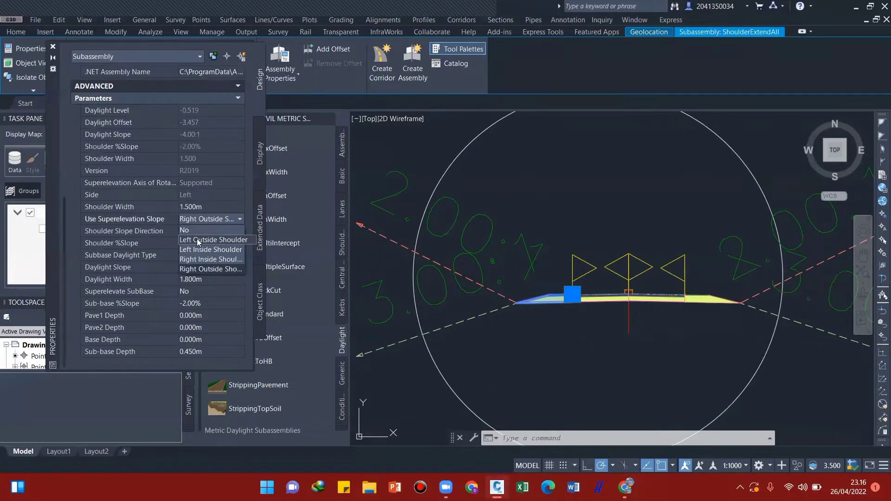
click(197, 238)
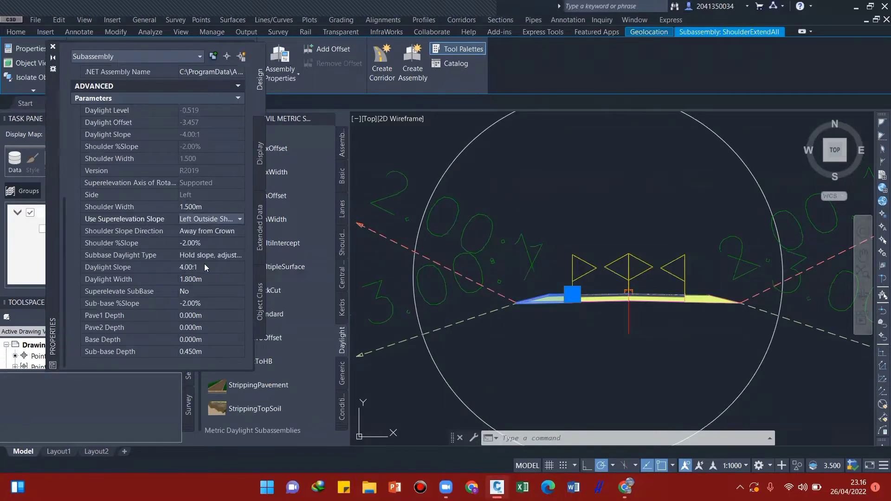
- Close the left shoulder's properties and clear its selection
click(53, 48)
scroll(483, 245, down, 3)
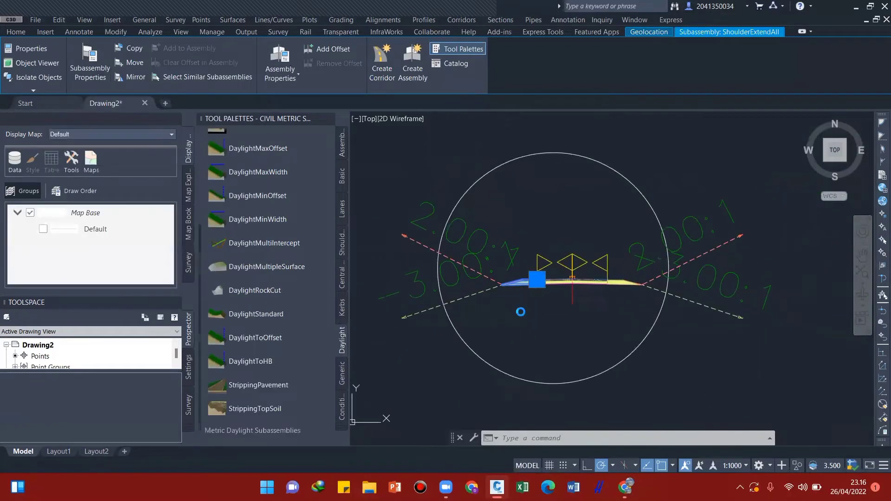
key(Escape)
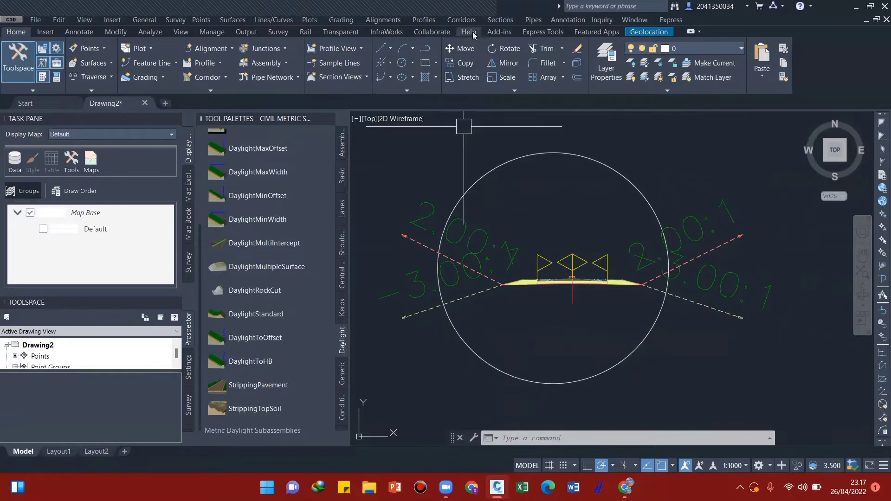
- Start a new corridor and name it Corridor 1
click(463, 21)
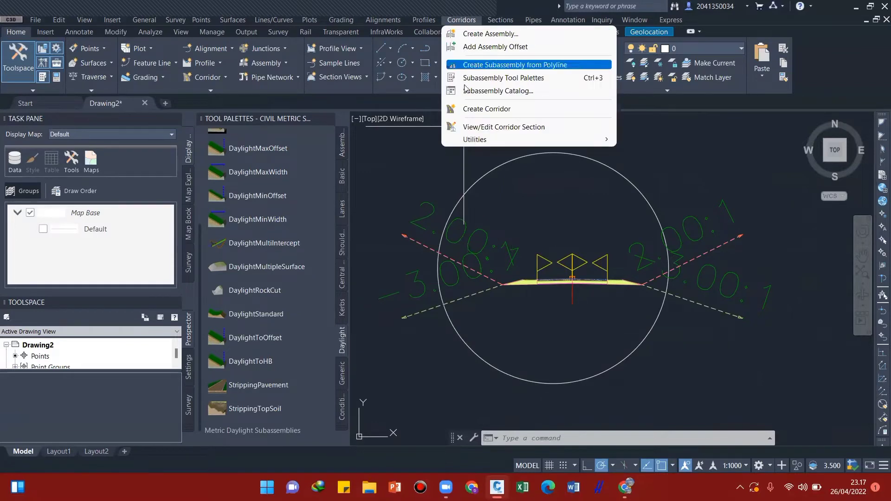
click(475, 109)
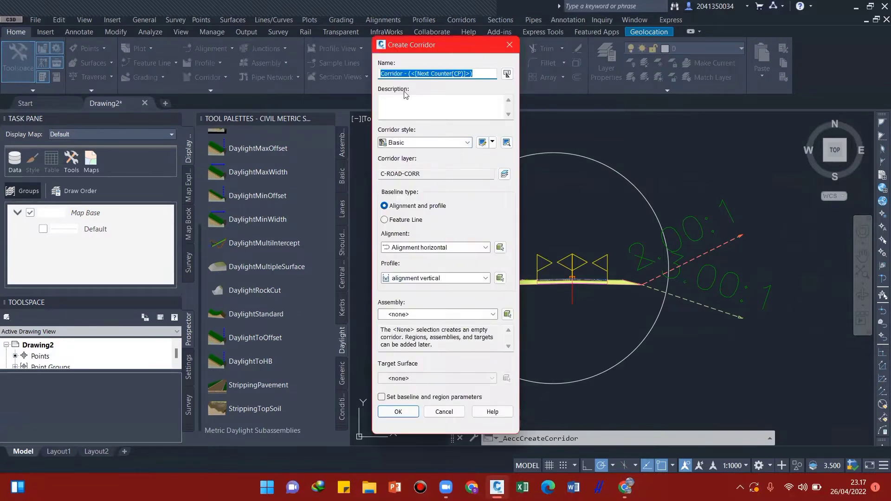
drag(478, 75, 407, 79)
text(1)
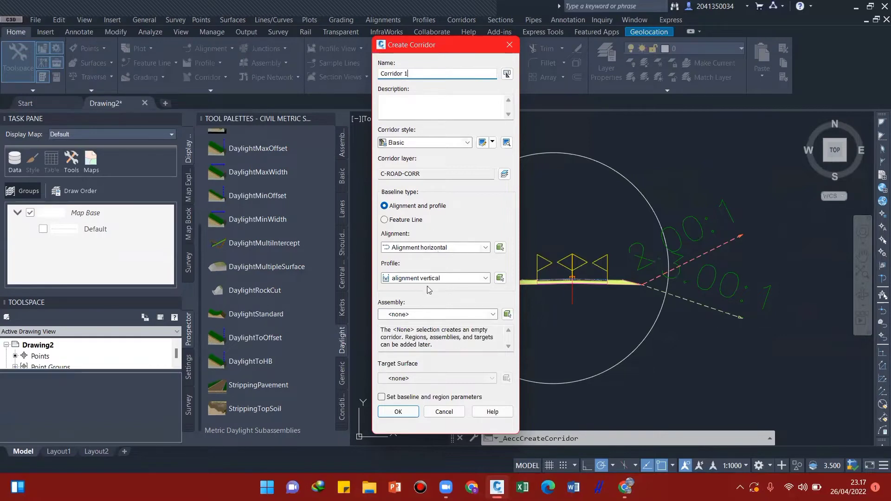
- Assign Assembly 1 and the target surface Surface 11 to the new corridor
click(431, 315)
click(418, 334)
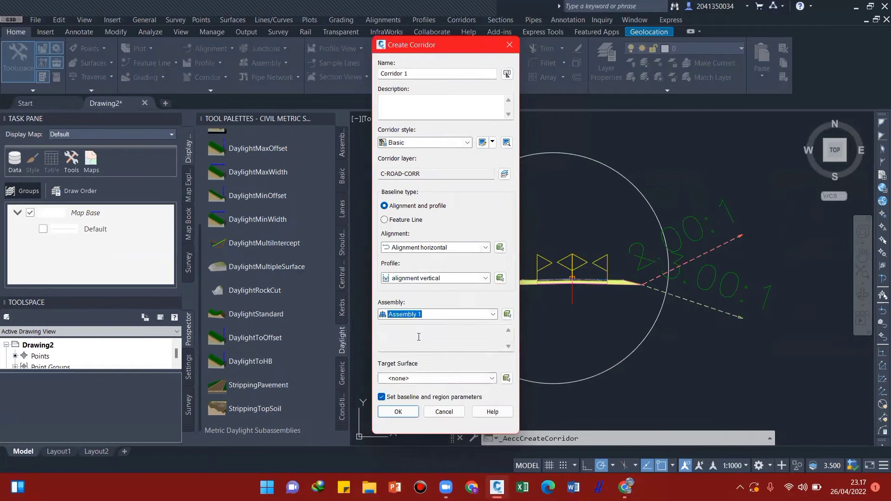
click(423, 379)
click(411, 398)
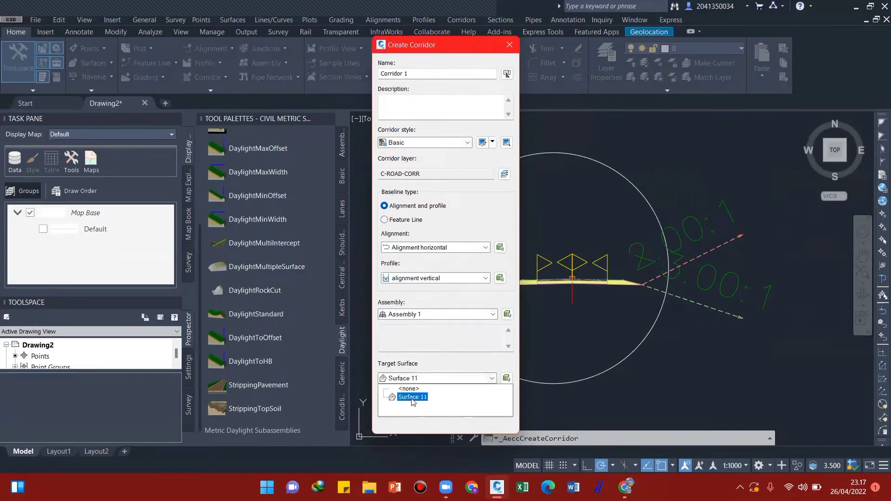
click(410, 399)
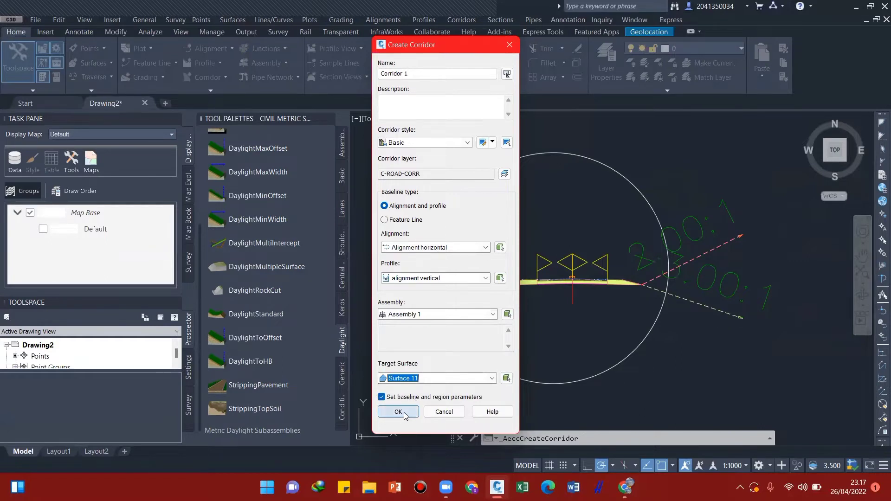
- Create the corridor with the default baseline and region parameters, rebuild it, and dismiss the Bentley sign-in window
click(399, 411)
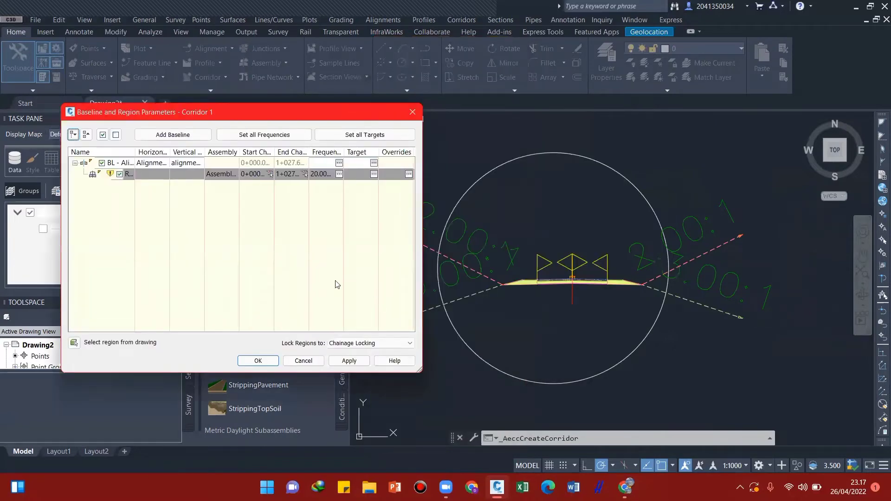
click(258, 362)
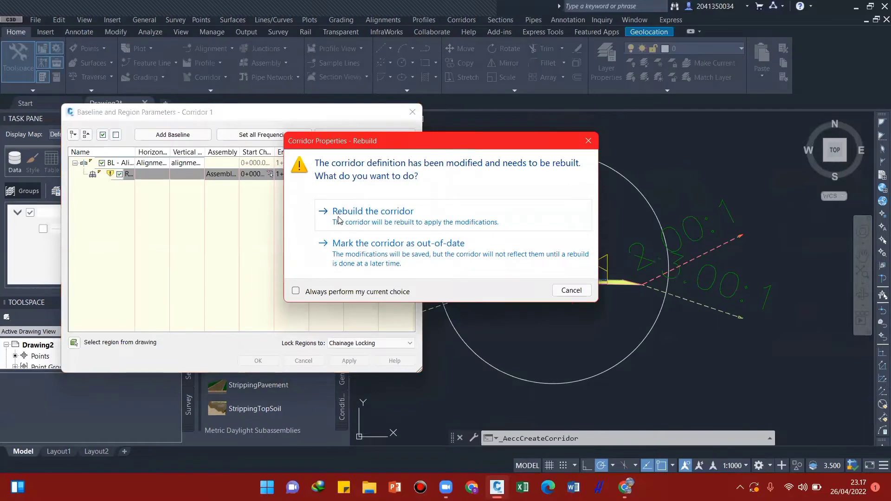
click(345, 213)
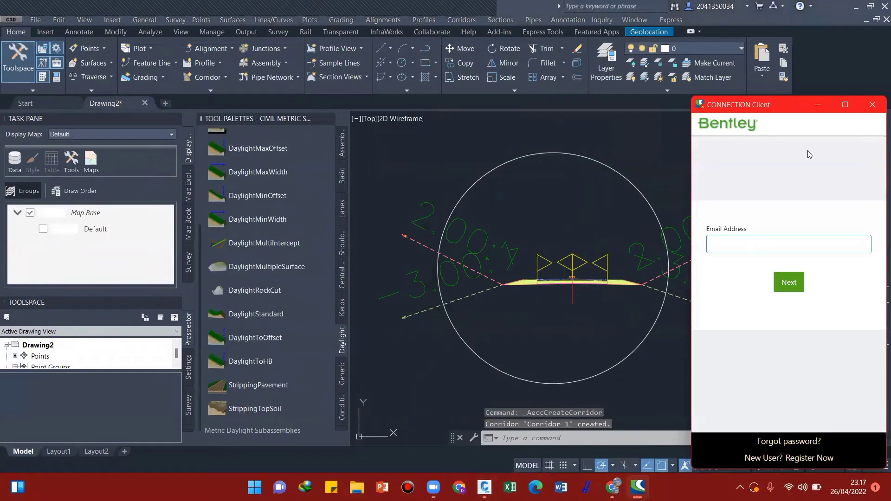
click(872, 104)
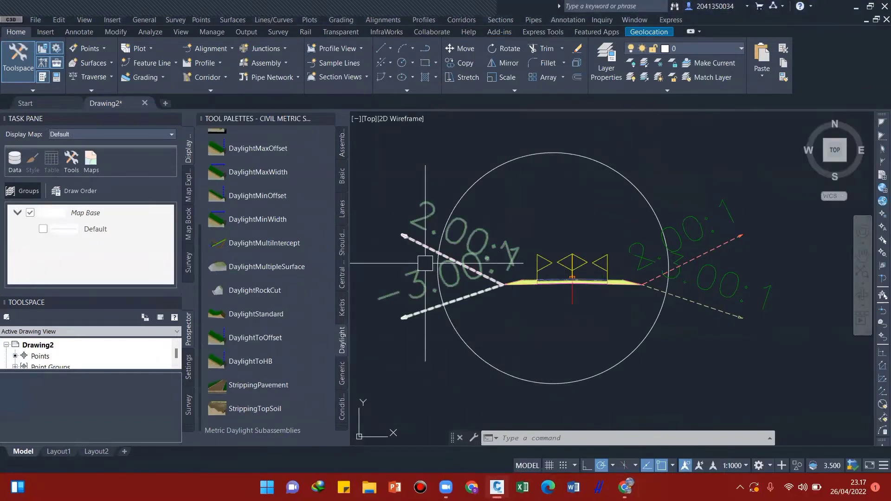
- Examine the corridor along the horizontal alignment on the contour plan, especially its daylight lines around the curve
scroll(423, 278, down, 6)
middle_drag(421, 289, 645, 309)
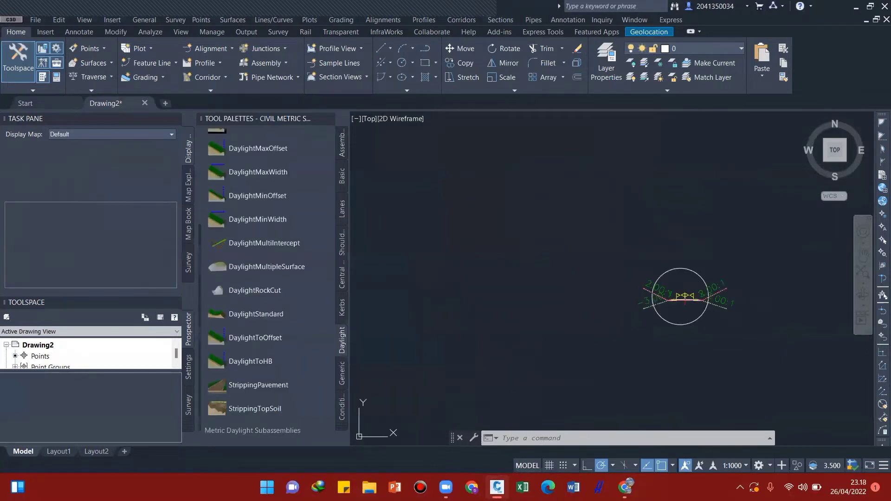
scroll(415, 287, down, 4)
middle_drag(415, 287, 591, 284)
middle_drag(454, 264, 662, 264)
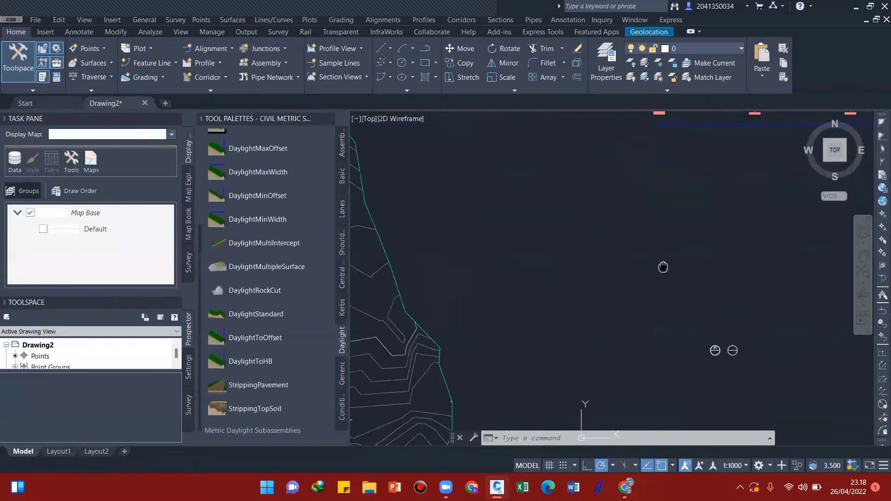
scroll(502, 264, down, 4)
mouse_move(502, 265)
middle_down()
mouse_move(565, 268)
mouse_move(688, 312)
middle_up()
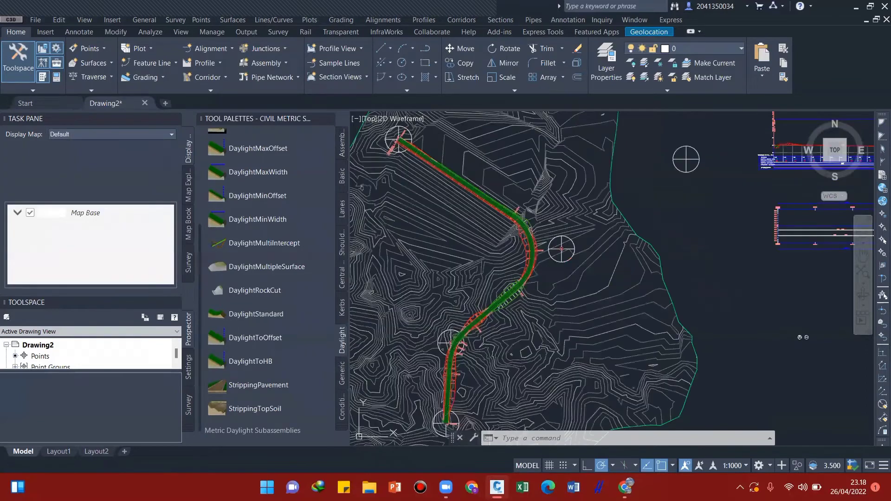
scroll(515, 208, up, 6)
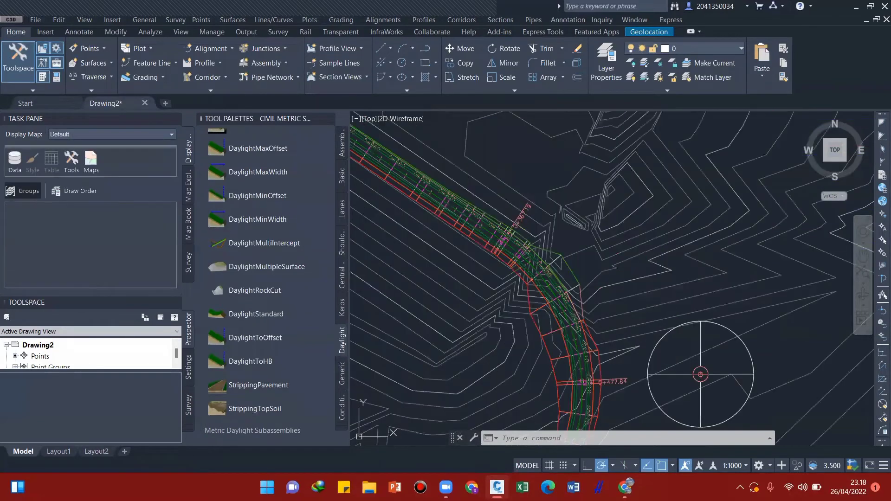
scroll(484, 222, up, 4)
mouse_move(610, 335)
middle_down()
mouse_move(615, 269)
mouse_move(594, 208)
middle_up()
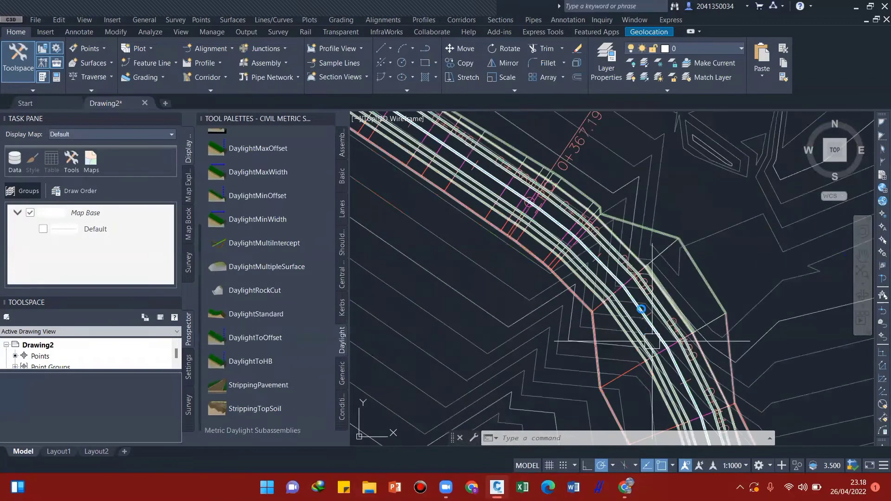
scroll(642, 293, down, 2)
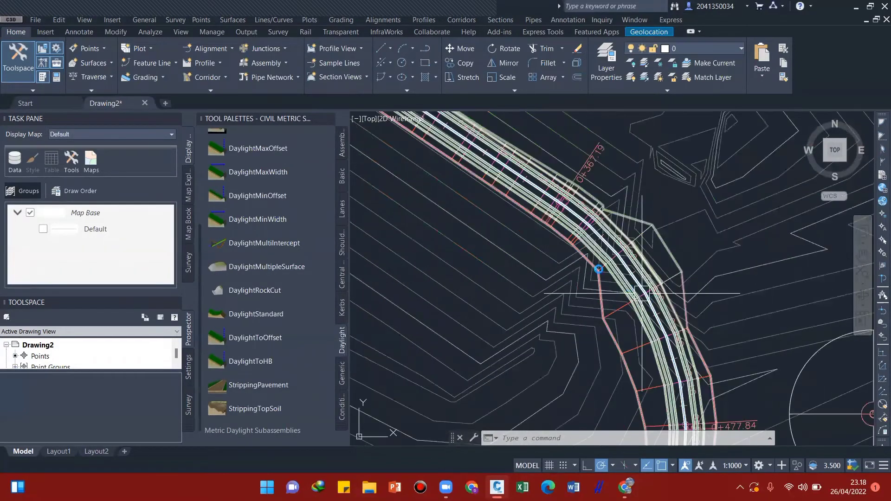
middle_drag(678, 358, 598, 279)
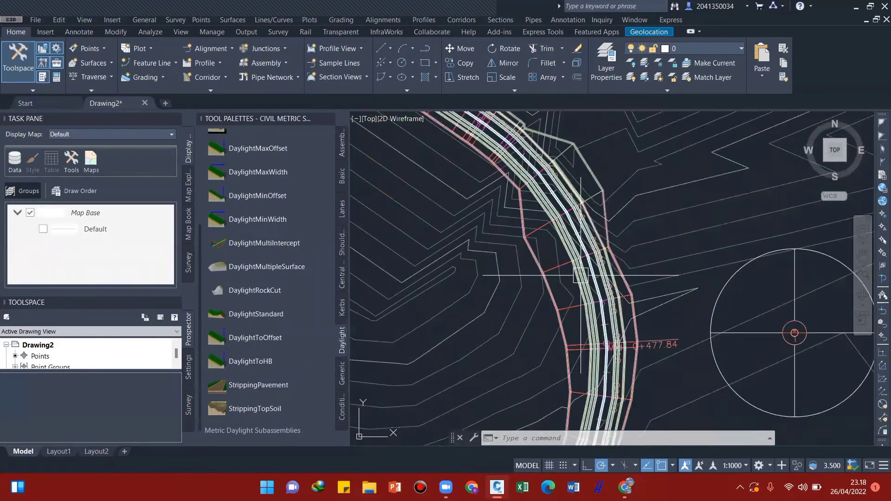
- Set the code set style in Corridor 1's properties to EII-WBN-No show
click(581, 275)
right_click(584, 274)
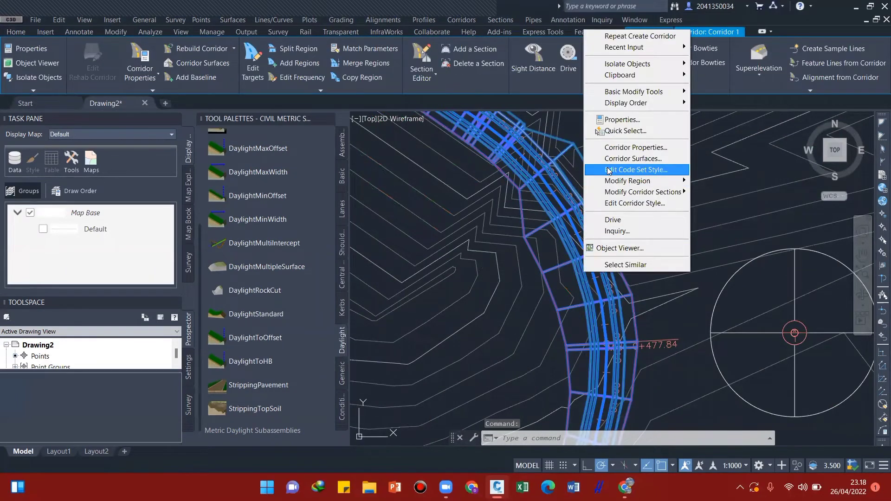
click(633, 147)
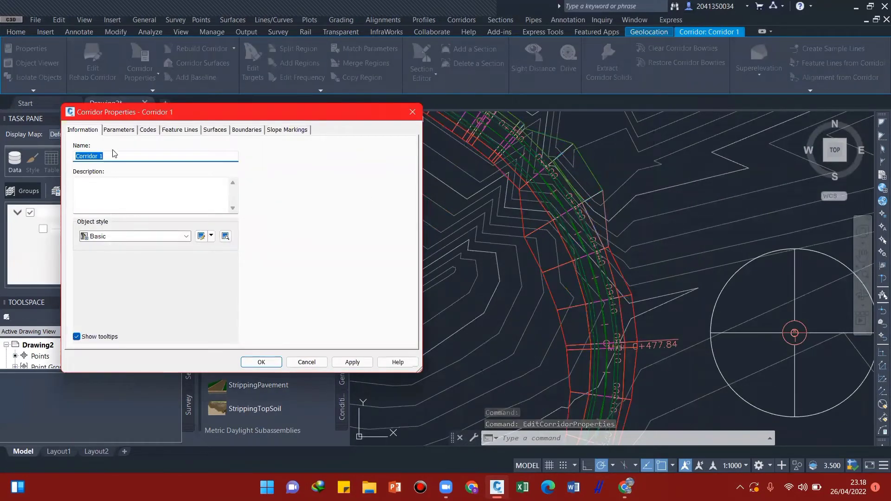
click(146, 131)
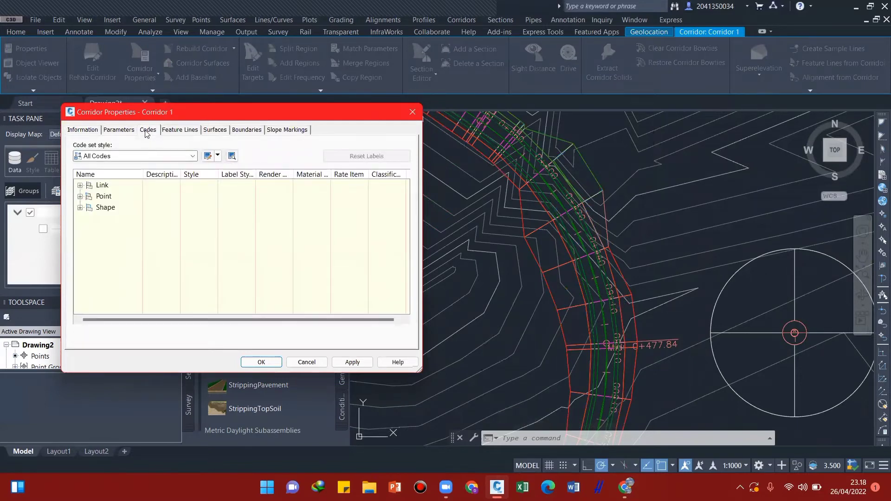
click(129, 158)
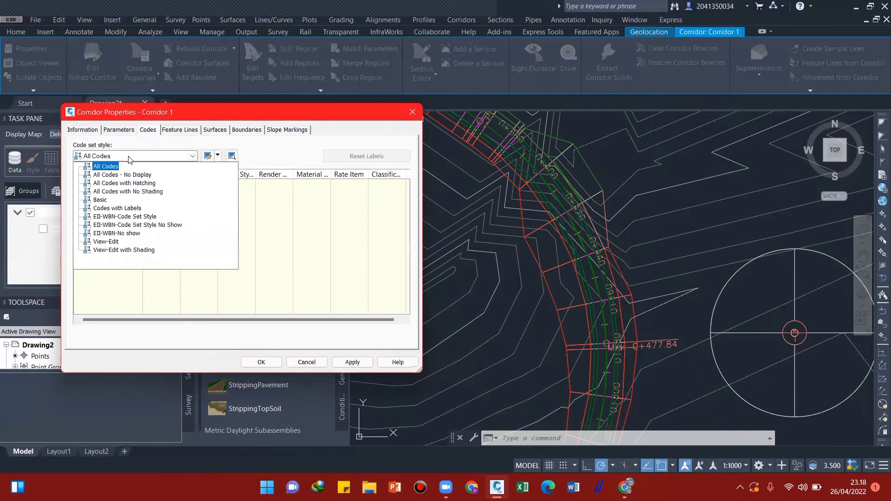
click(110, 233)
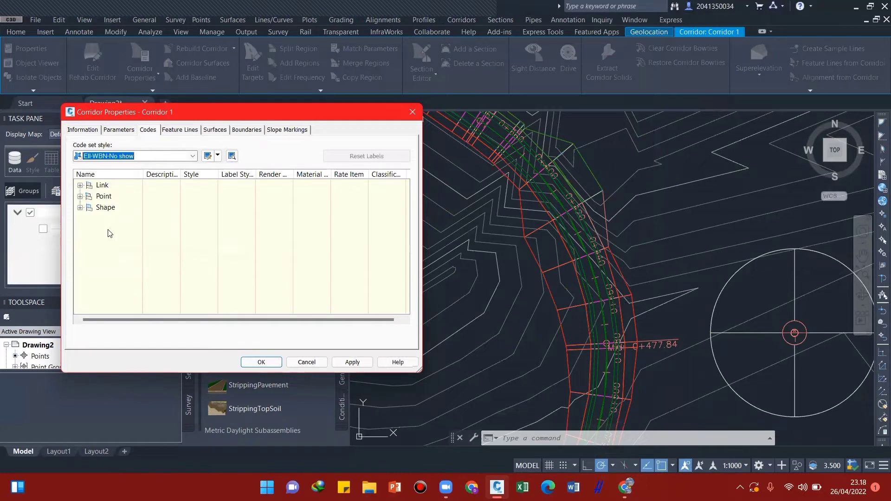
- Disable the connection of the corridor's EPS_Pave1, EPS_Base and EPS_Pave2 feature lines
click(168, 129)
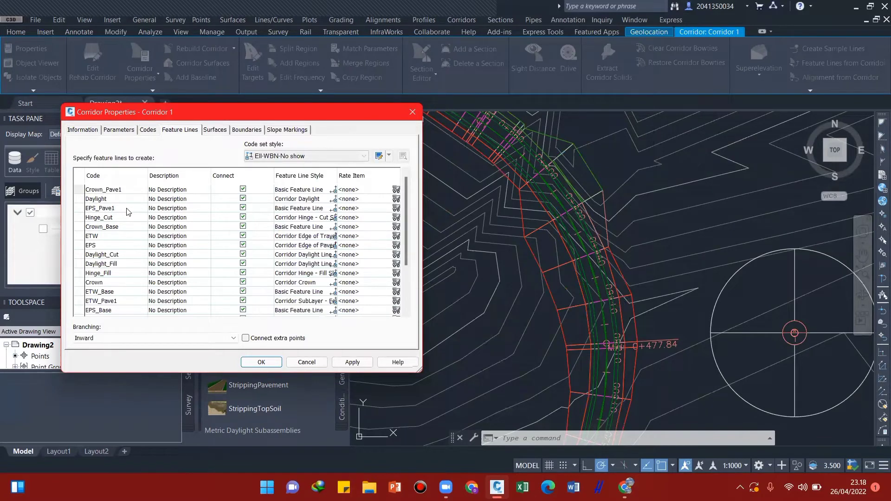
click(243, 208)
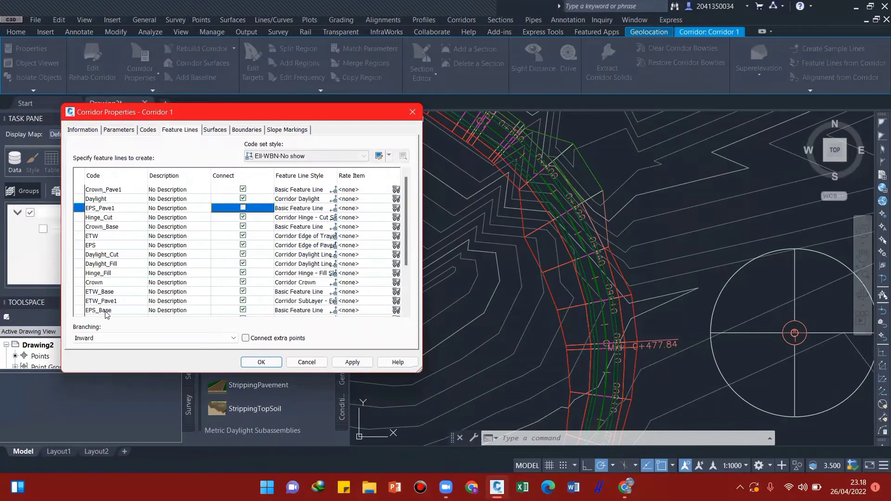
click(242, 310)
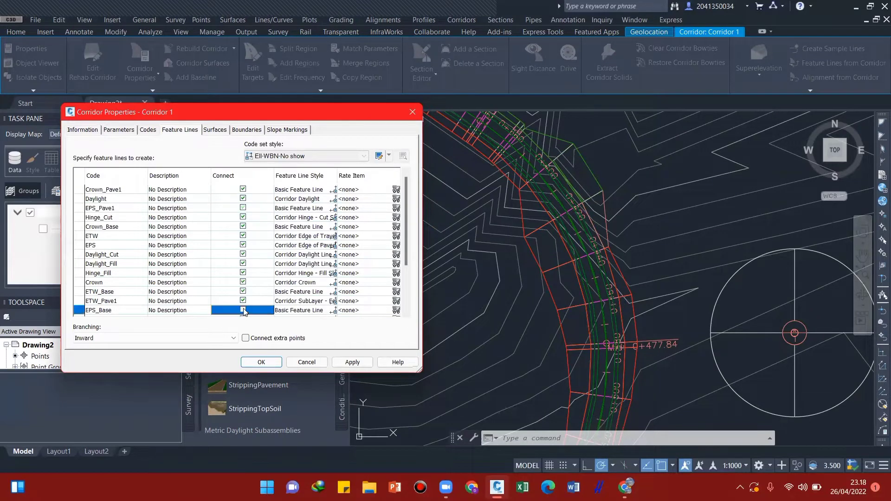
scroll(217, 286, down, 3)
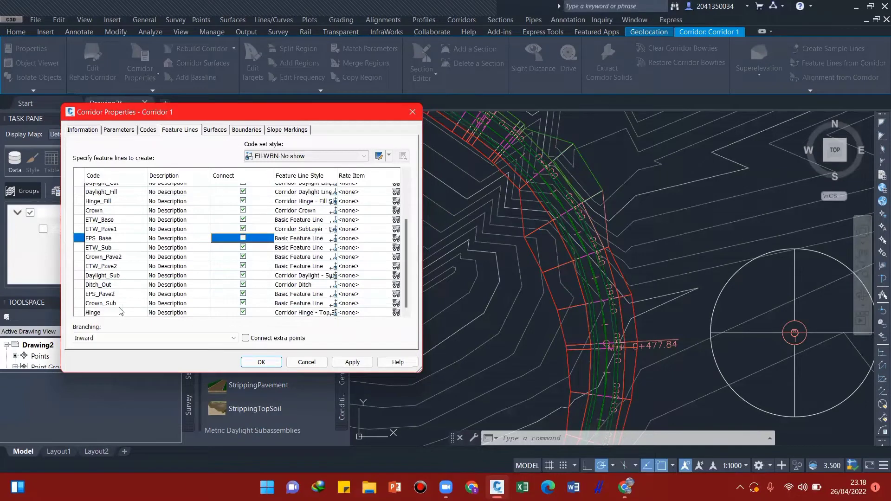
click(242, 293)
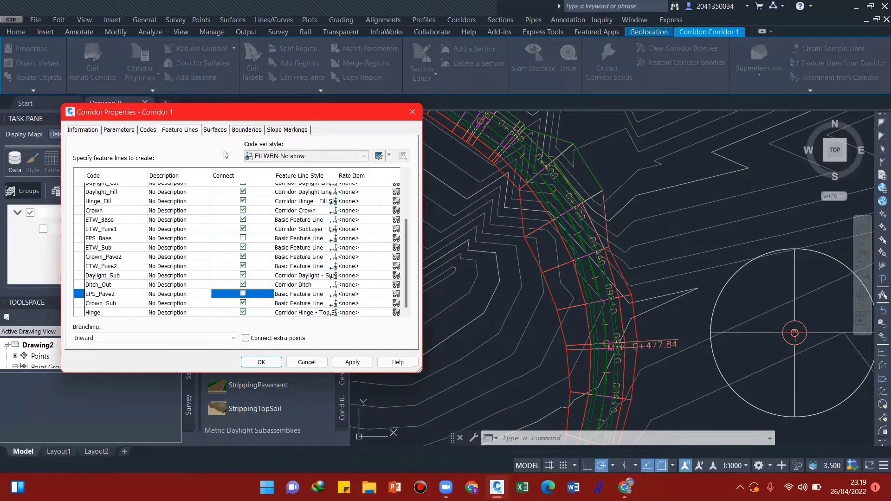
- Add a corridor surface to Corridor 1 and rename it Corridor DATUM
click(219, 132)
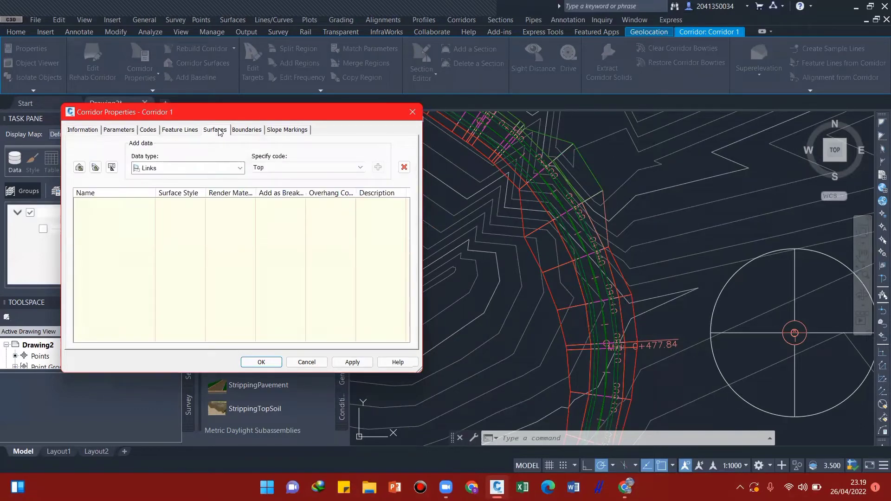
click(79, 168)
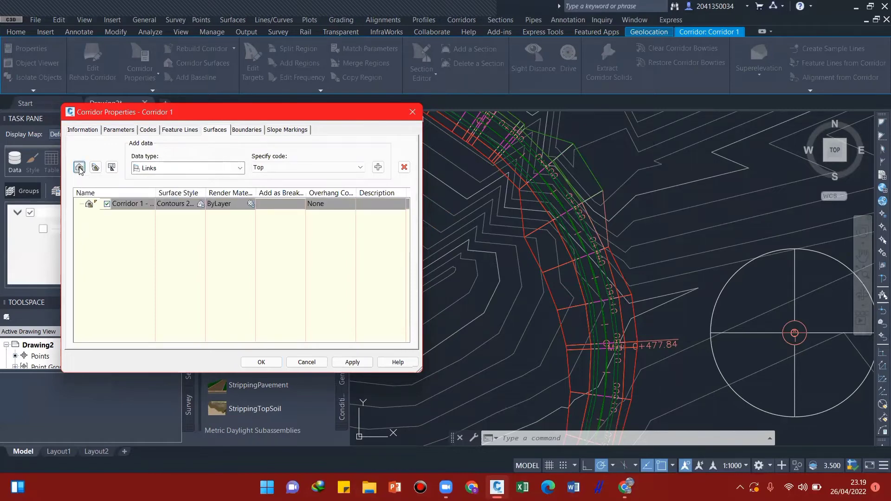
click(144, 208)
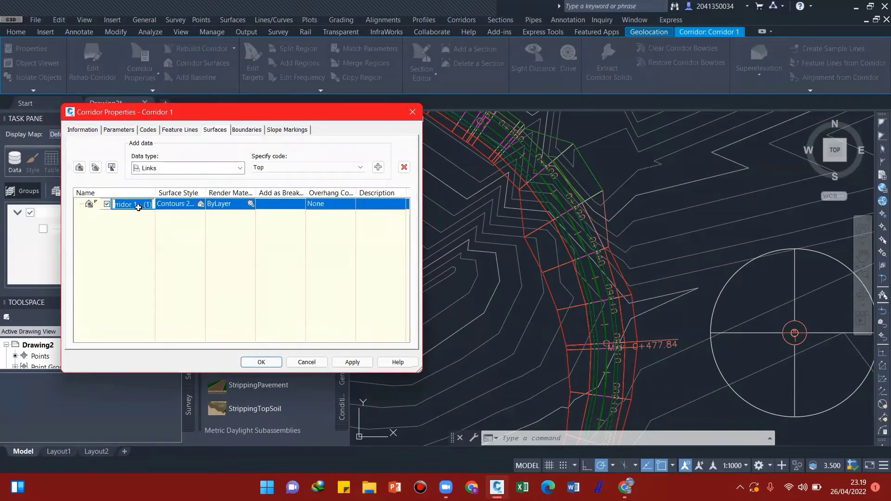
click(135, 205)
drag(155, 204, 135, 205)
text(DATUM)
click(228, 206)
click(334, 236)
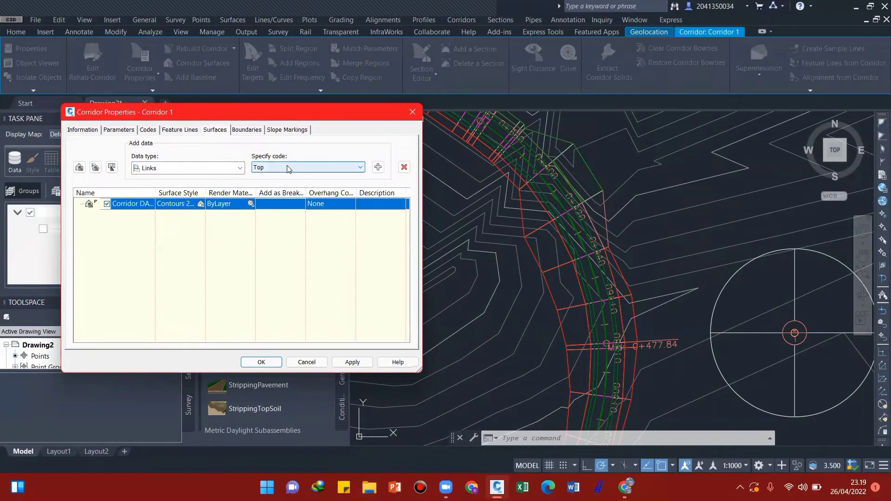
- Add the Datum link code to the Corridor DATUM surface as breaklines and rebuild the corridor
click(287, 168)
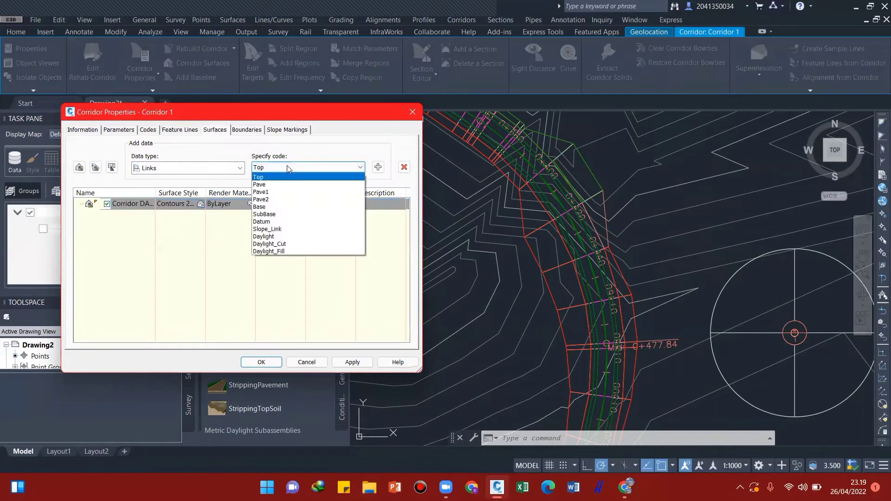
click(262, 222)
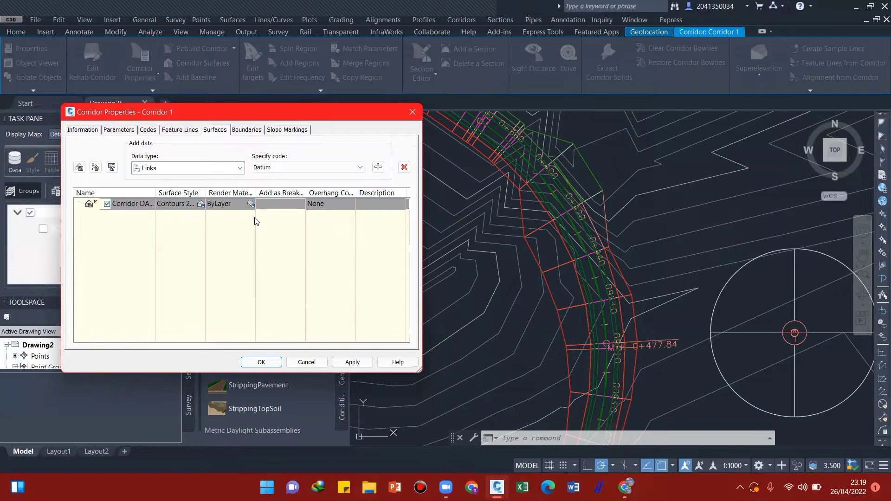
click(378, 168)
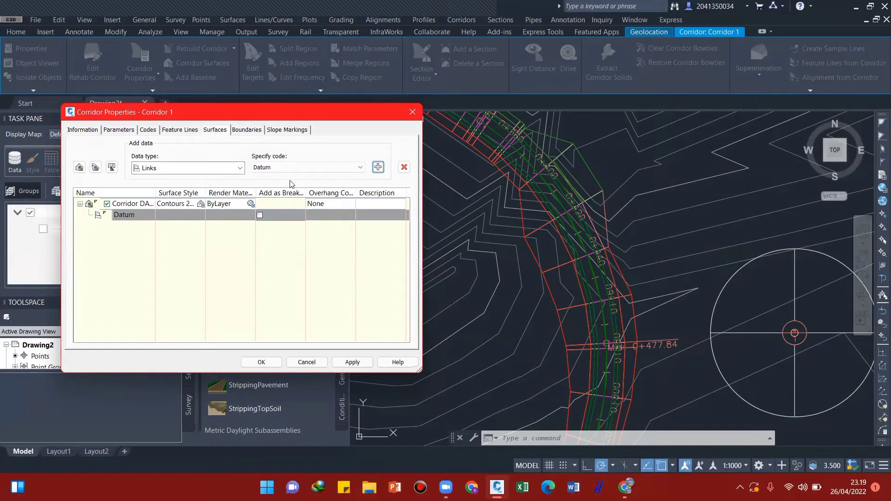
click(260, 215)
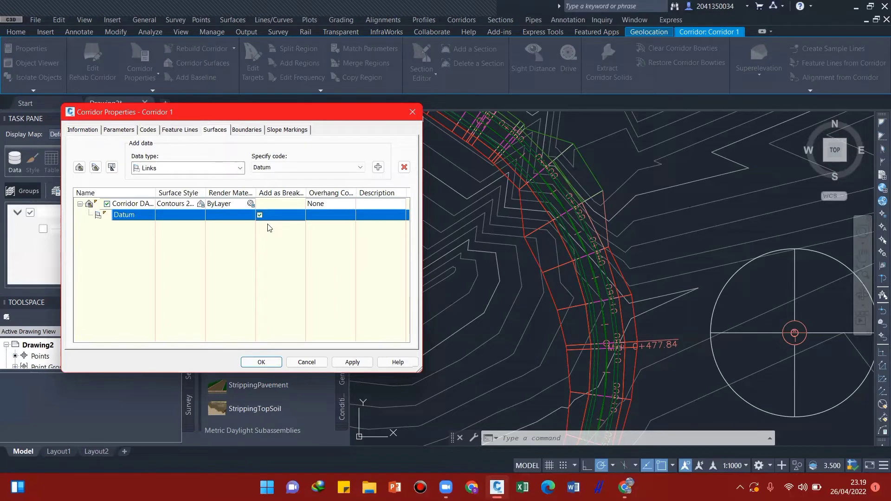
click(353, 363)
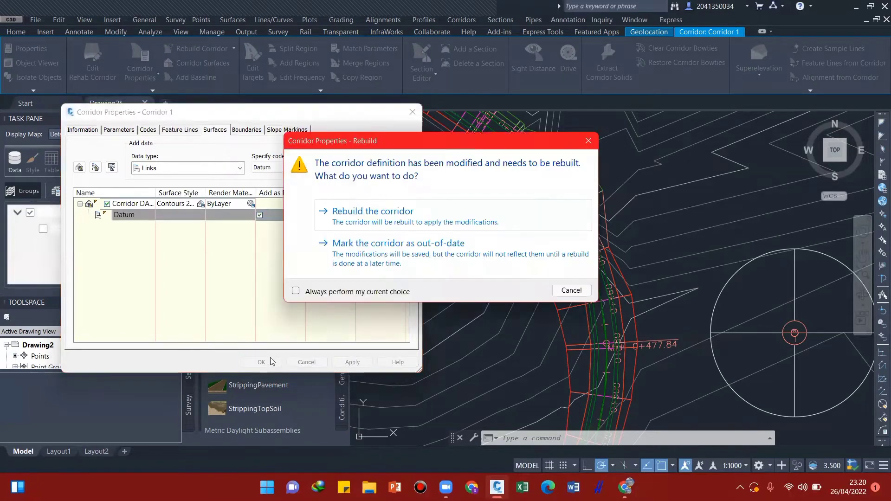
click(386, 214)
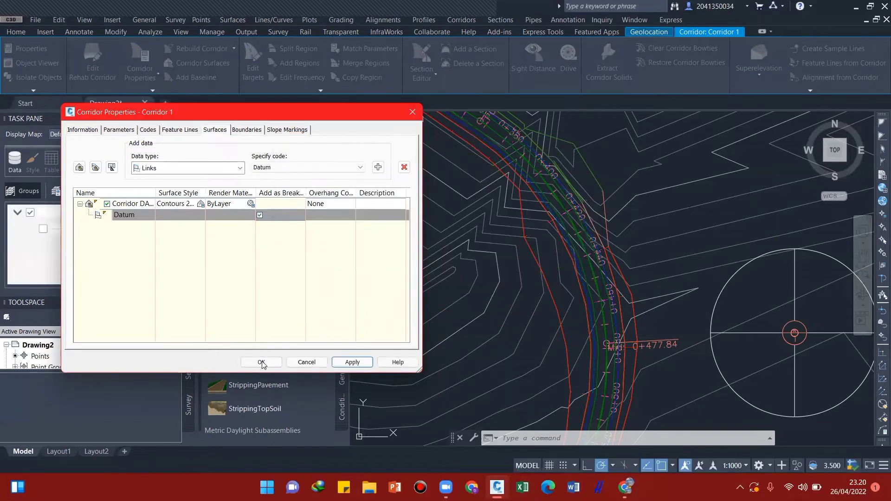
click(262, 362)
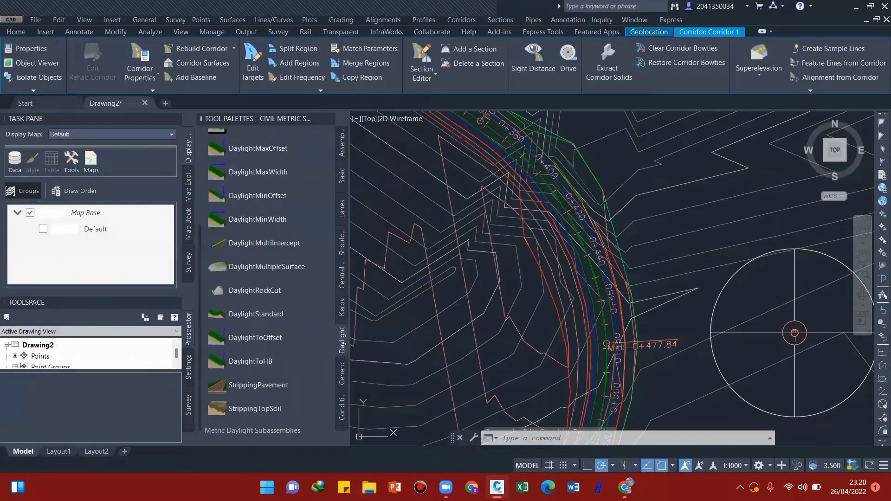
- Examine the Corridor DATUM surface's contours and border on the inner side of the road curve
scroll(607, 302, down, 5)
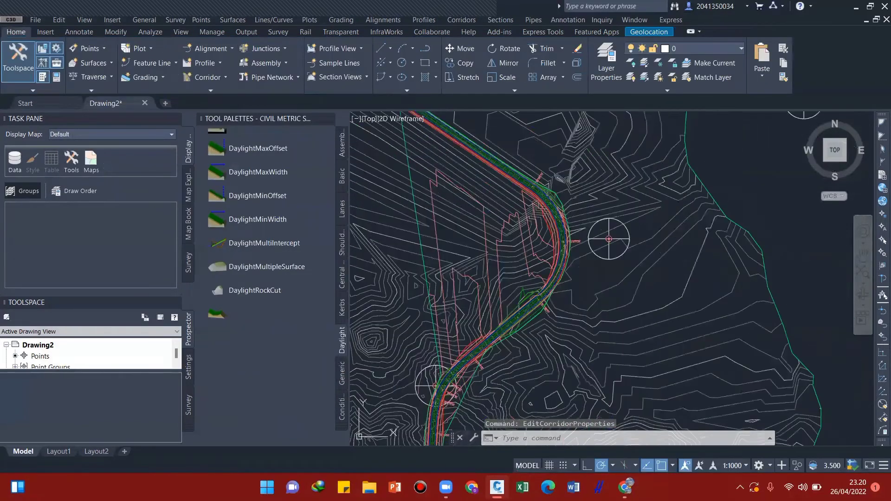
middle_drag(474, 241, 521, 231)
scroll(506, 320, down, 2)
scroll(520, 231, up, 2)
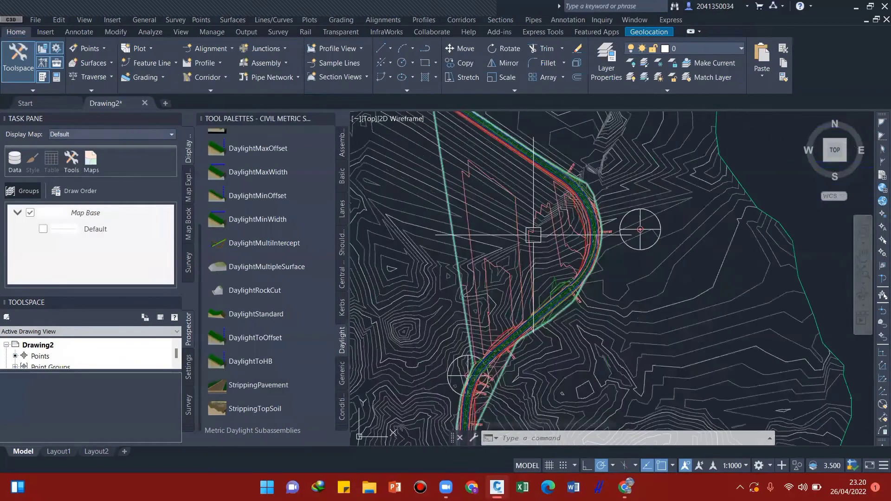
scroll(522, 210, up, 4)
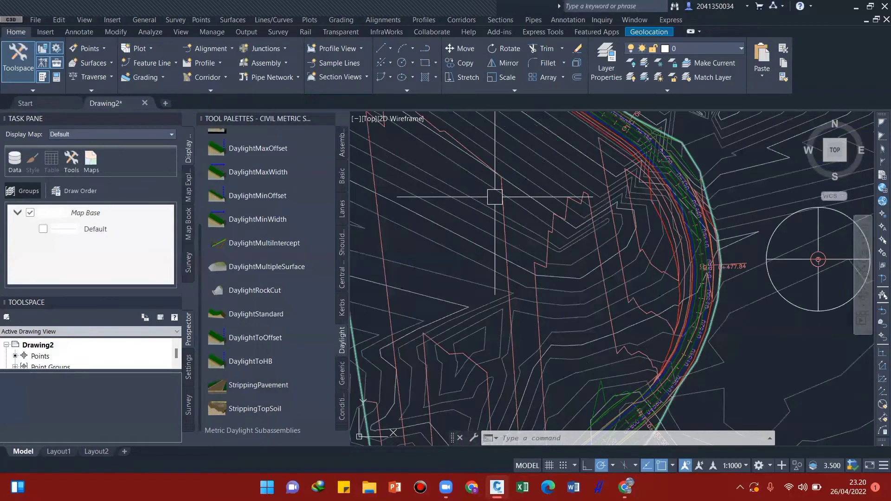
middle_drag(502, 204, 546, 207)
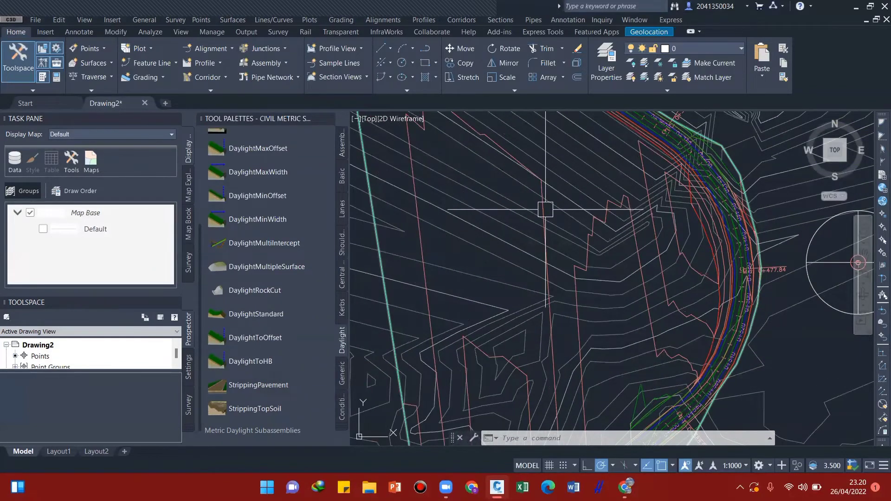
middle_drag(710, 236, 683, 245)
click(628, 148)
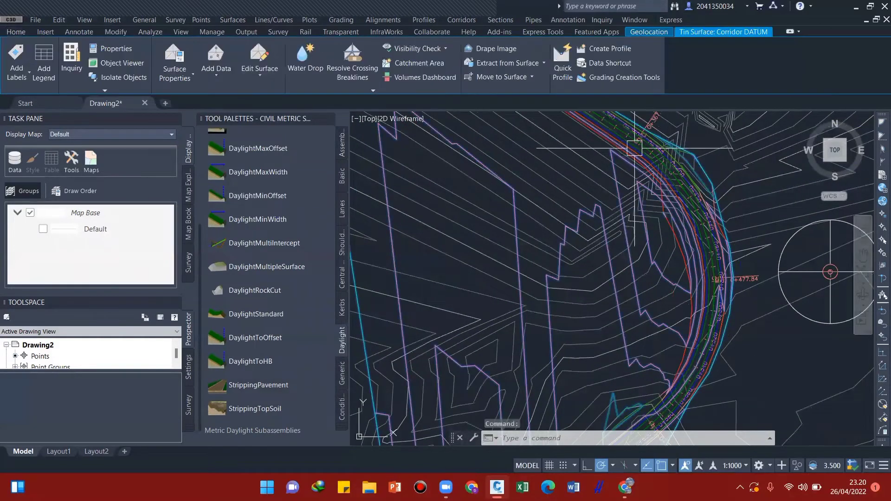
right_click(636, 152)
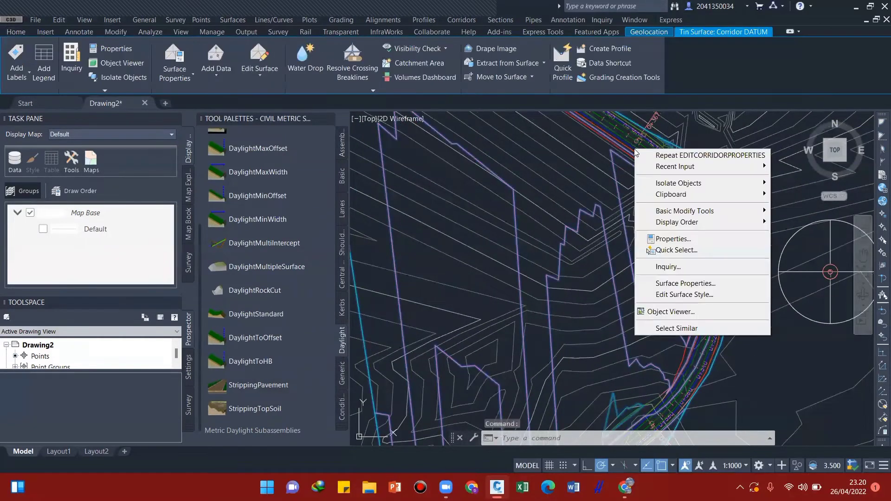
click(579, 203)
middle_drag(663, 210, 640, 242)
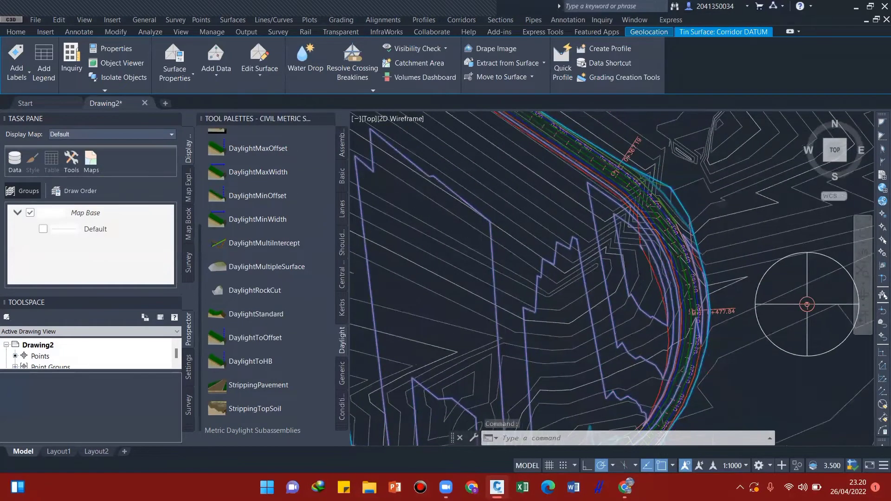
key(Escape)
- Add an automatic outside boundary from the Daylight feature lines to Corridor 1's Corridor DATUM surface and rebuild the corridor
scroll(650, 199, up, 4)
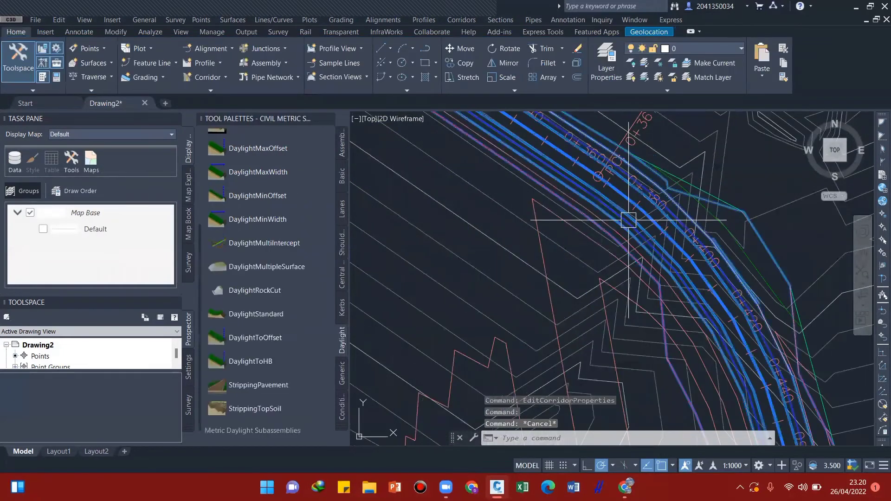
click(628, 221)
right_click(629, 221)
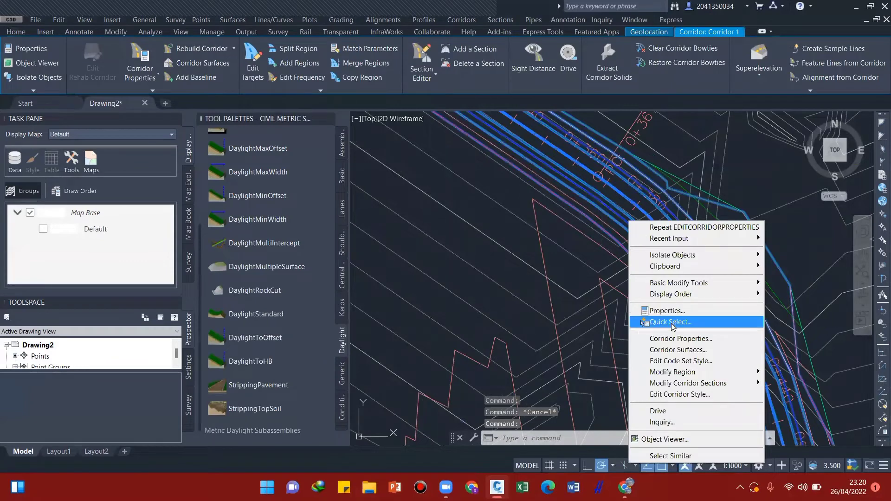
click(670, 341)
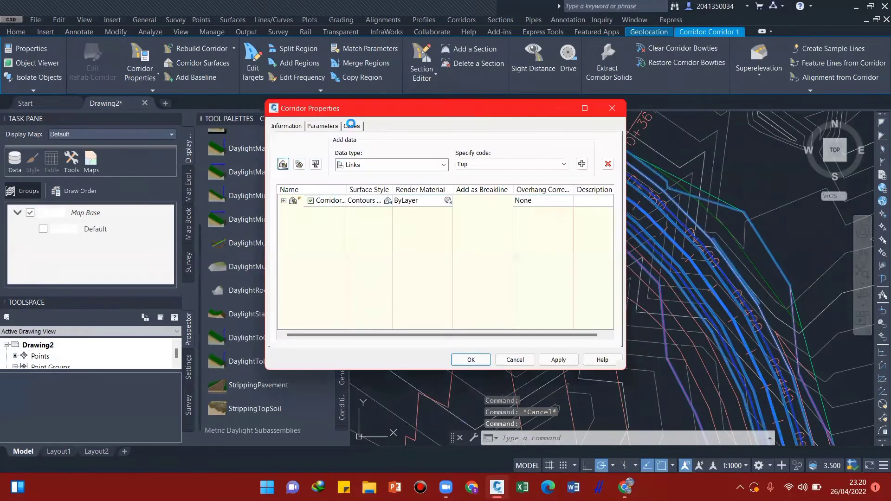
click(215, 129)
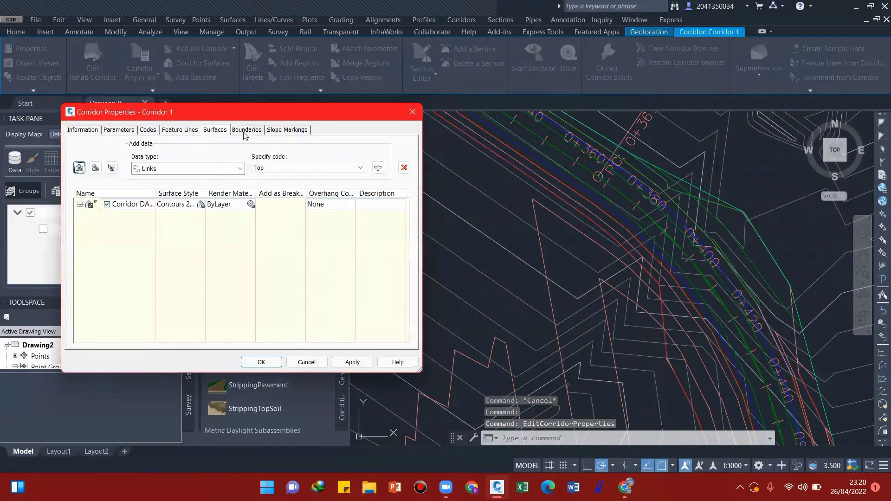
click(245, 133)
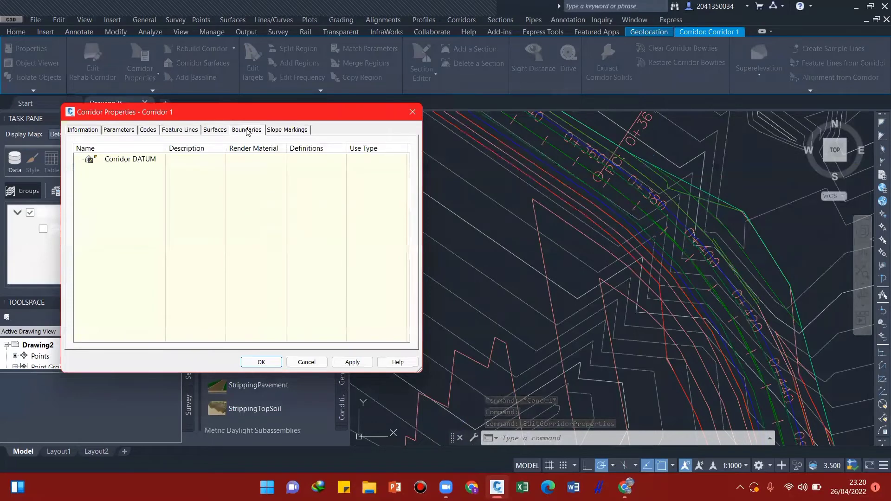
click(142, 161)
right_click(142, 161)
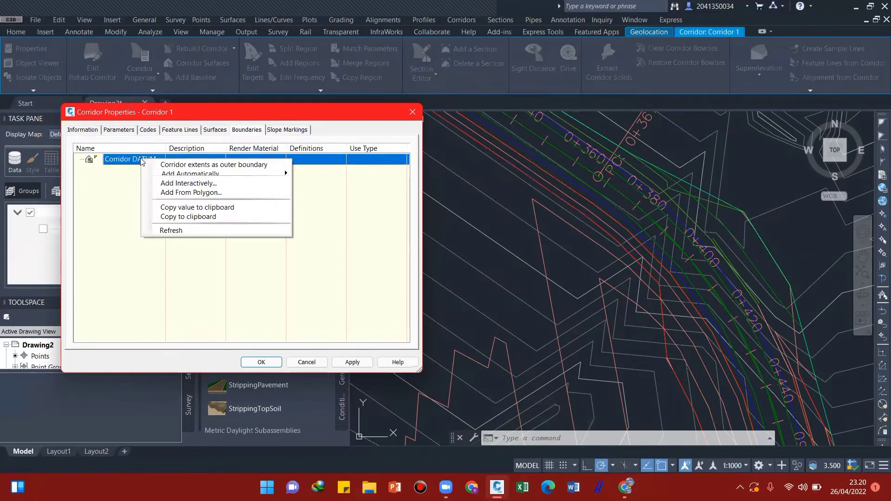
mouse_move(195, 175)
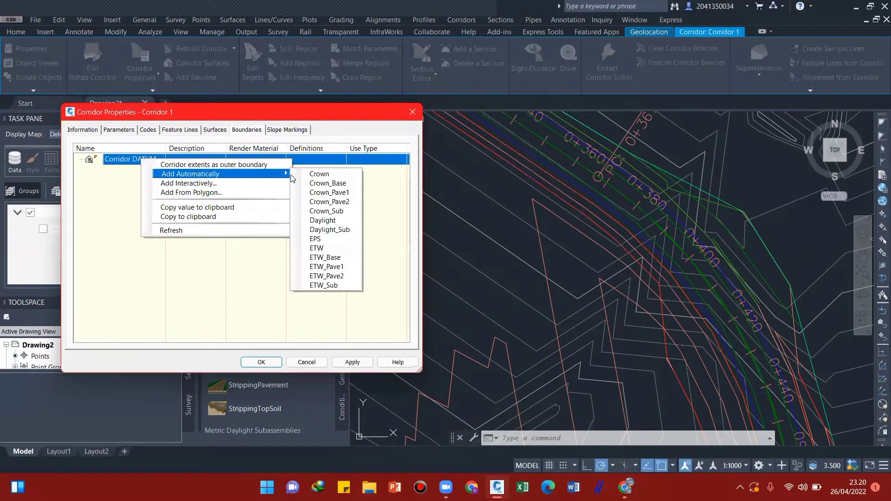
click(312, 221)
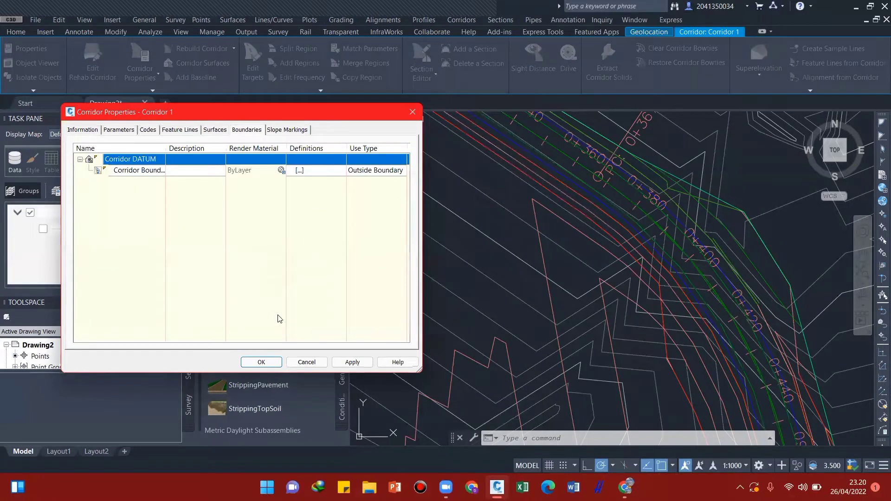
click(345, 363)
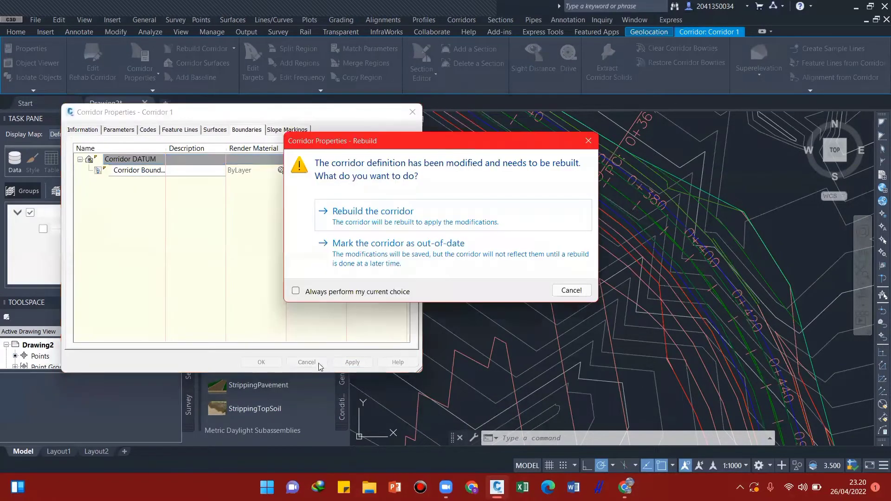
click(382, 216)
click(262, 362)
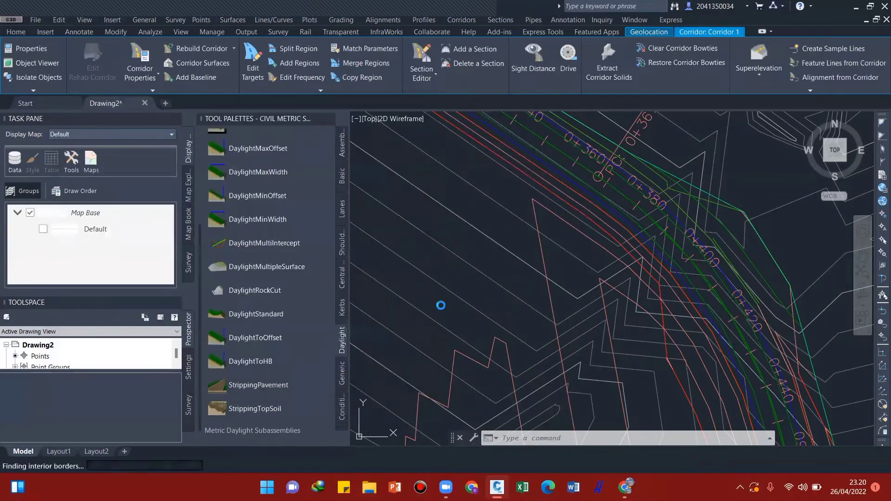
- Set the surface style of the Corridor DATUM surface to _No Display
scroll(590, 288, down, 5)
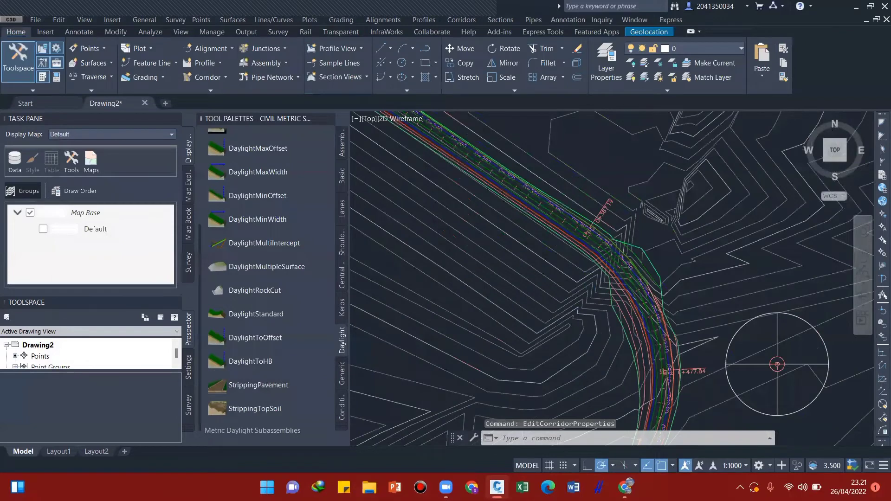
scroll(580, 200, down, 4)
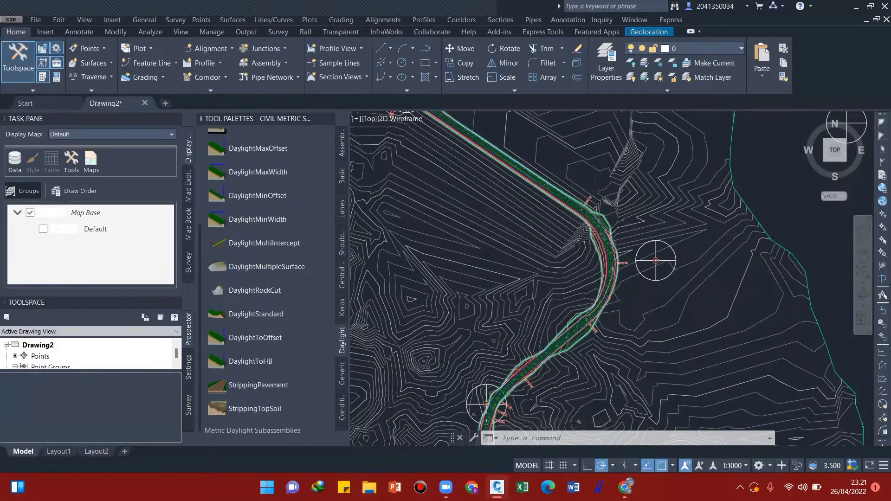
scroll(592, 230, up, 5)
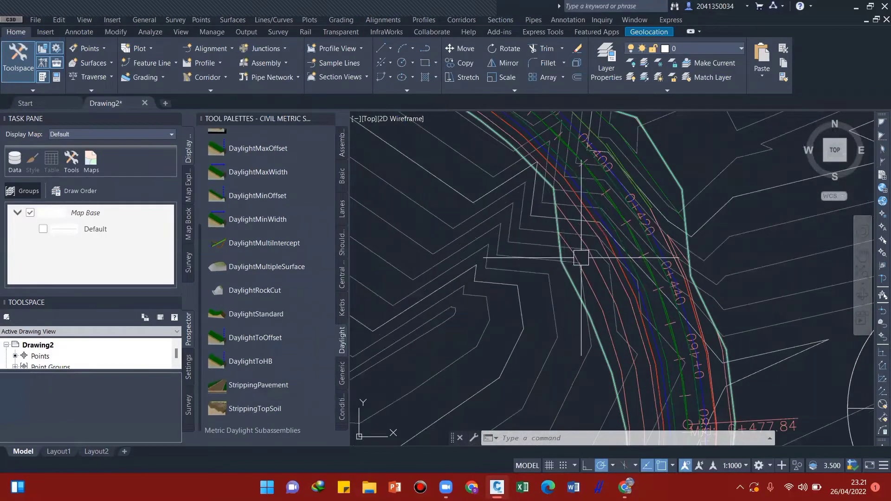
scroll(581, 258, up, 2)
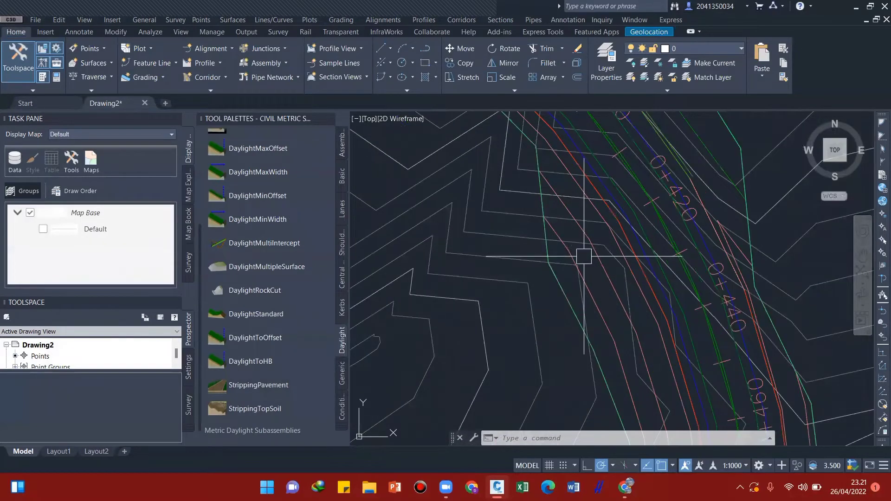
middle_drag(621, 288, 569, 291)
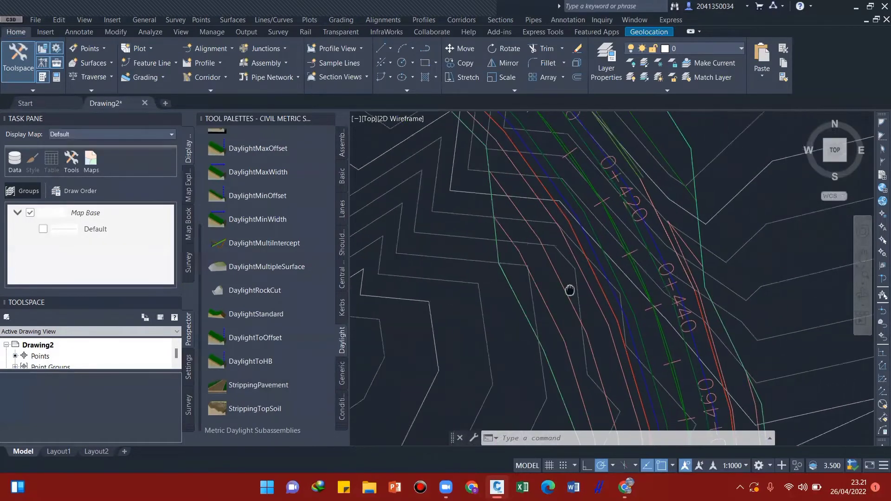
click(540, 298)
right_click(544, 302)
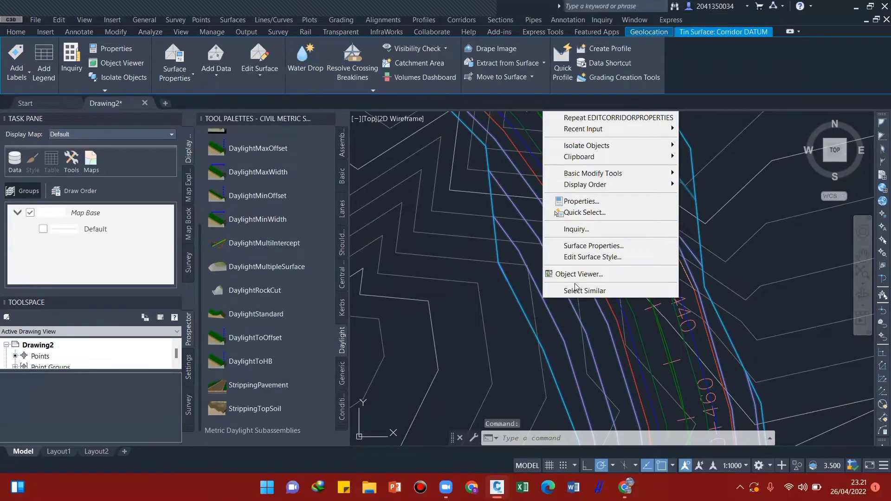
click(581, 253)
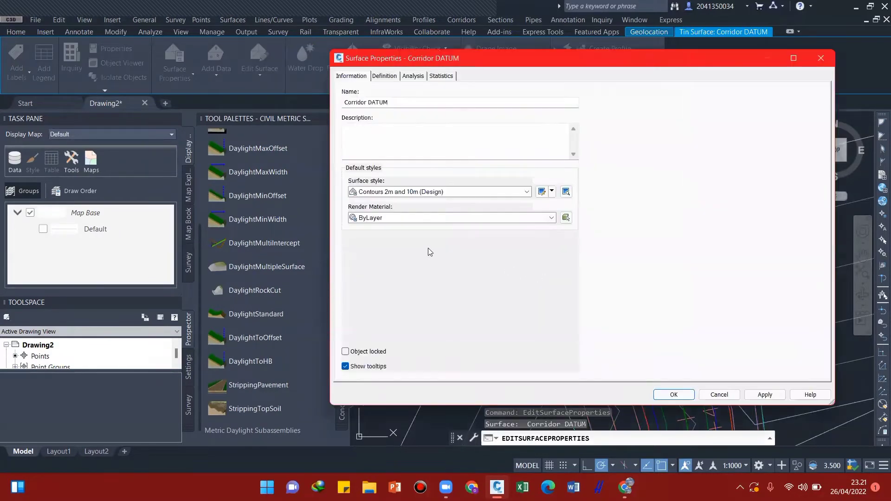
click(468, 192)
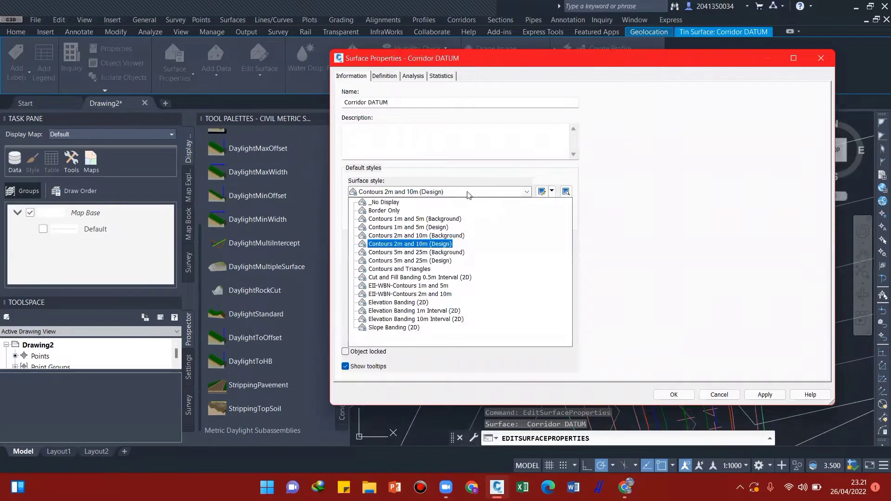
click(392, 203)
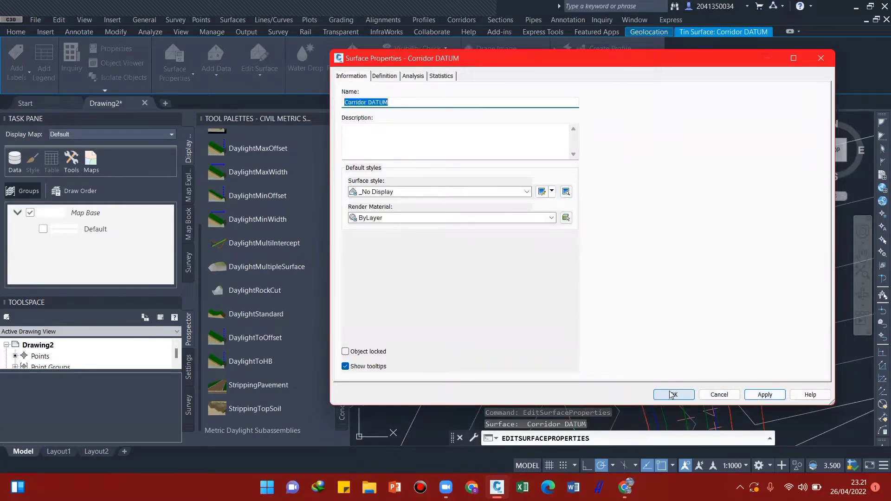
click(673, 394)
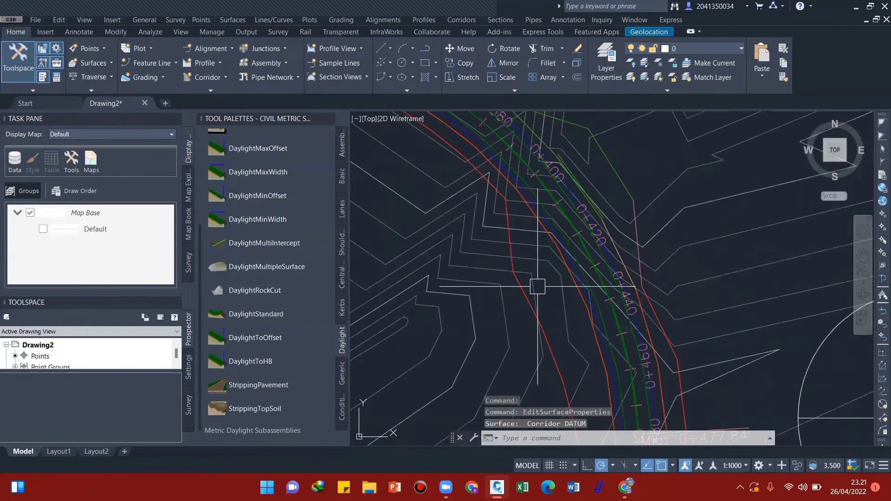
scroll(556, 307, down, 3)
scroll(556, 307, up, 4)
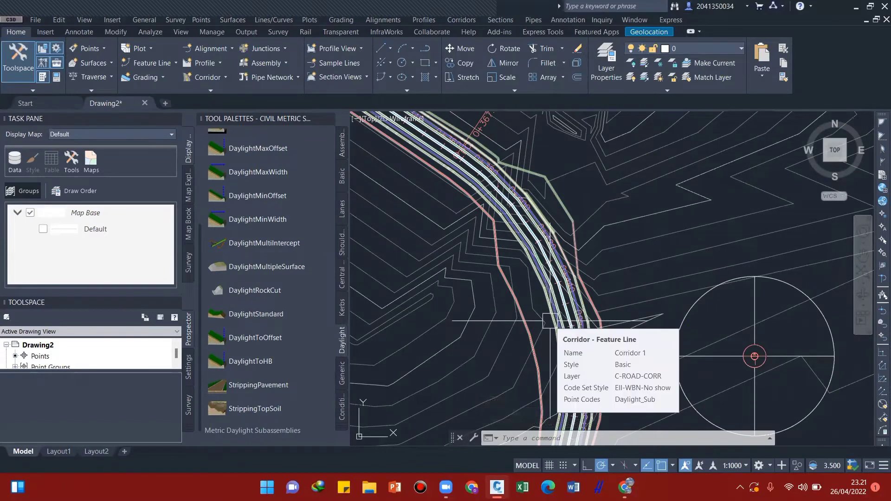
- Start a slope pattern in Corridor 1's slope markings with Daylight_Cut on the inner side of the curve as the first feature line
scroll(527, 305, down, 3)
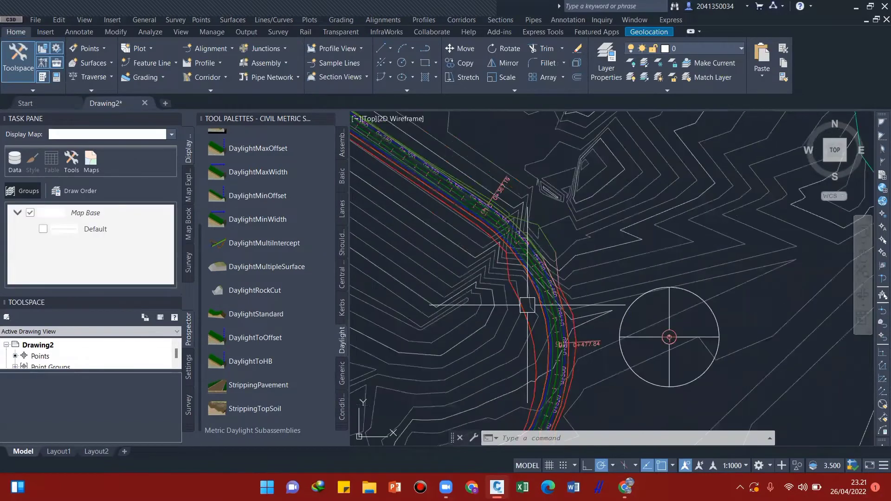
scroll(518, 281, up, 4)
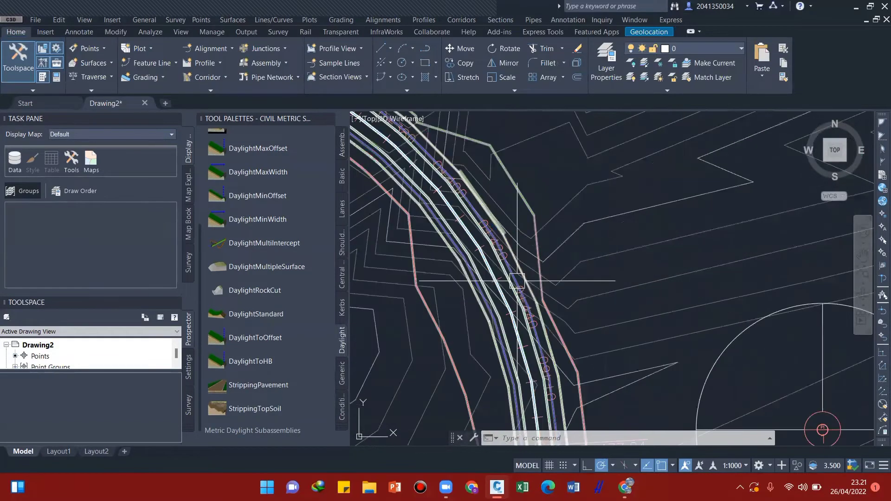
click(480, 279)
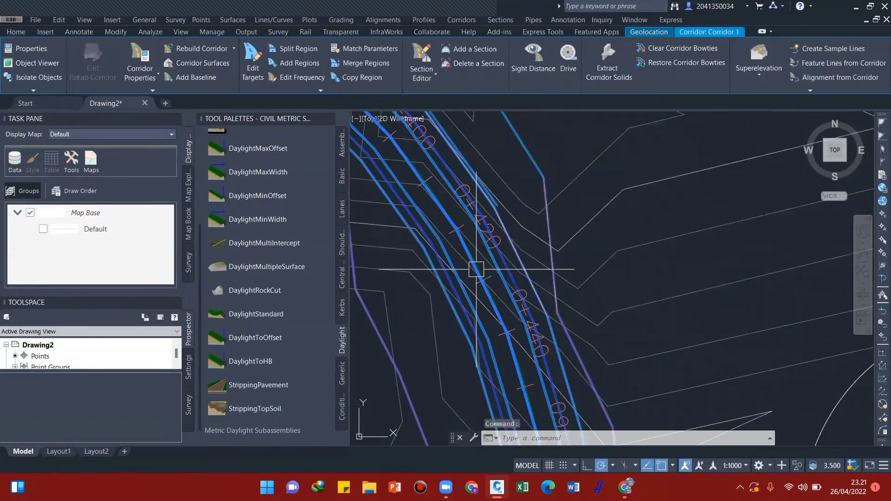
right_click(448, 267)
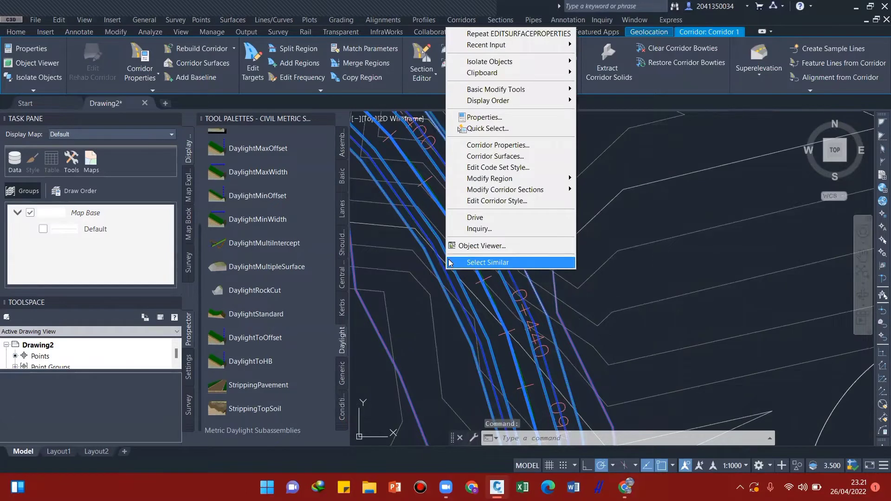
click(498, 146)
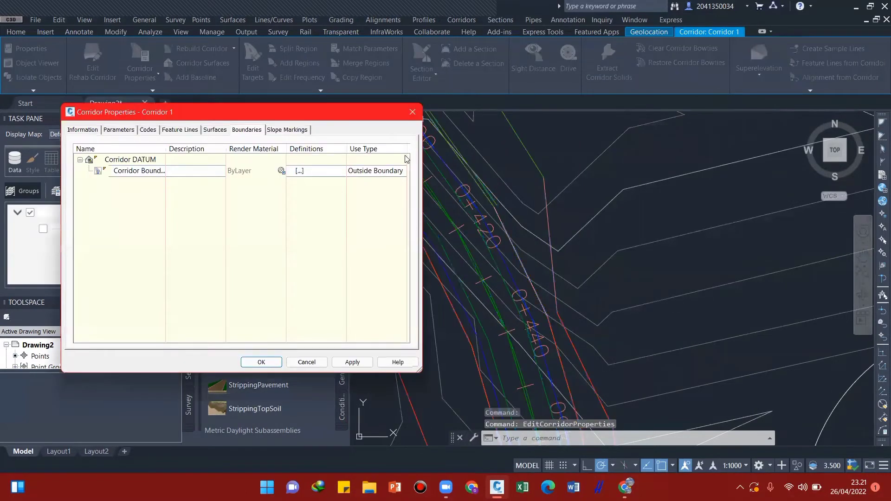
click(288, 131)
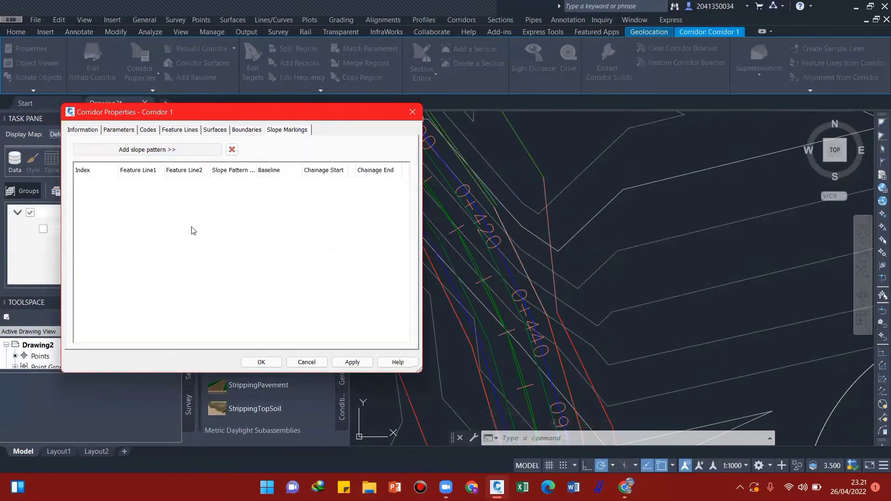
click(177, 149)
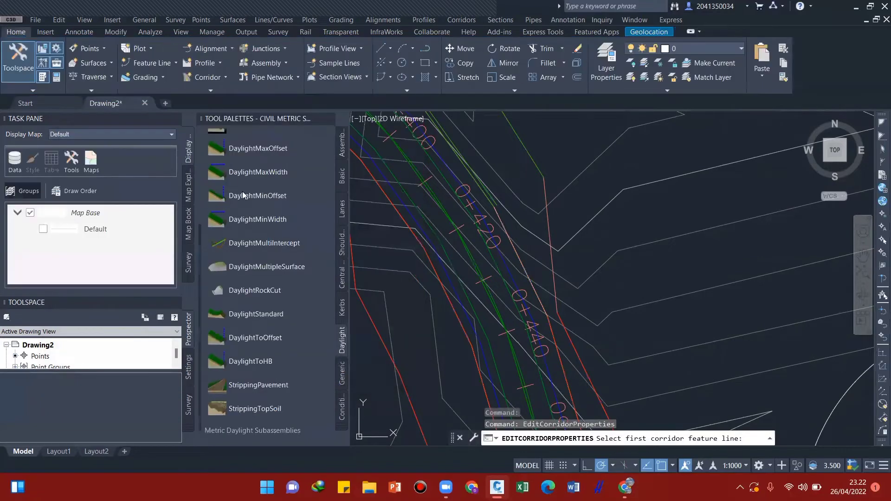
scroll(418, 297, down, 2)
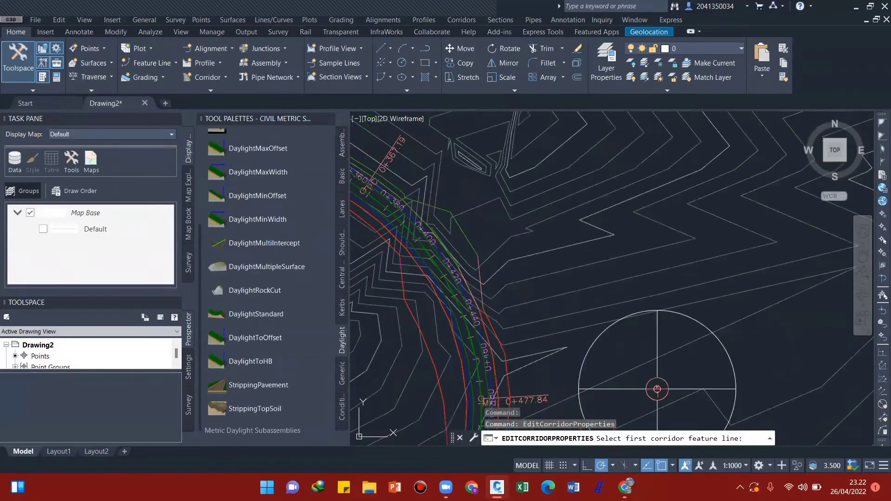
middle_drag(454, 337, 556, 274)
scroll(556, 274, down, 3)
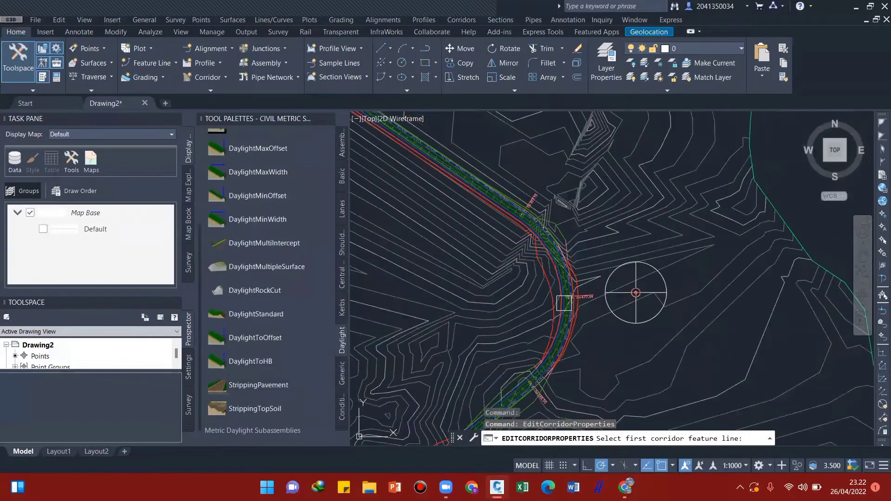
scroll(554, 297, down, 2)
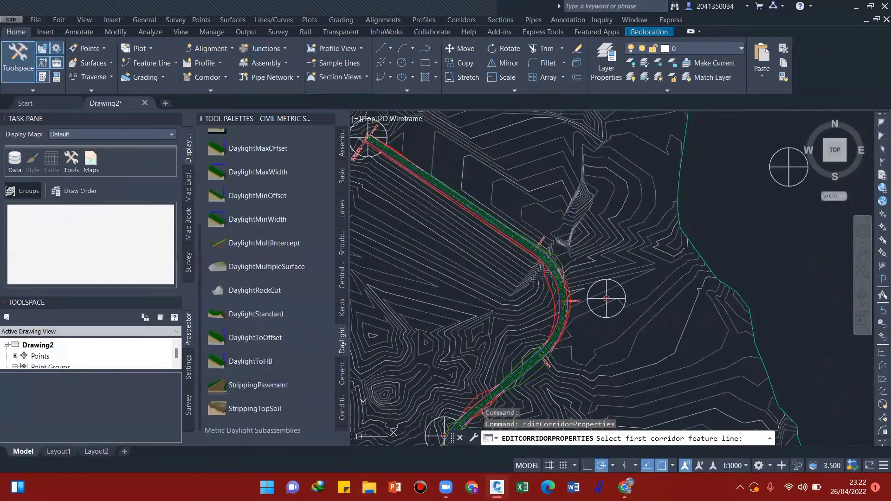
scroll(550, 293, up, 5)
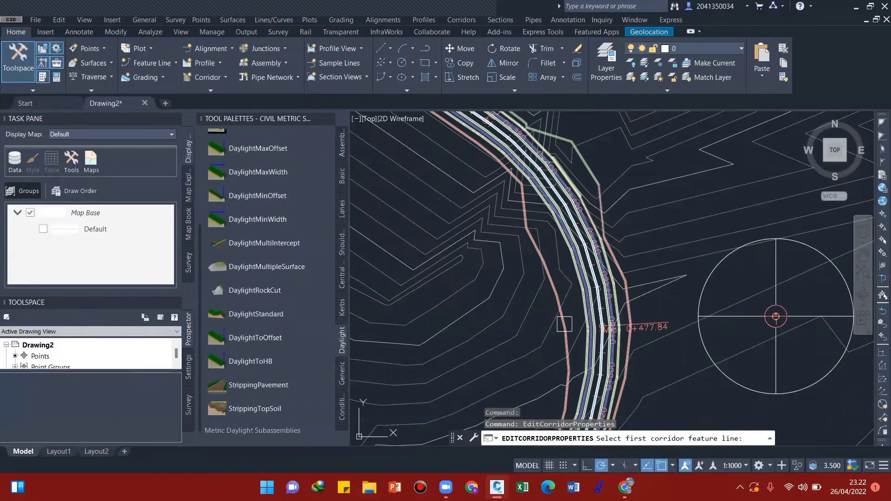
click(556, 301)
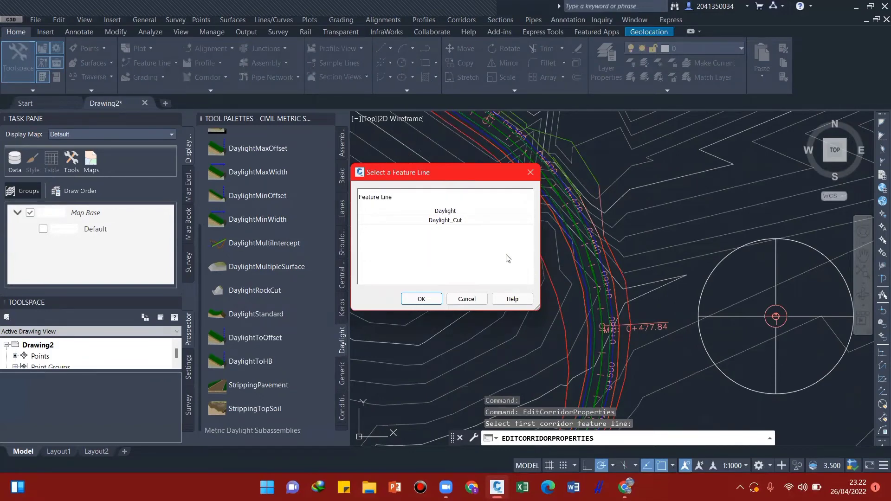
click(461, 221)
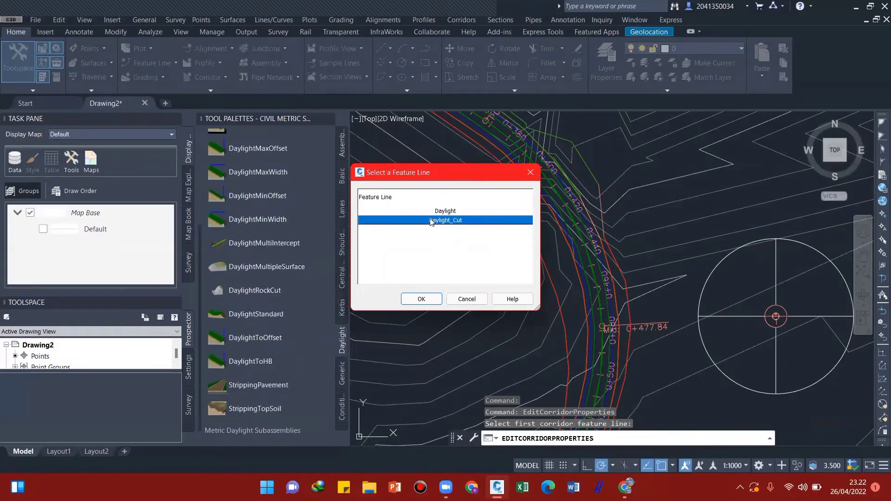
click(421, 300)
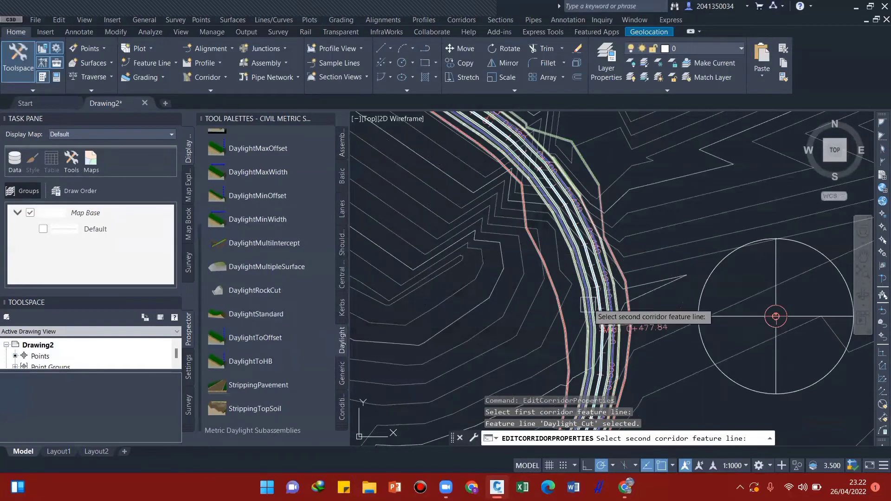
- Set Hinge as the cut slope pattern's second feature line and apply the slope marking to Corridor 1
scroll(575, 259, up, 3)
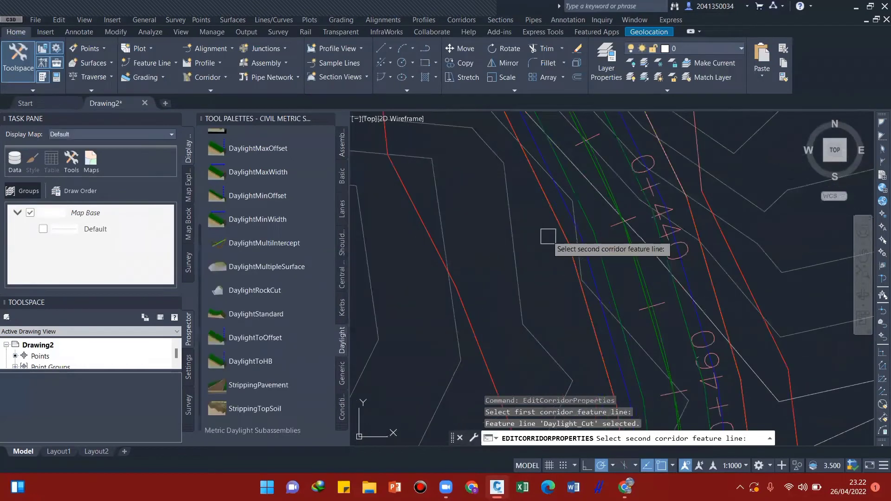
click(556, 225)
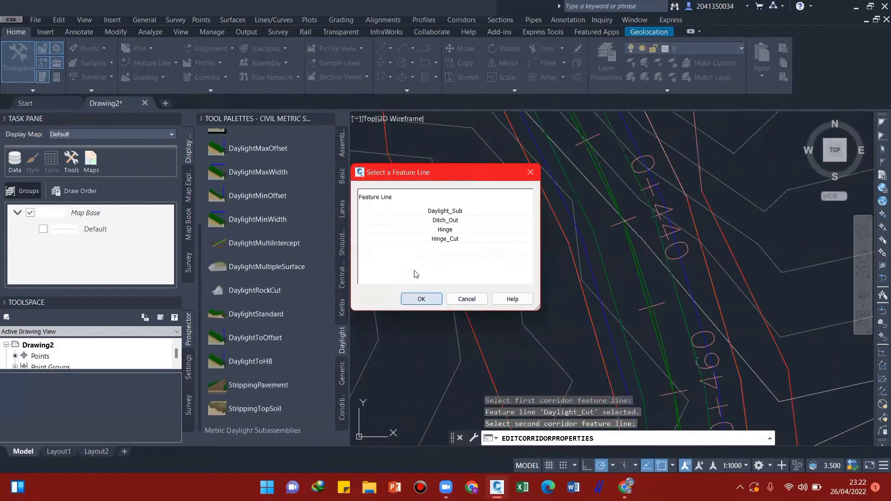
click(440, 230)
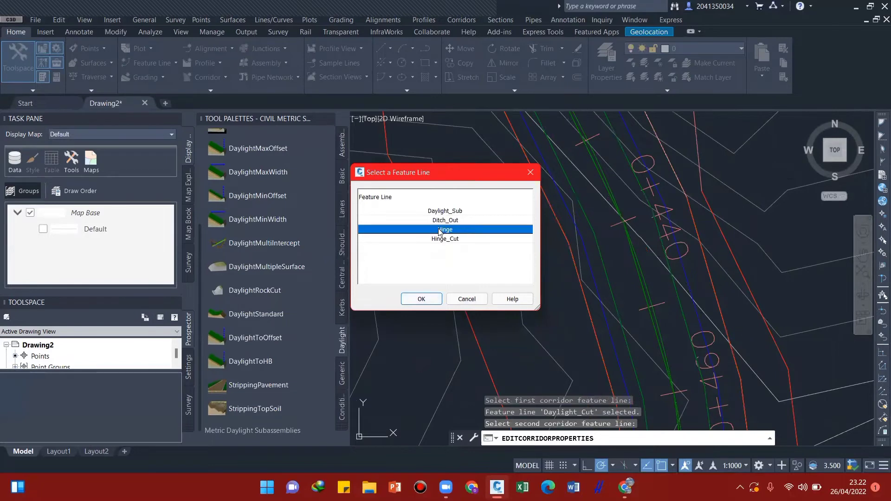
click(420, 299)
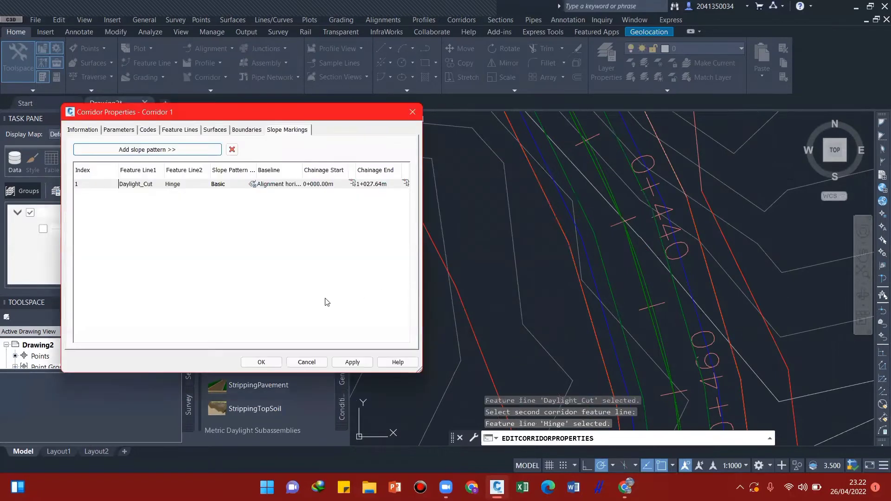
click(351, 362)
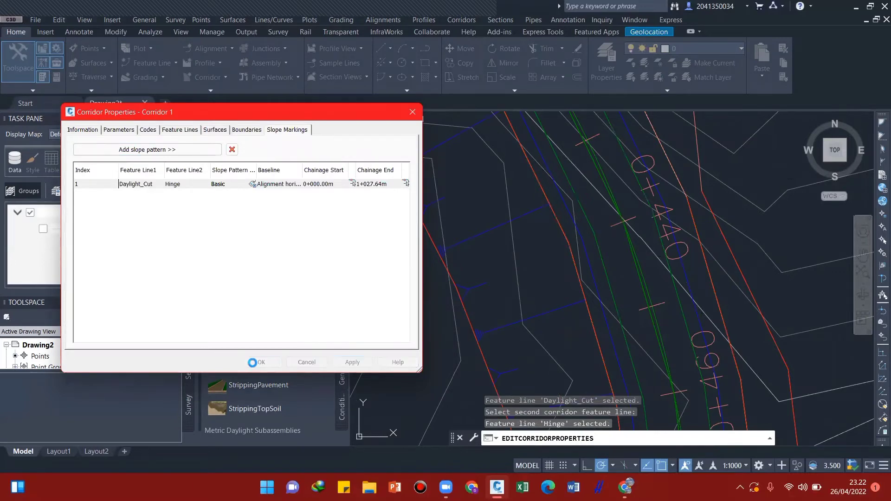
click(256, 364)
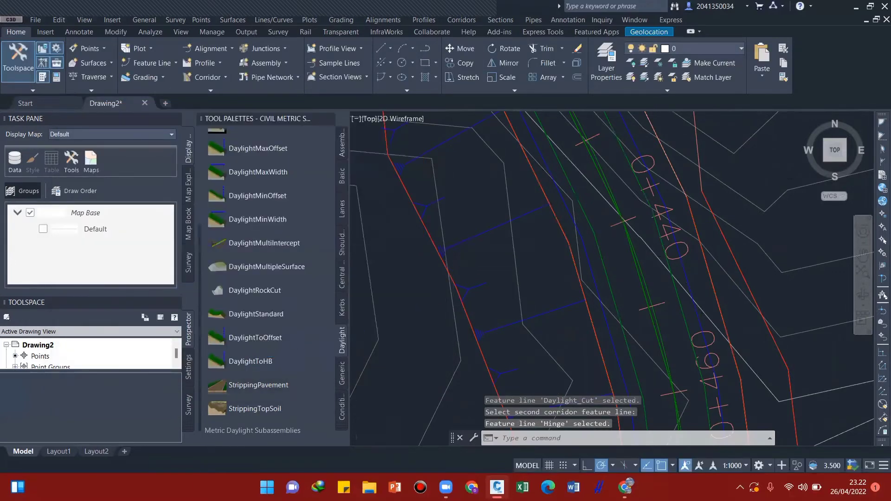
- Start another Corridor 1 slope pattern with Daylight_Fill on the southeast side near chainage 0+620 as the first feature line
scroll(449, 250, down, 3)
scroll(525, 270, down, 2)
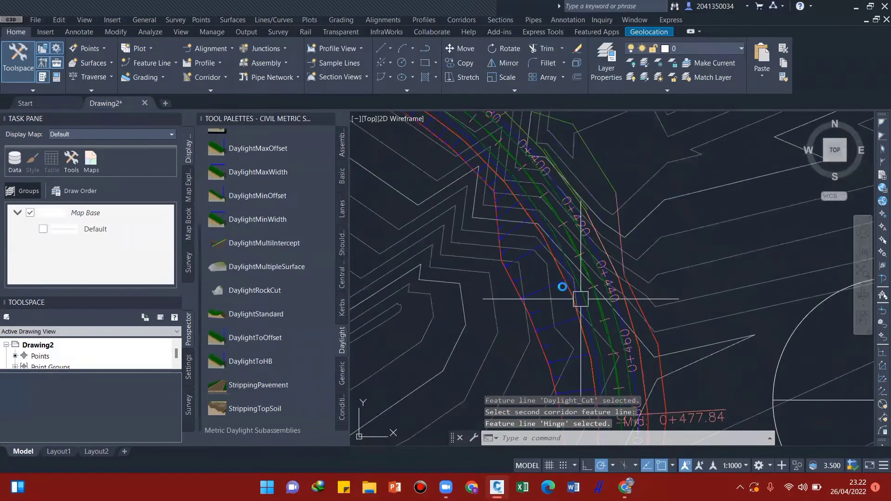
mouse_move(579, 301)
middle_down()
mouse_move(520, 274)
mouse_move(530, 210)
middle_up()
scroll(523, 304, down, 4)
scroll(467, 360, up, 2)
middle_drag(467, 360, 558, 334)
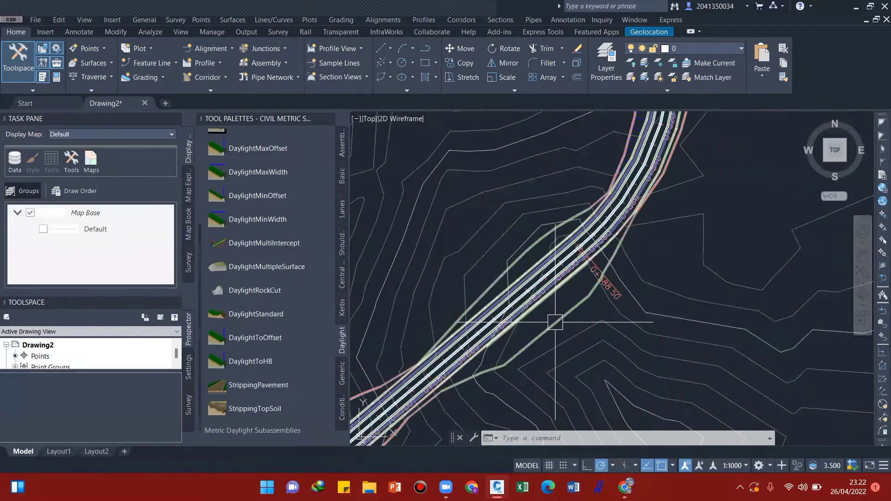
click(546, 292)
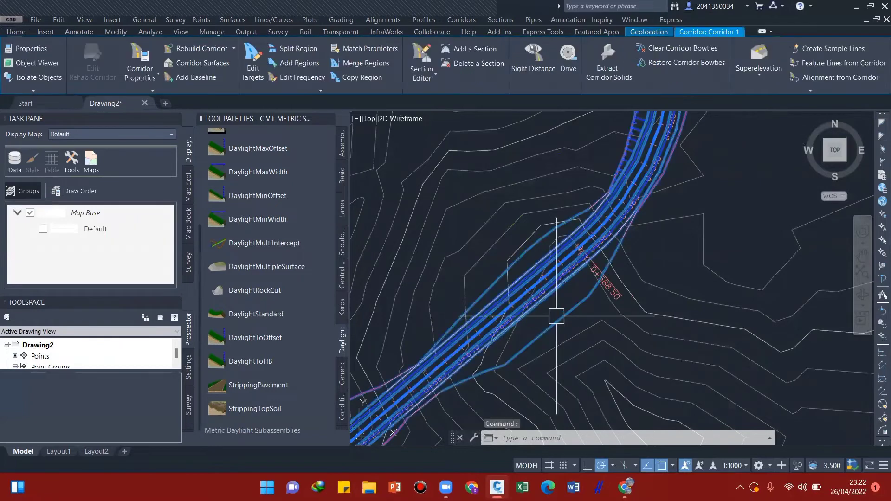
right_click(546, 294)
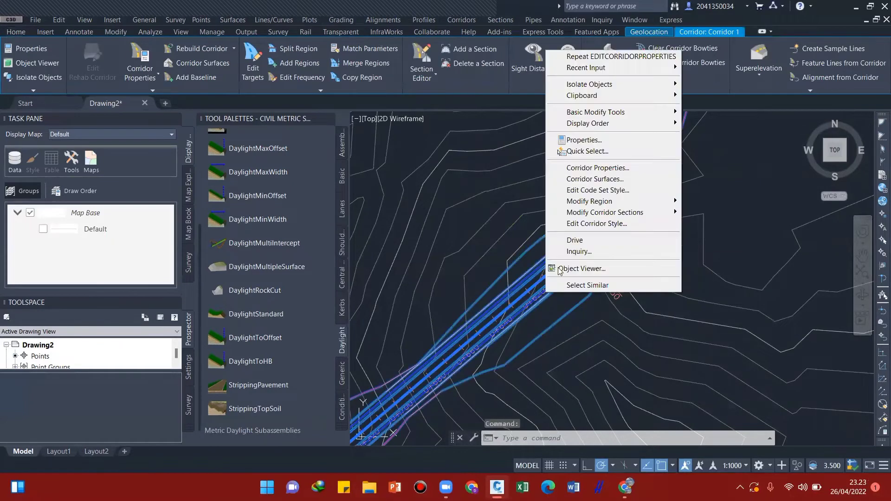
click(597, 168)
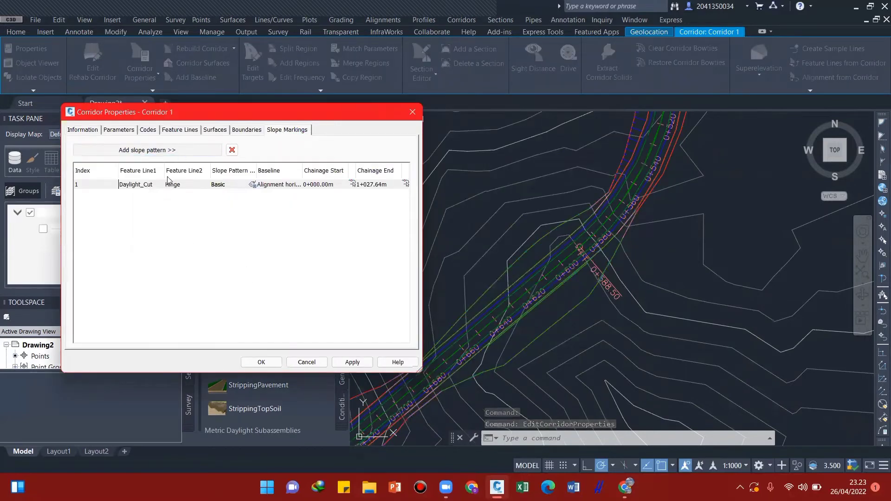
click(167, 150)
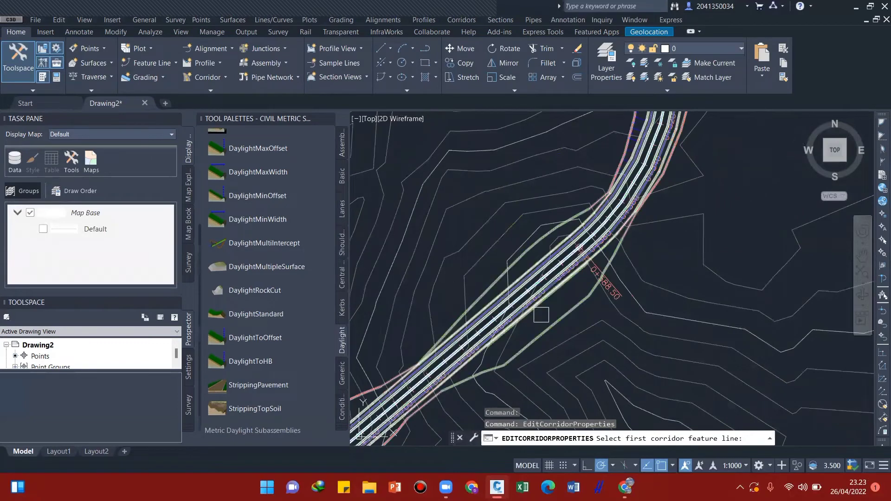
click(513, 317)
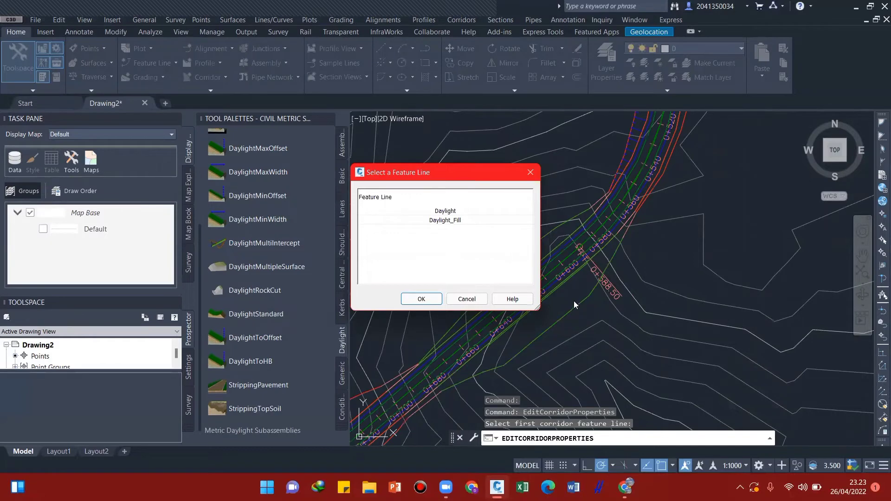
click(458, 224)
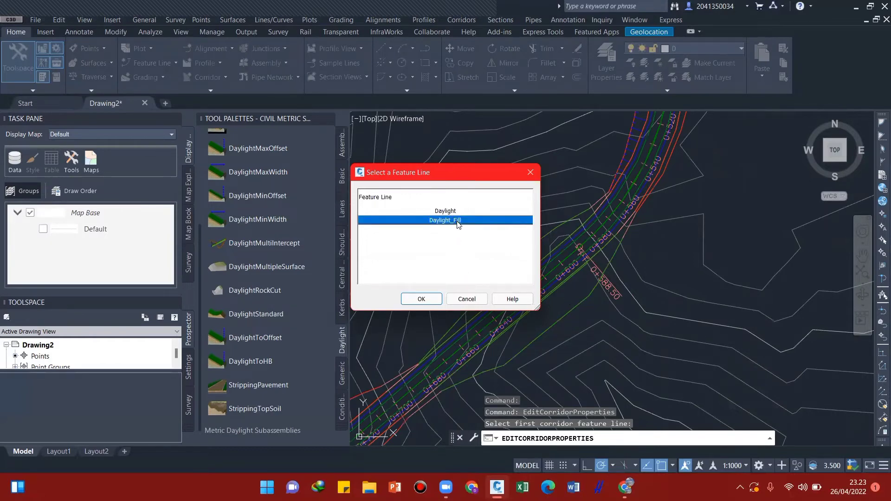
click(421, 299)
- Set Hinge as the fill slope pattern's second feature line and apply the slope marking to Corridor 1
scroll(482, 304, up, 7)
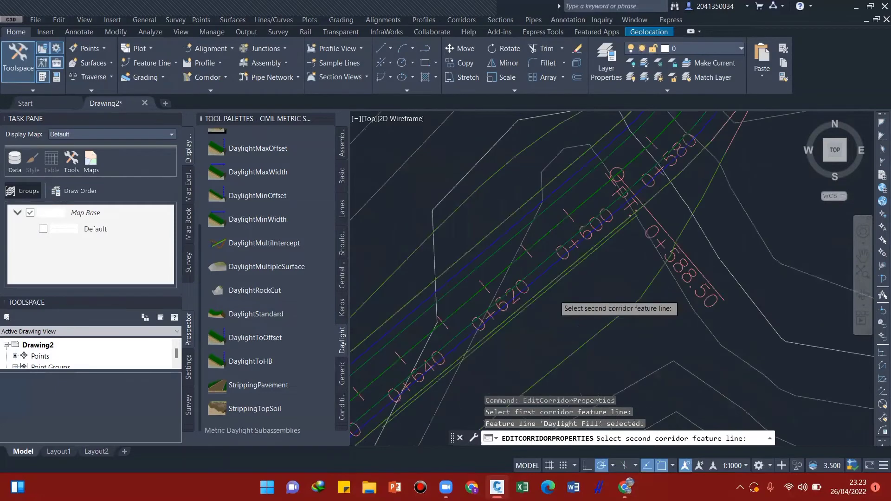
scroll(563, 278, up, 3)
click(568, 274)
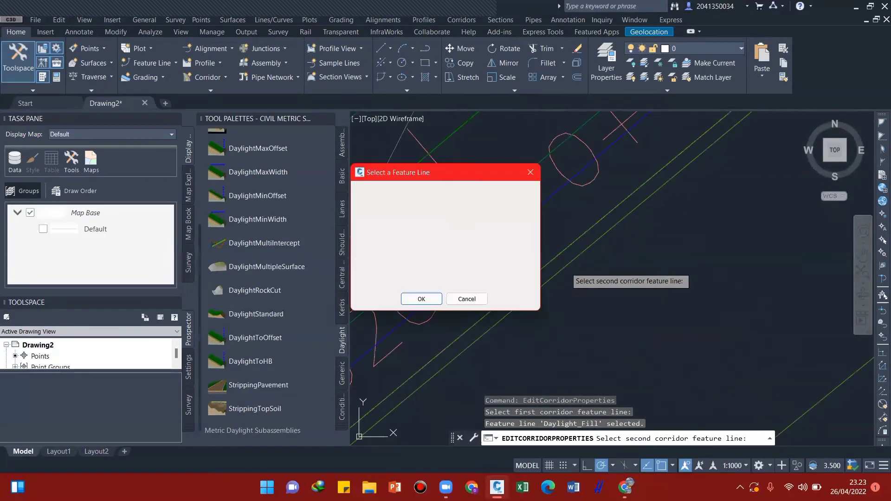
click(445, 211)
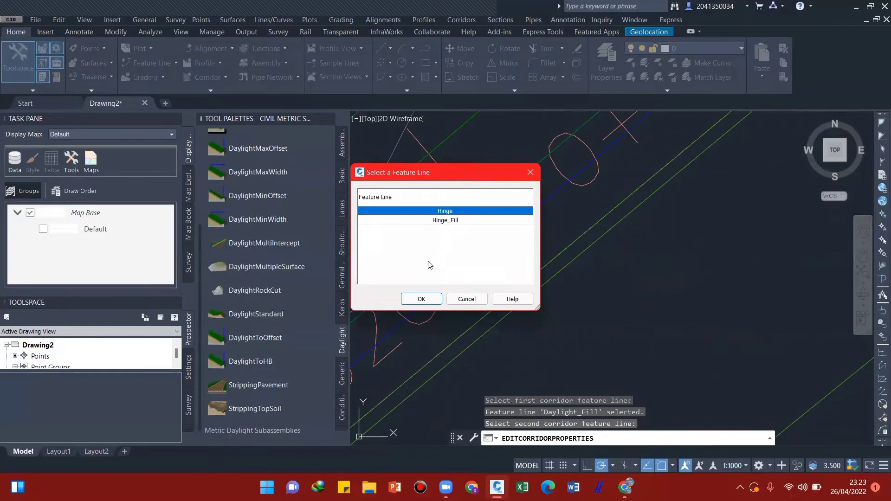
click(422, 298)
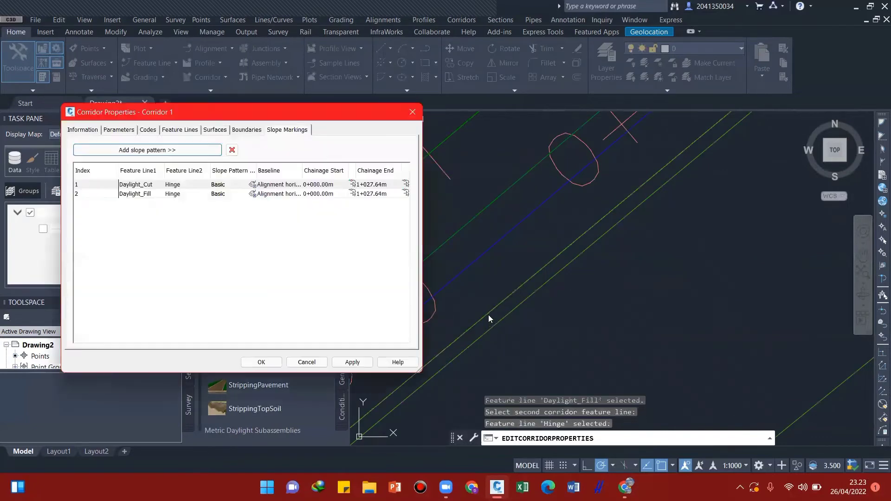
click(270, 363)
- Examine the slope markings along the fill section near chainage 0+620 and the cut slope near 0+460
scroll(611, 313, down, 8)
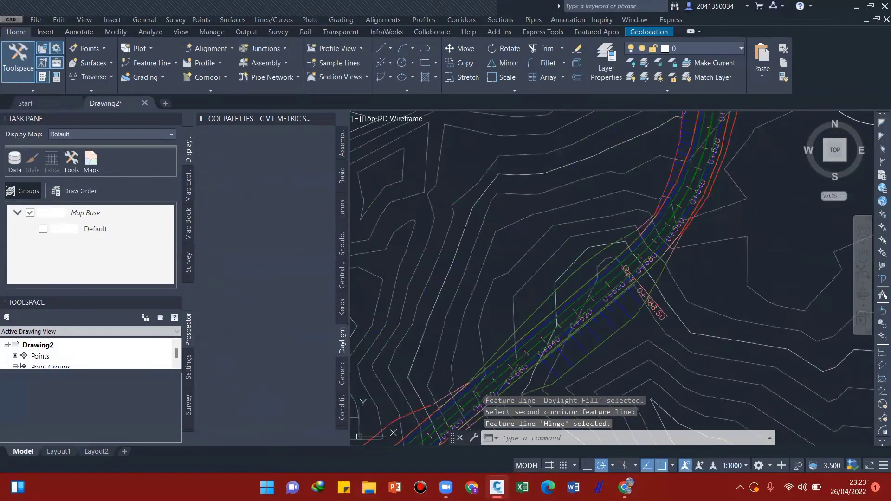
middle_drag(649, 274, 645, 229)
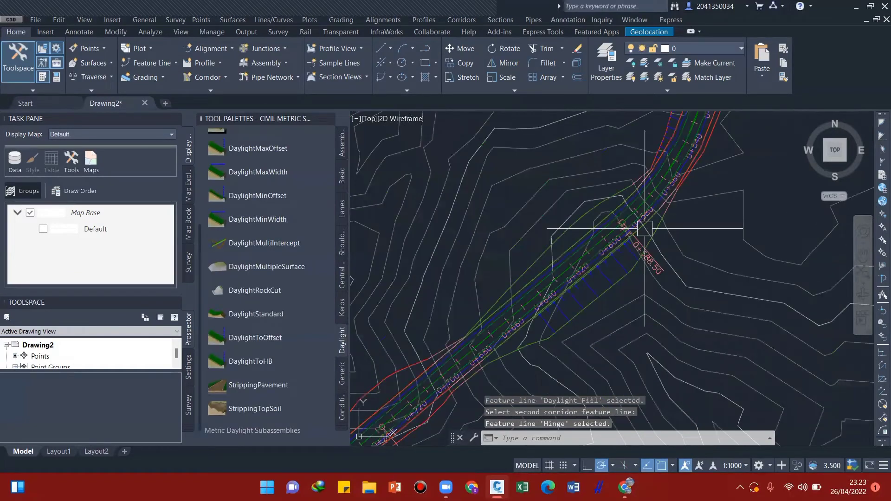
middle_drag(630, 271, 610, 238)
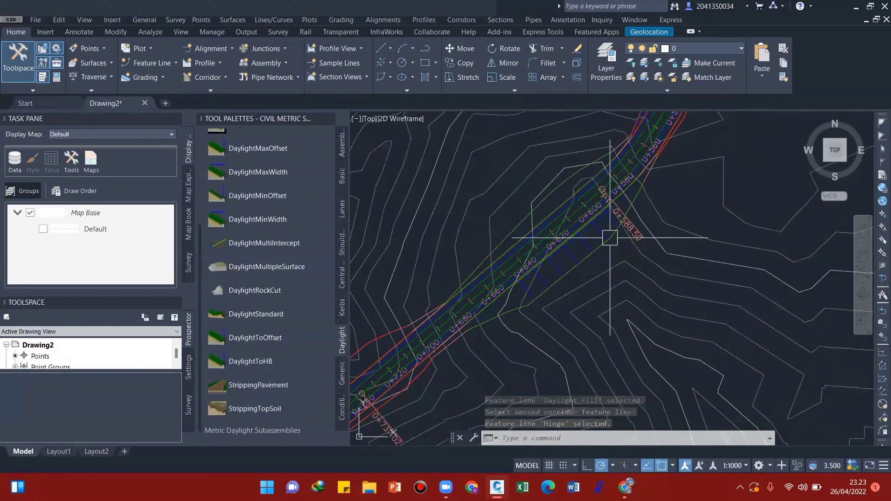
scroll(637, 286, down, 2)
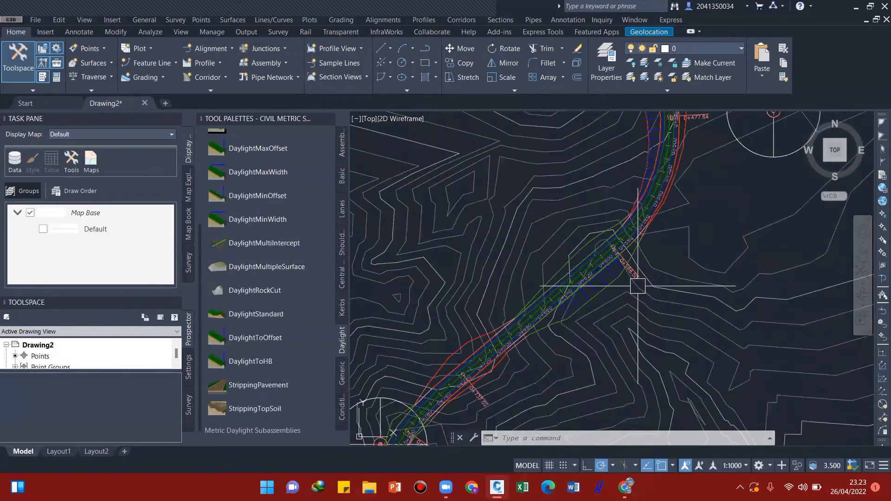
middle_drag(631, 238, 620, 268)
middle_drag(618, 224, 613, 290)
middle_drag(634, 216, 605, 247)
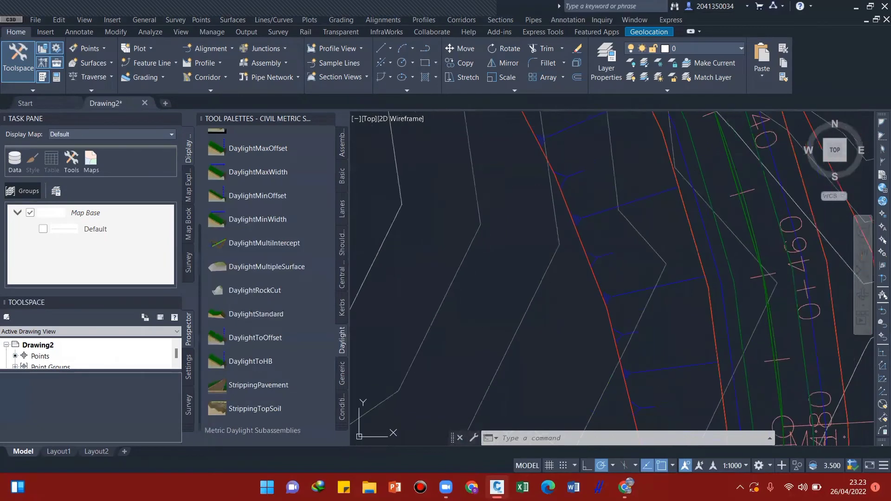
scroll(571, 199, up, 2)
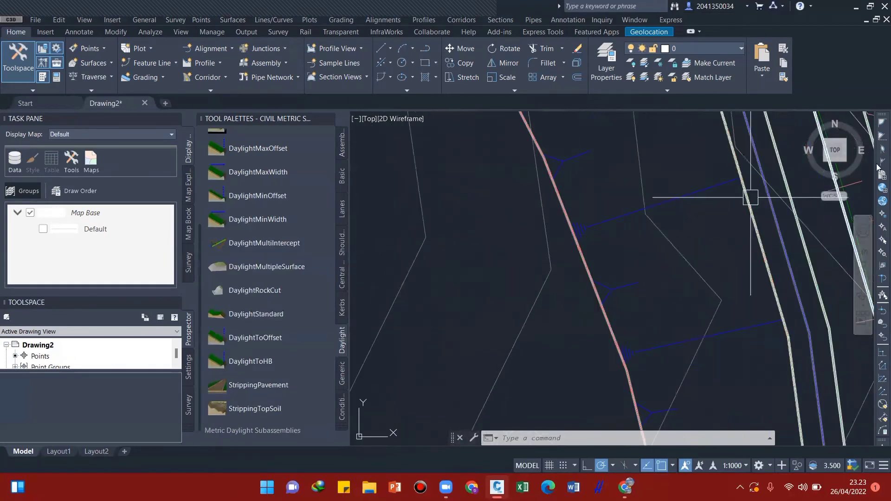
- Examine the corridor, its slope markings and the surrounding surface contours along the whole road alignment
scroll(636, 249, down, 8)
middle_drag(636, 248, 614, 124)
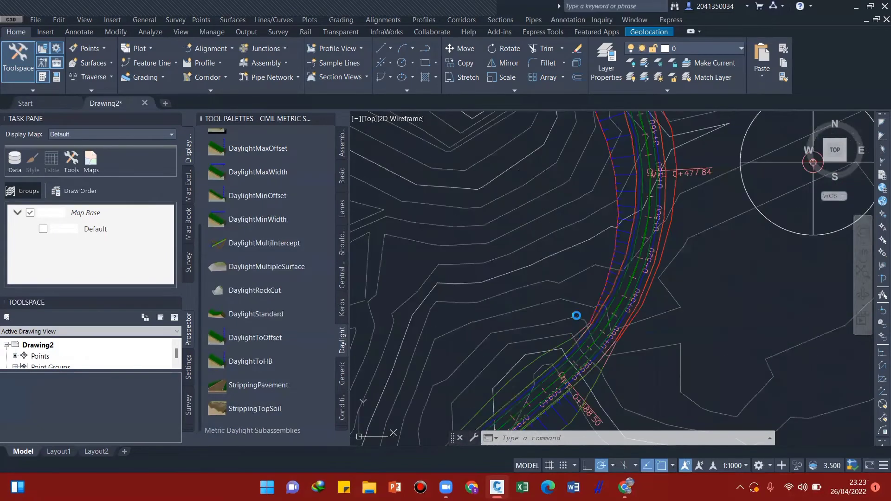
middle_drag(576, 315, 608, 180)
scroll(552, 314, up, 8)
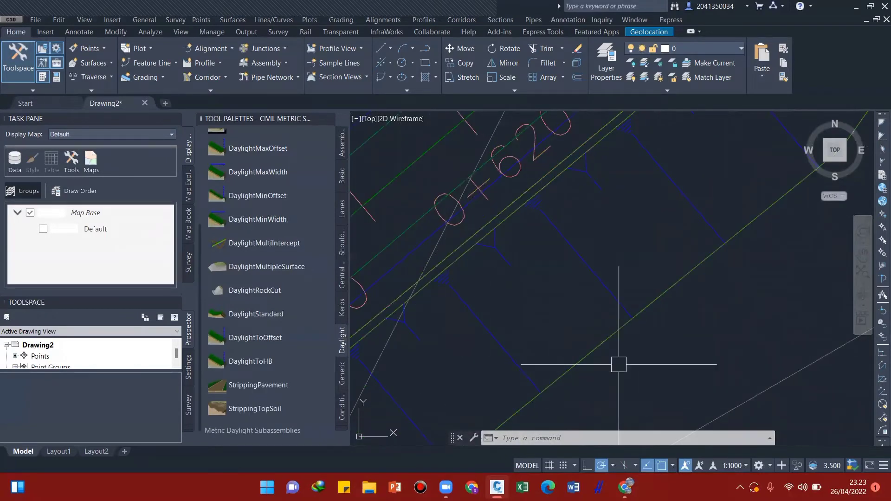
scroll(565, 279, down, 2)
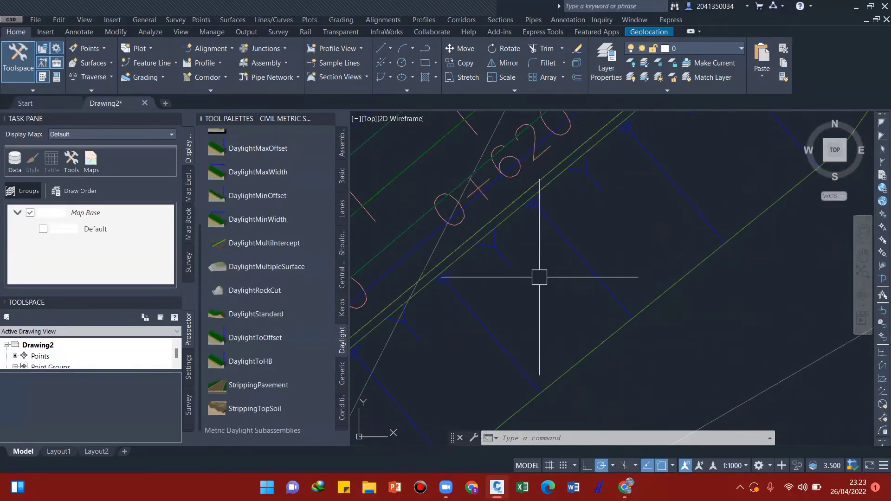
scroll(593, 299, down, 1)
scroll(550, 298, down, 2)
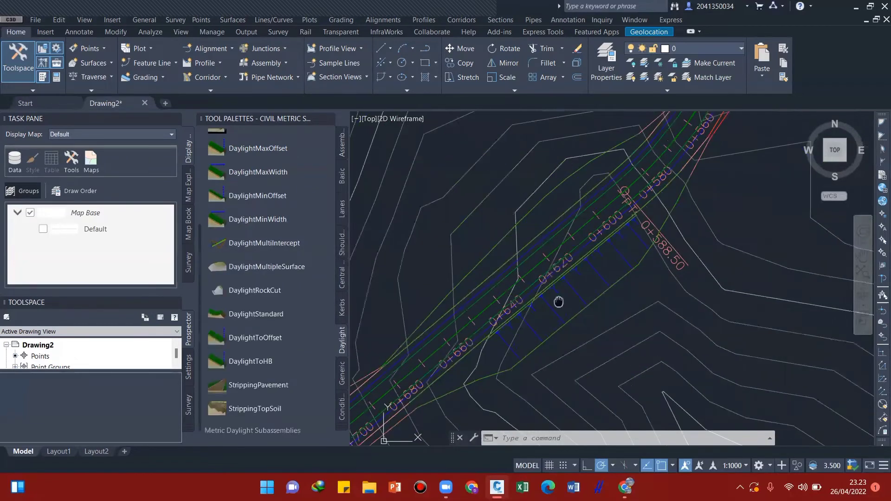
mouse_move(611, 256)
middle_down()
mouse_move(616, 279)
mouse_move(643, 291)
middle_up()
scroll(616, 280, down, 3)
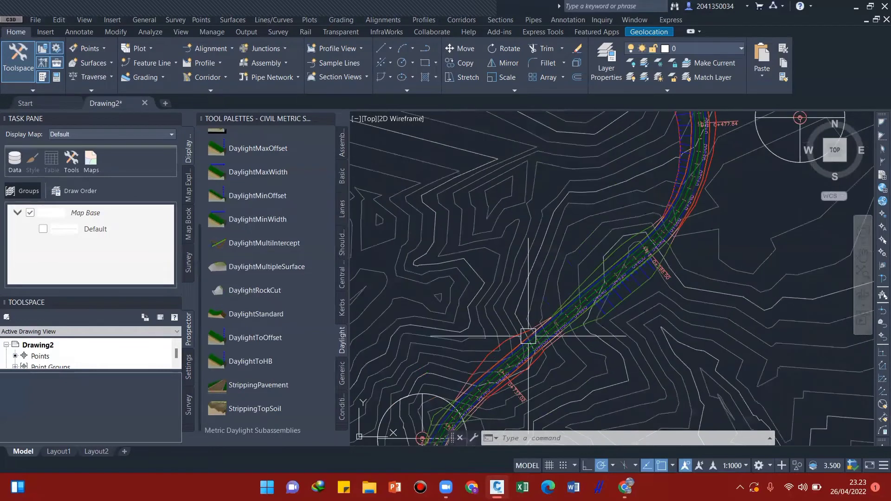
scroll(488, 353, down, 4)
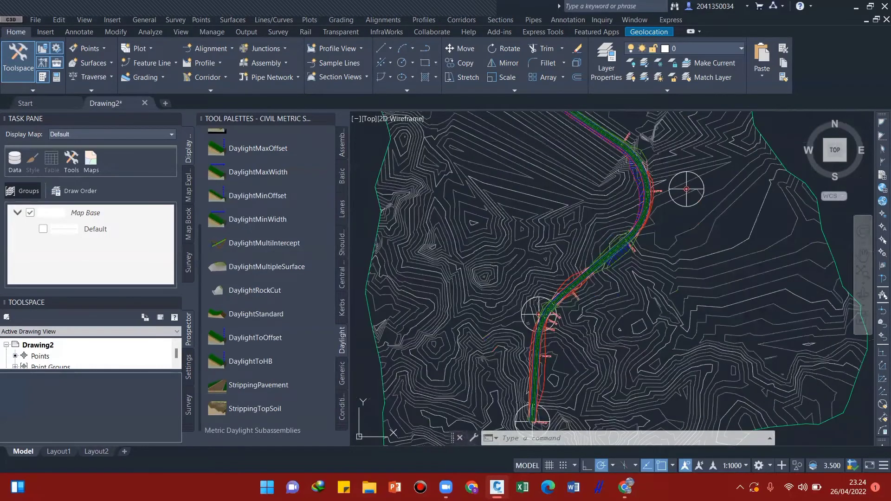
mouse_move(626, 268)
middle_down()
mouse_move(605, 328)
mouse_move(603, 292)
middle_up()
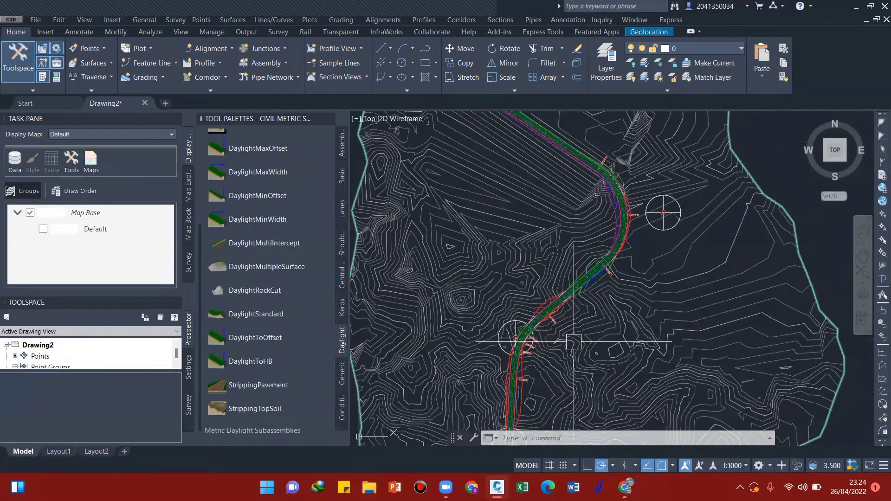
middle_drag(574, 341, 595, 283)
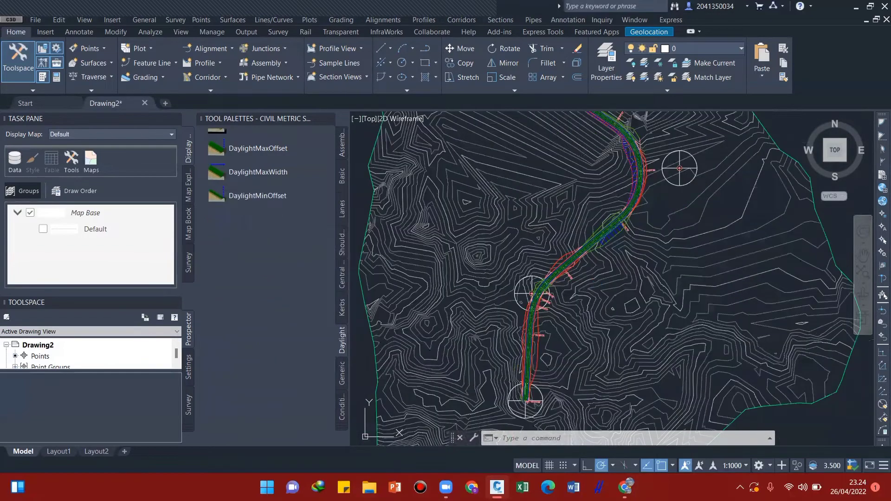
middle_drag(595, 284, 596, 278)
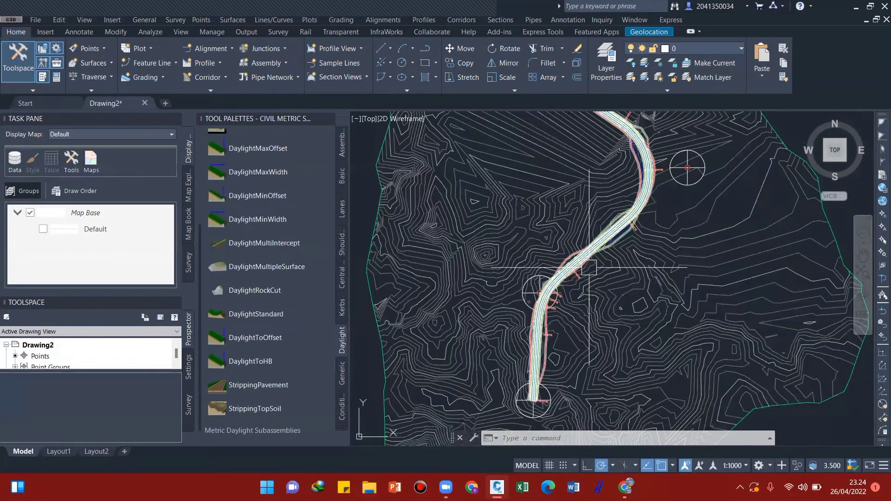
click(588, 261)
key(Escape)
key(Escape)
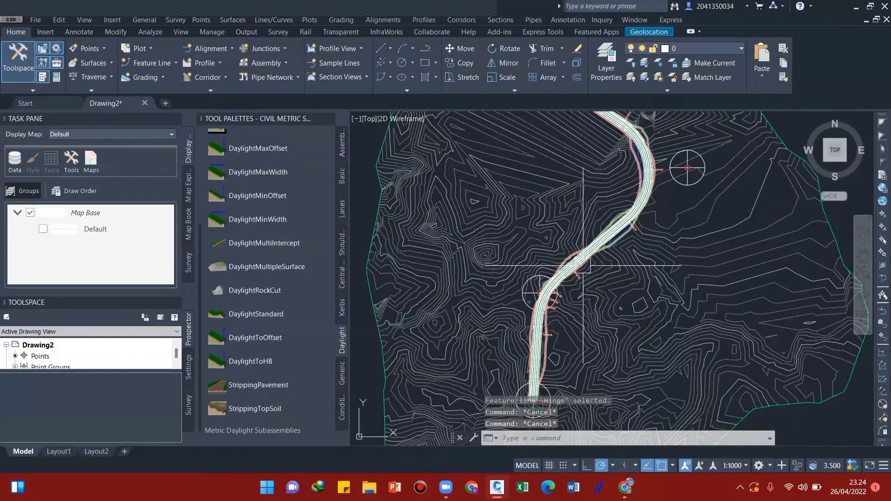
mouse_move(581, 271)
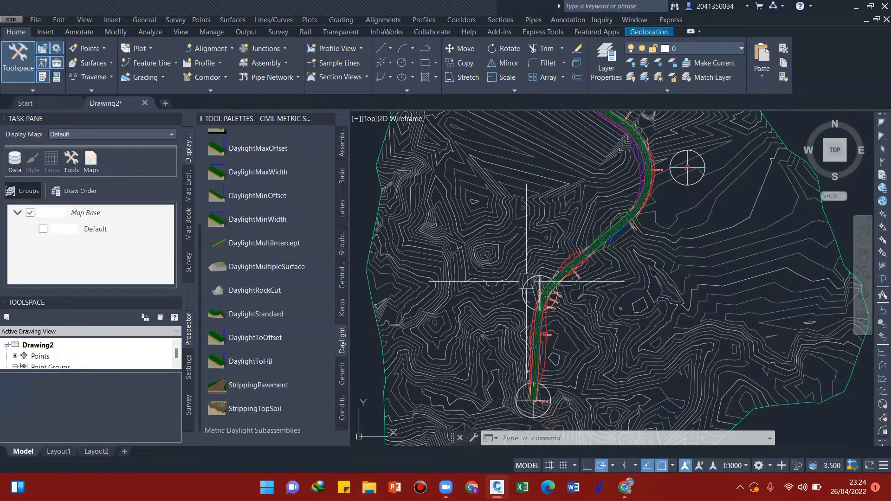
scroll(544, 277, down, 2)
middle_drag(571, 296, 560, 312)
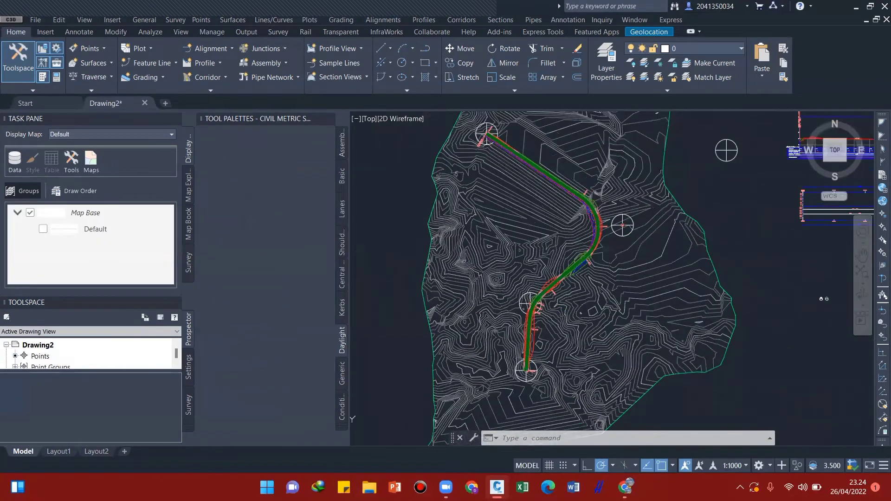
- Start creating sample lines based on the alignment named Alignment horizontal
click(500, 19)
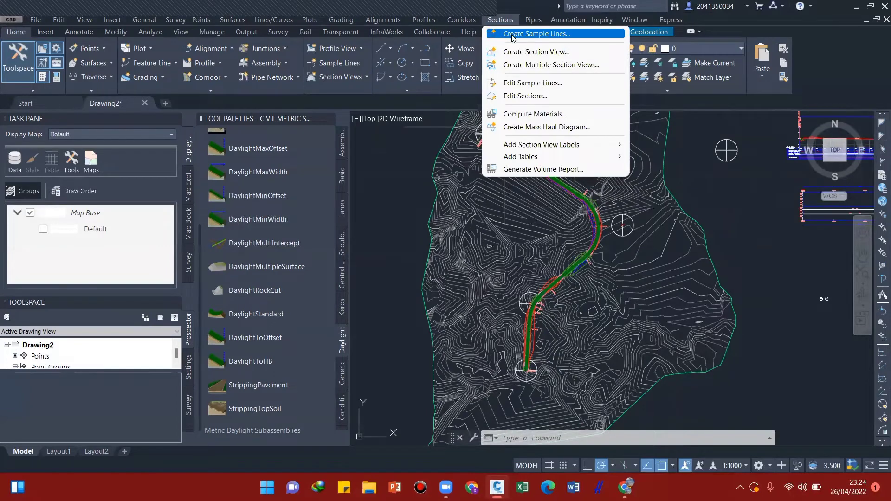
click(512, 34)
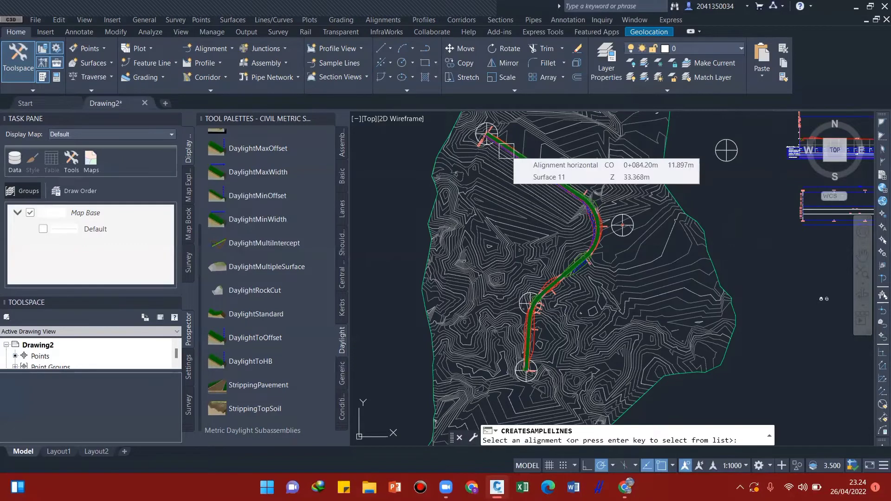
key(Return)
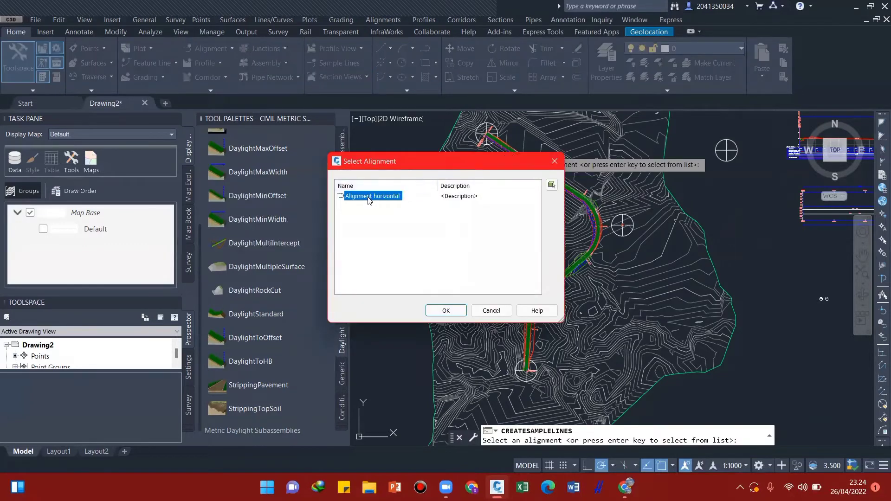
click(445, 312)
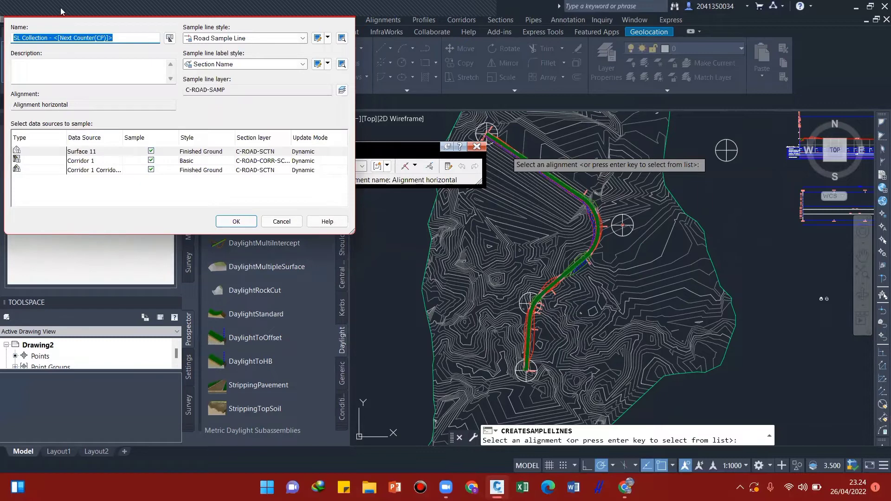
- Name the sample line group Collection 1 and create it
drag(61, 13, 70, 94)
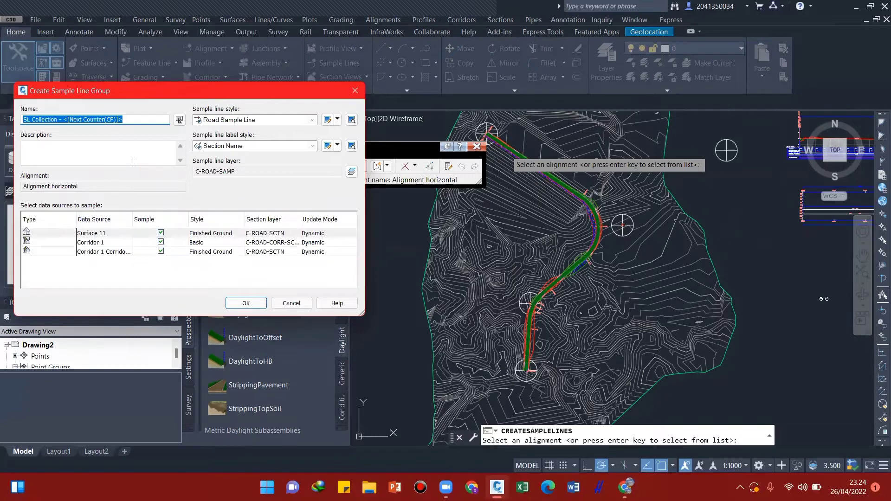
drag(137, 121, 59, 125)
text(1)
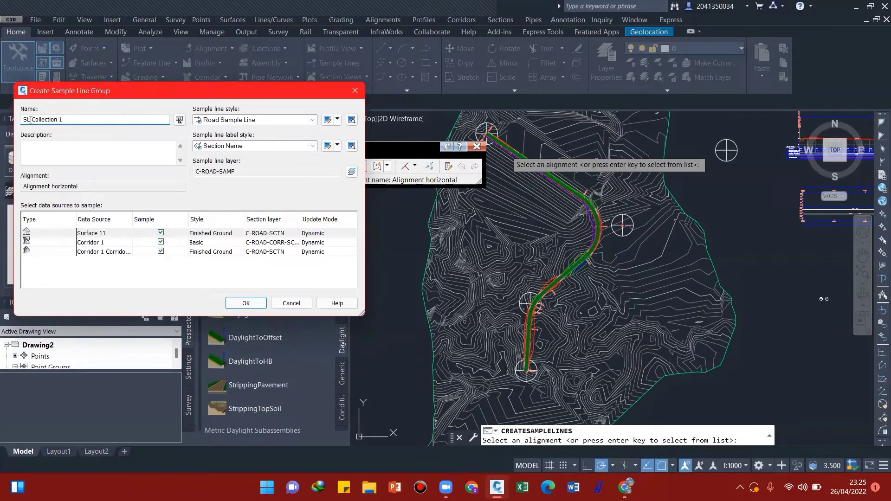
drag(31, 120, 20, 124)
key(BackSpace)
click(247, 304)
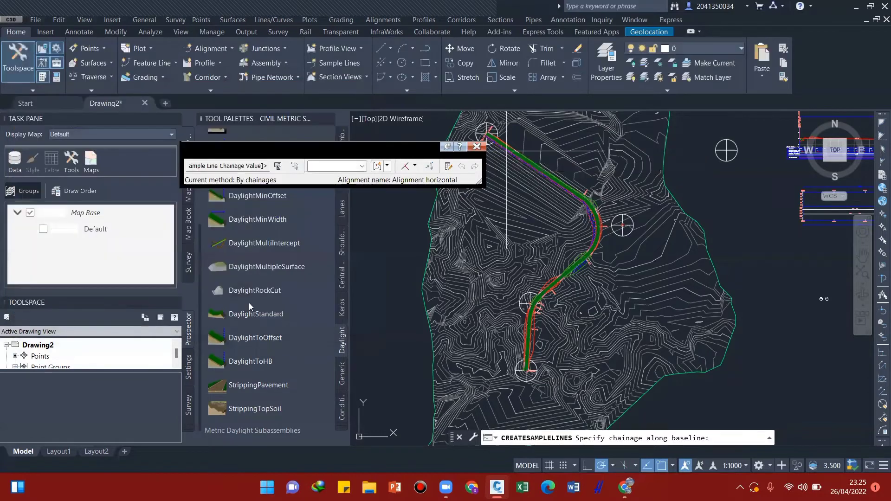
- Choose to create the sample lines by range of chainages and set both left and right swath widths to 25 m
click(415, 167)
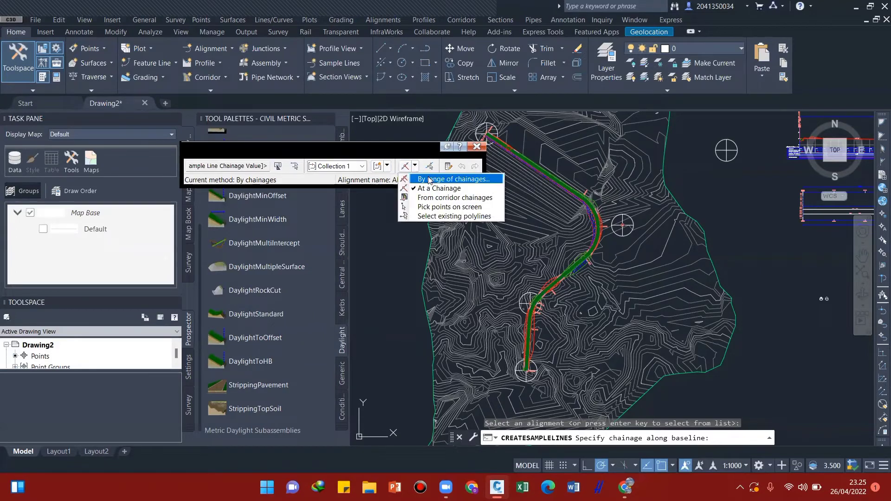
click(429, 180)
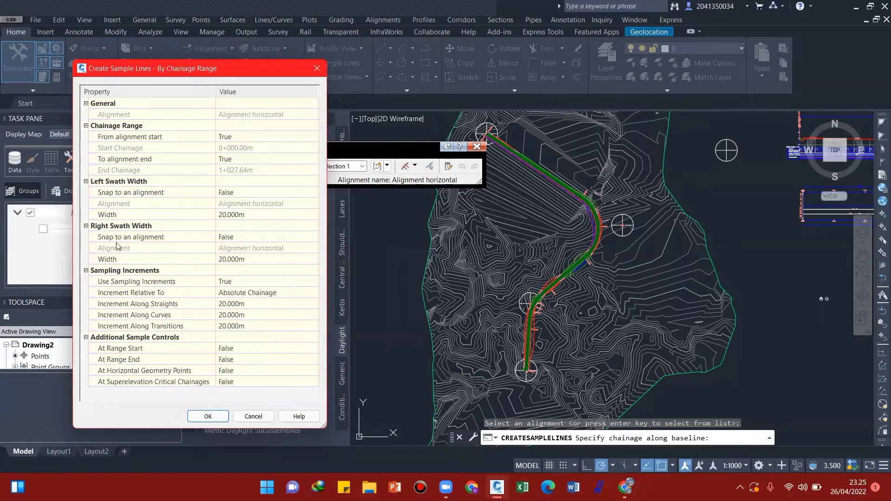
click(231, 214)
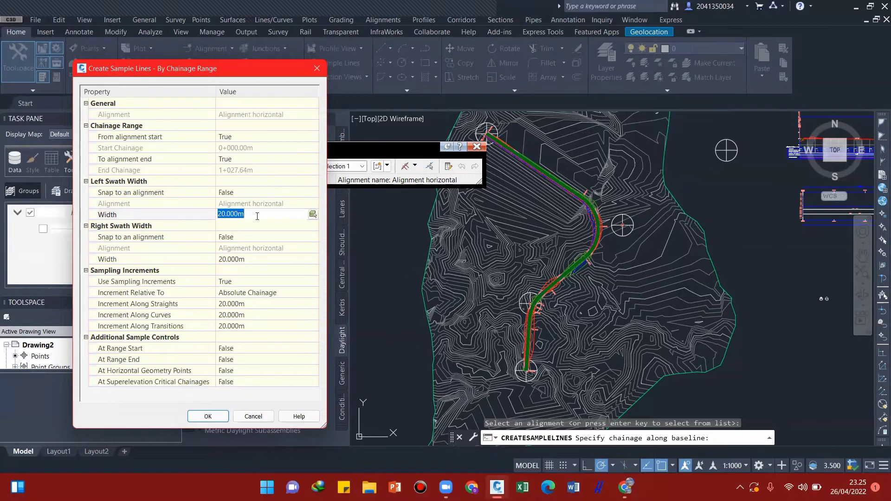
text(25)
click(242, 259)
text(2)
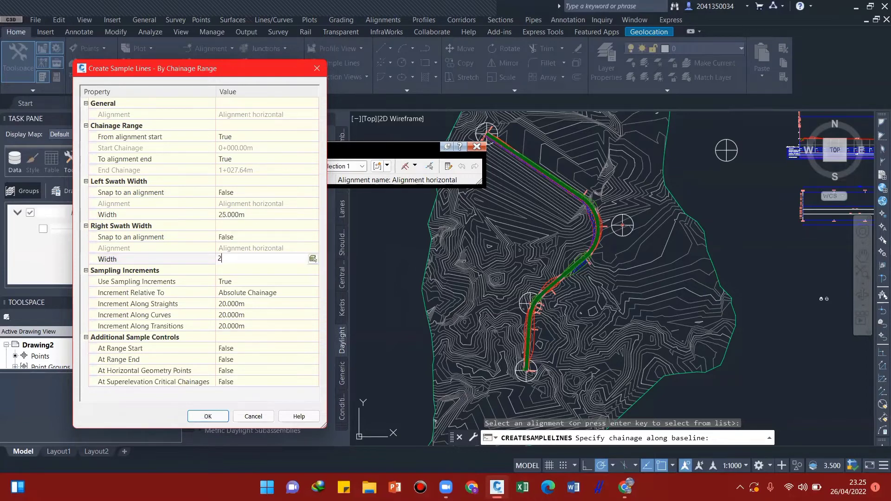
- Set the sampling increments along straights, curves and transitions to 50 m each
click(244, 303)
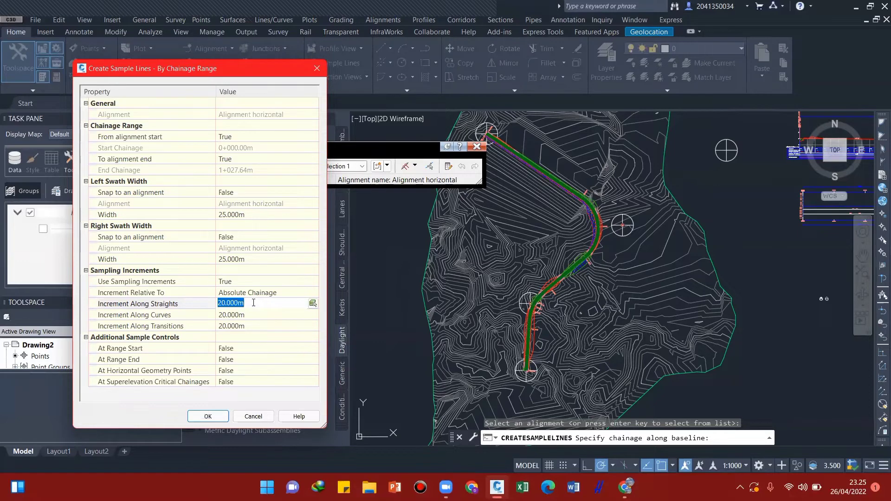
text(50)
click(257, 314)
text(50)
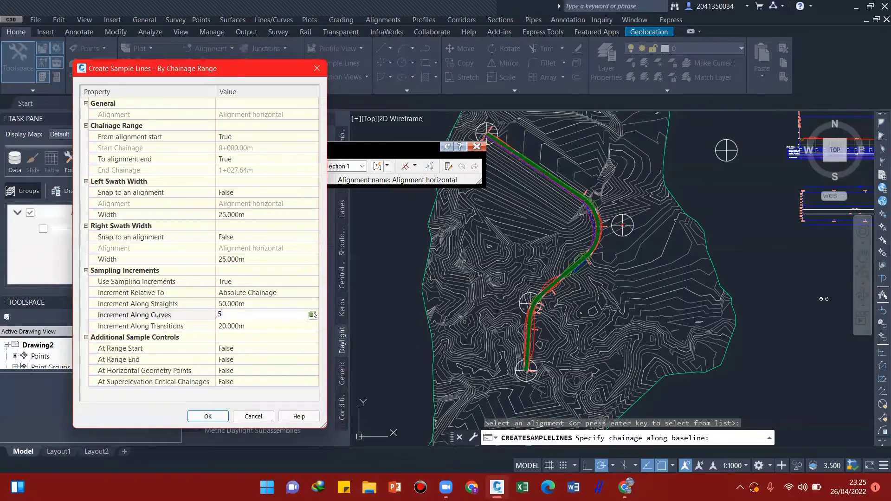
click(235, 327)
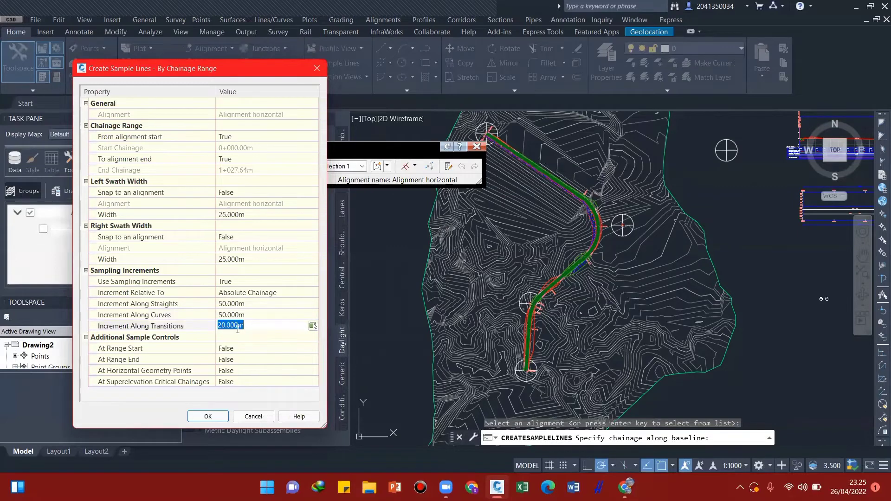
text(50)
- Enable additional sampling at the range start and the range end by setting both to True
click(239, 349)
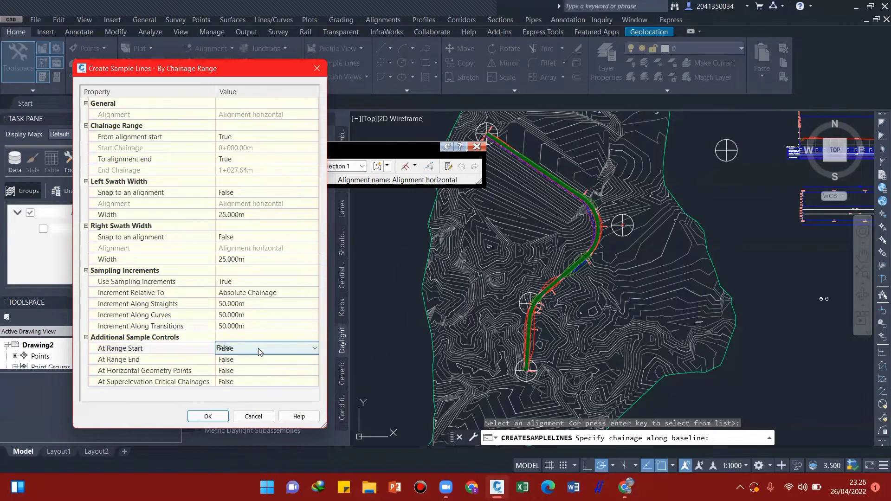
click(314, 353)
click(279, 360)
click(312, 361)
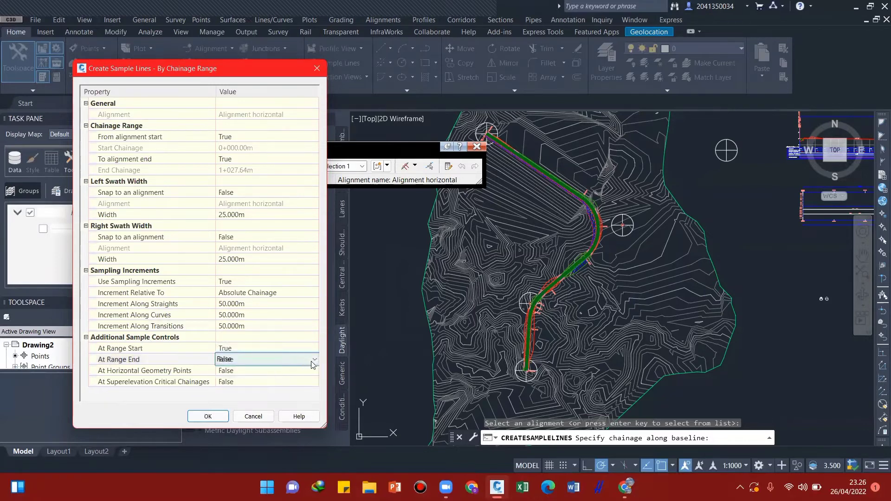
click(314, 360)
click(274, 382)
- Set sampling at horizontal geometry points and superelevation critical chainages to True and generate the sample lines
click(312, 371)
click(314, 370)
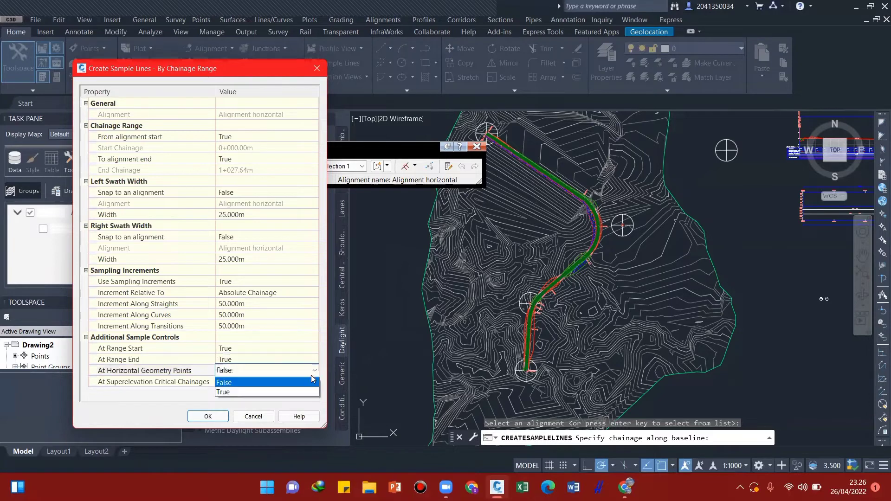
click(285, 391)
click(315, 381)
click(314, 381)
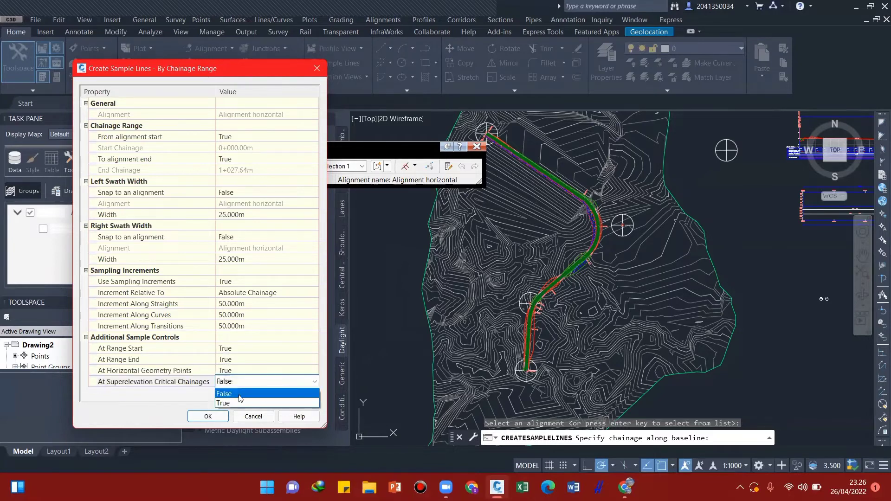
click(234, 402)
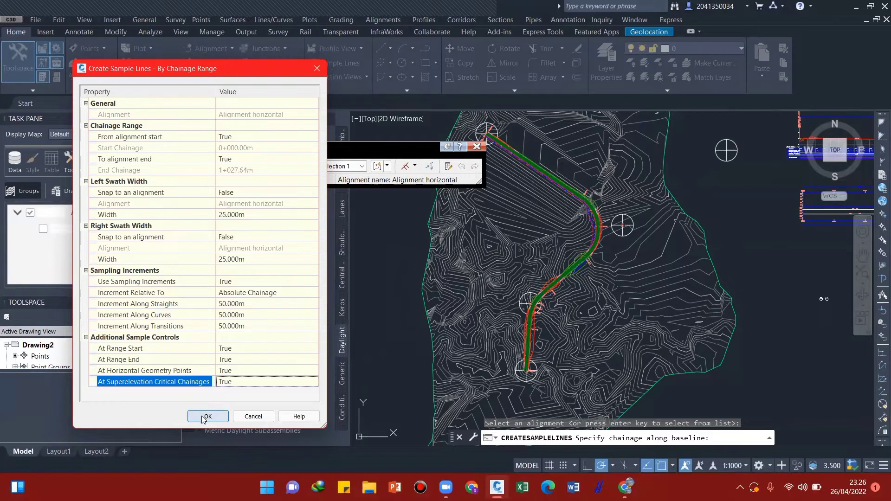
click(207, 417)
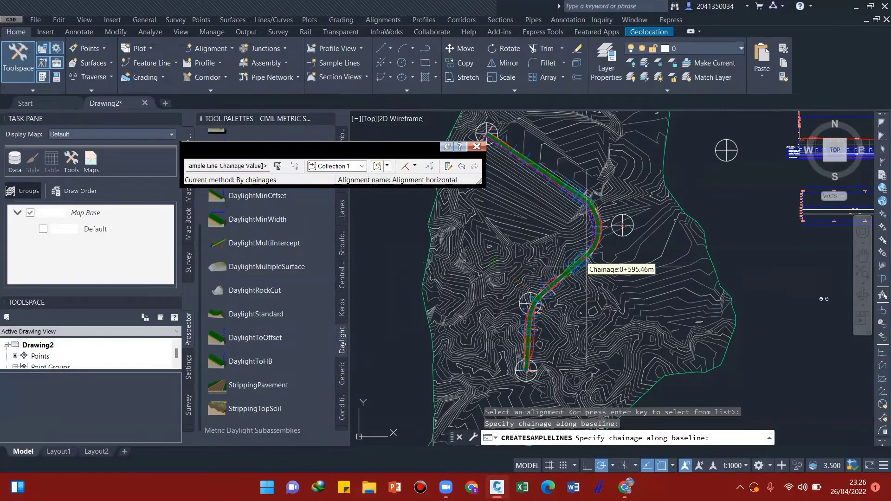
scroll(588, 292, up, 3)
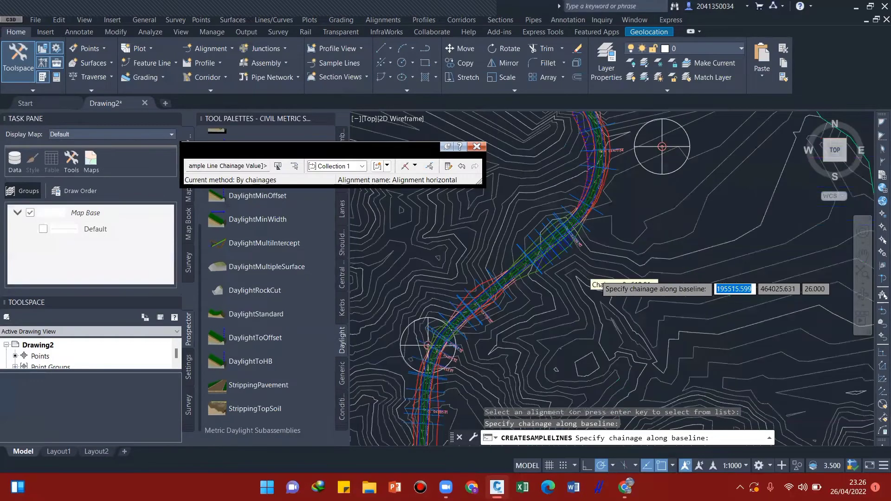
scroll(596, 271, up, 2)
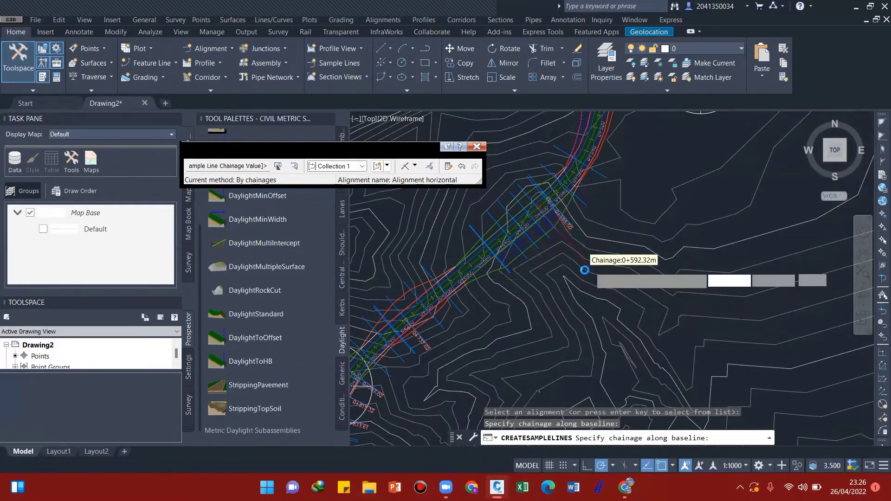
scroll(585, 270, down, 5)
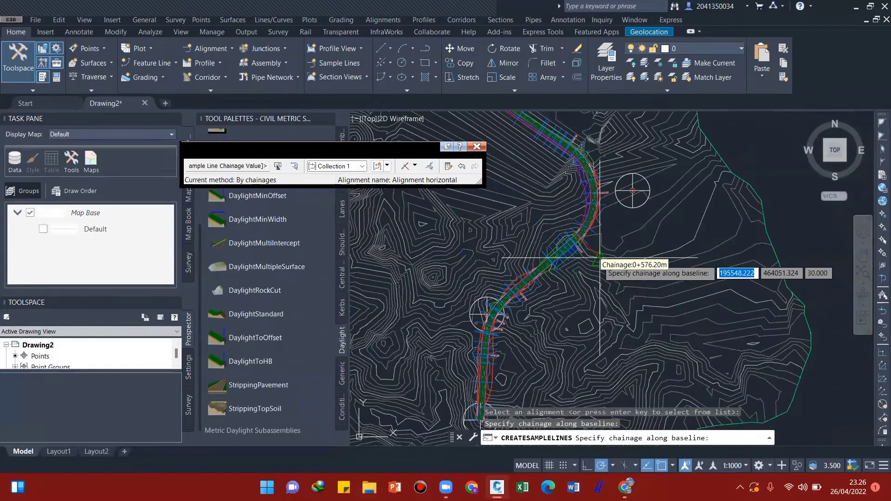
- End the sample line command and set the drawing's annotation scale to 1:500
scroll(588, 270, up, 2)
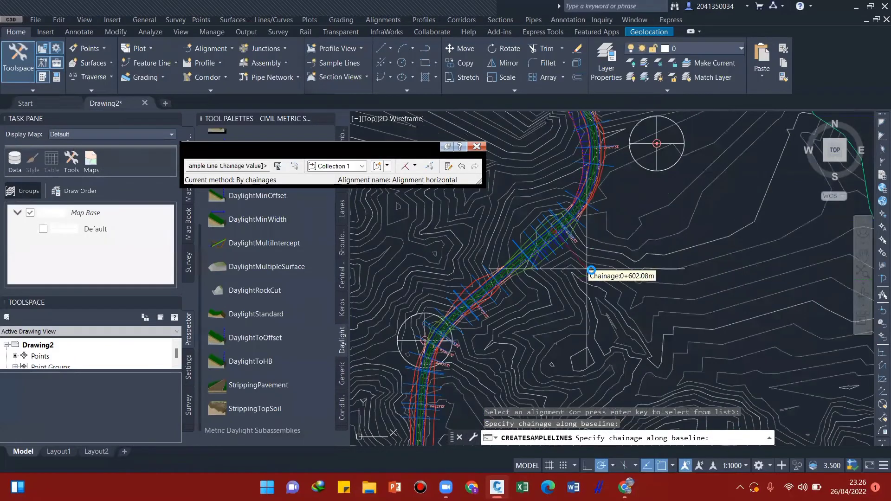
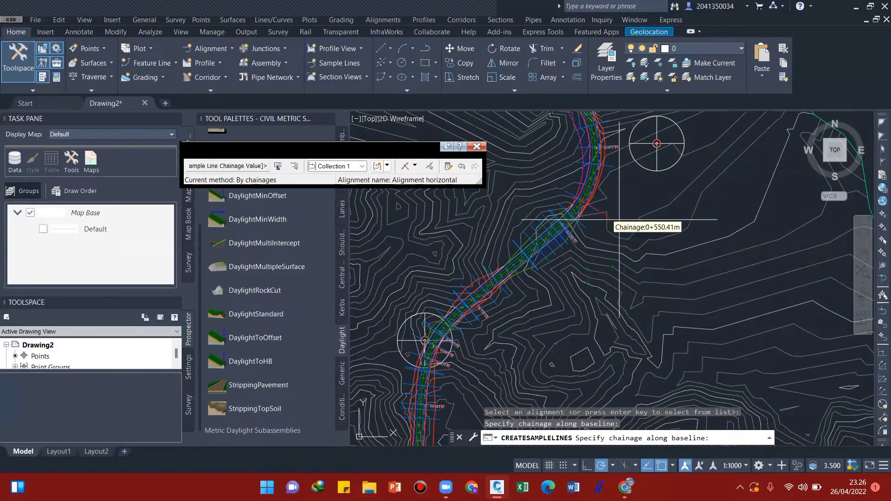
key(Escape)
scroll(619, 219, down, 4)
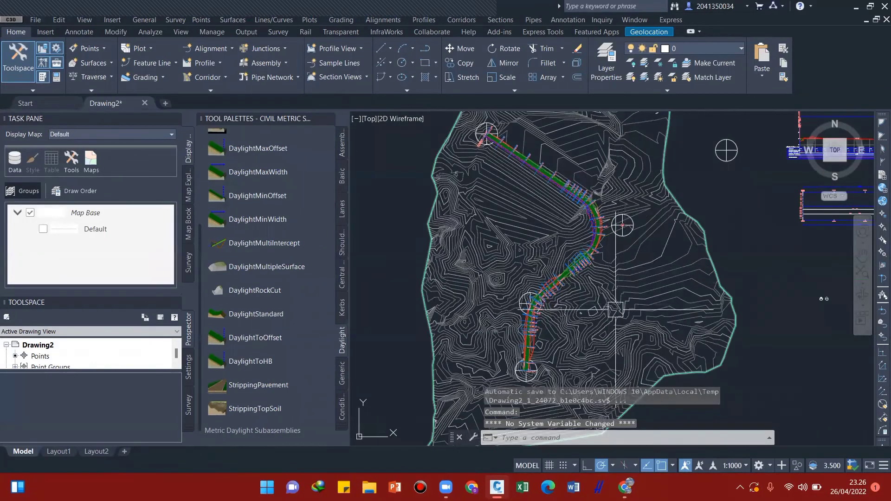
click(738, 467)
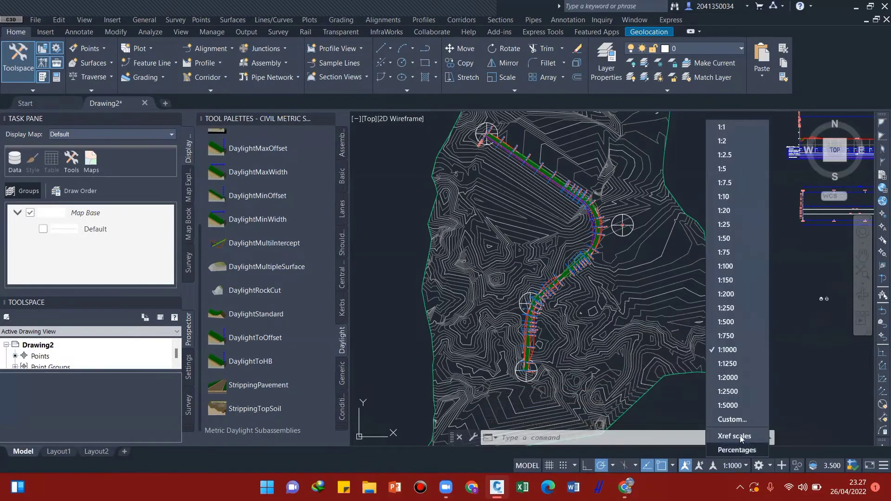
click(734, 323)
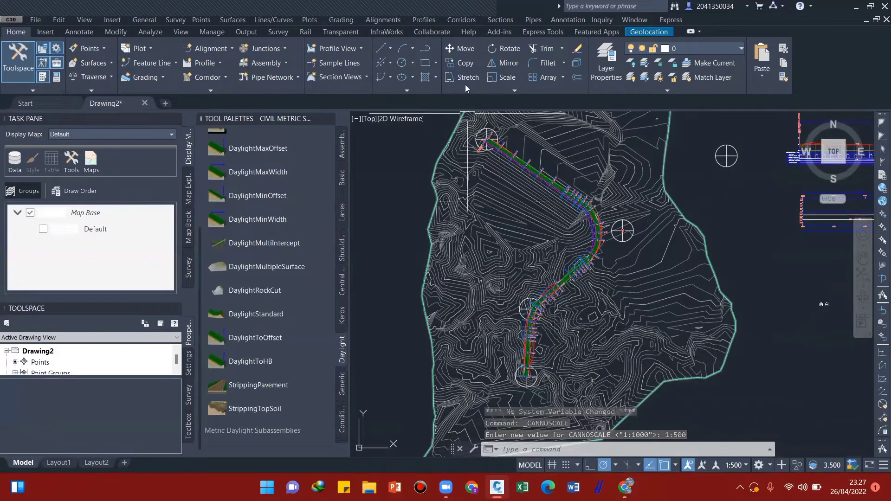
- Start creating multiple section views for the horizontal alignment and name the section view Section 1
click(499, 20)
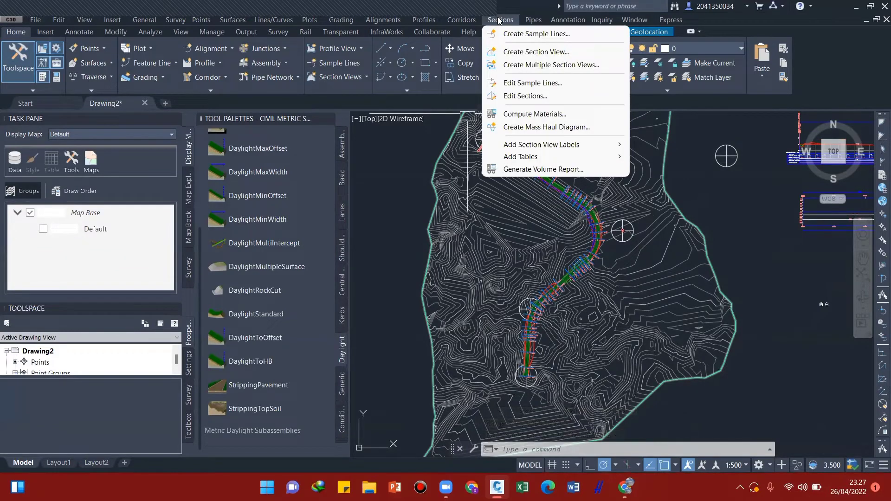
click(526, 66)
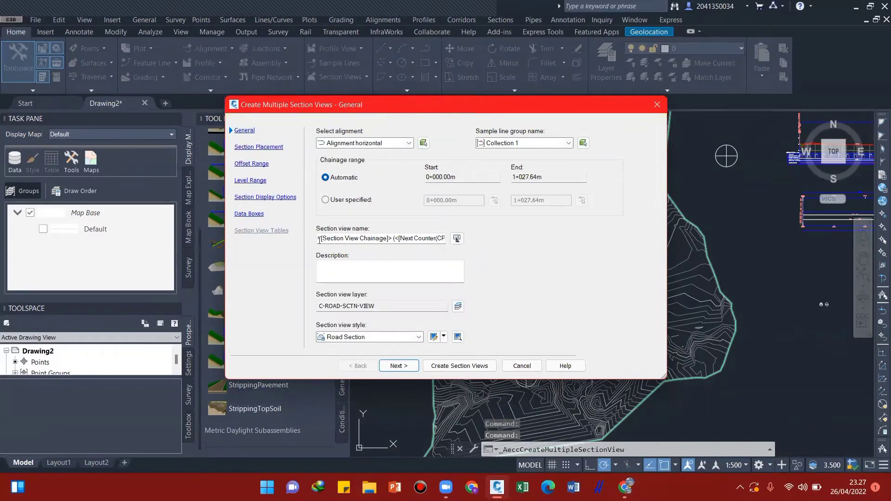
drag(320, 240, 313, 241)
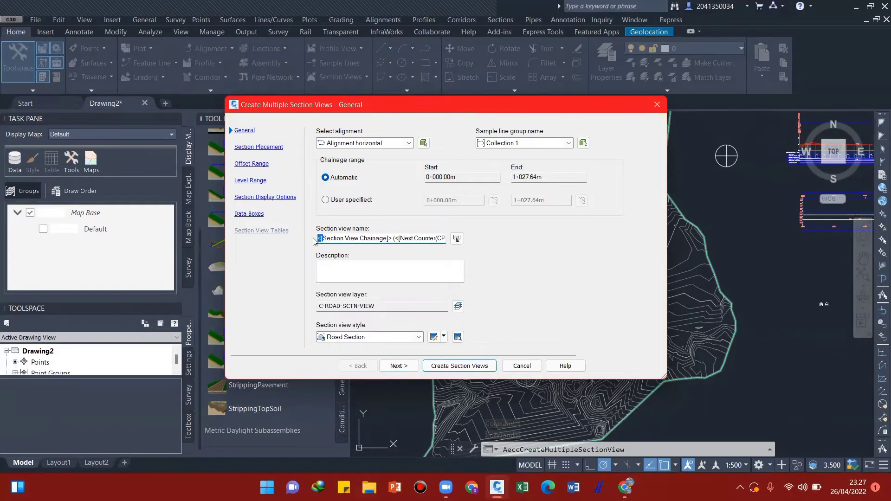
key(BackSpace)
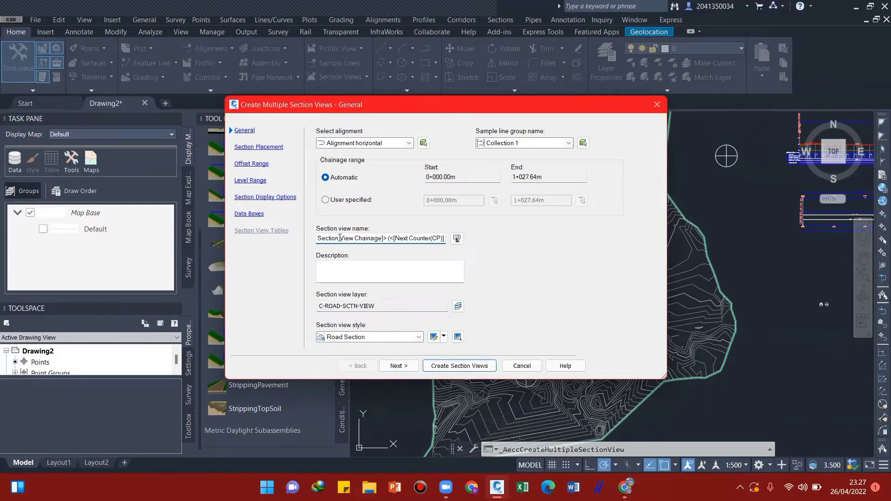
drag(341, 238, 456, 240)
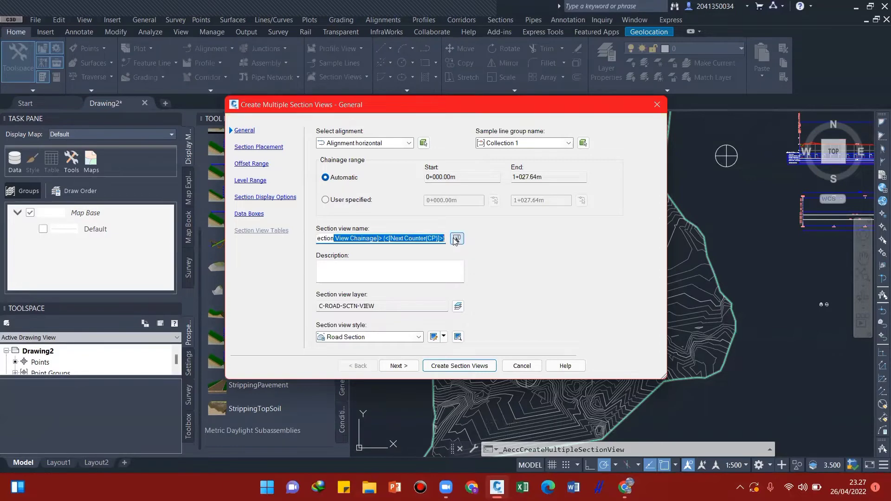
text(1)
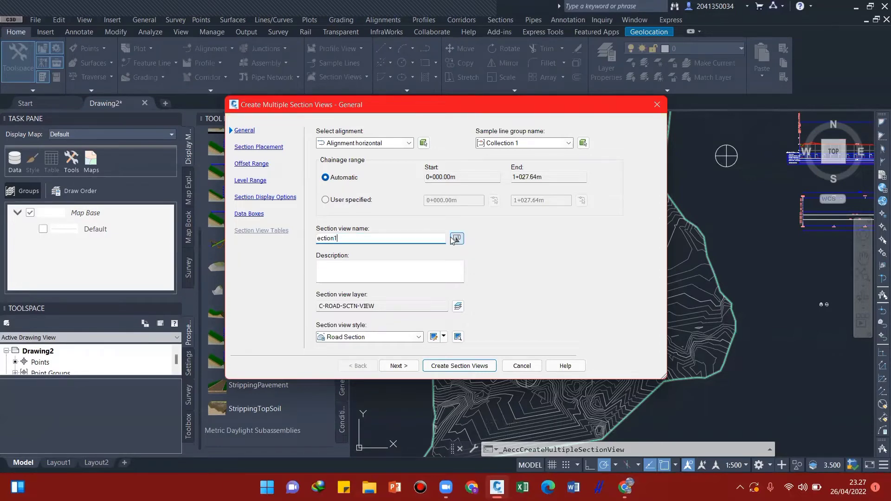
click(335, 239)
- Set the section view style to Land Desktop Sections and proceed to the section placement settings
click(382, 336)
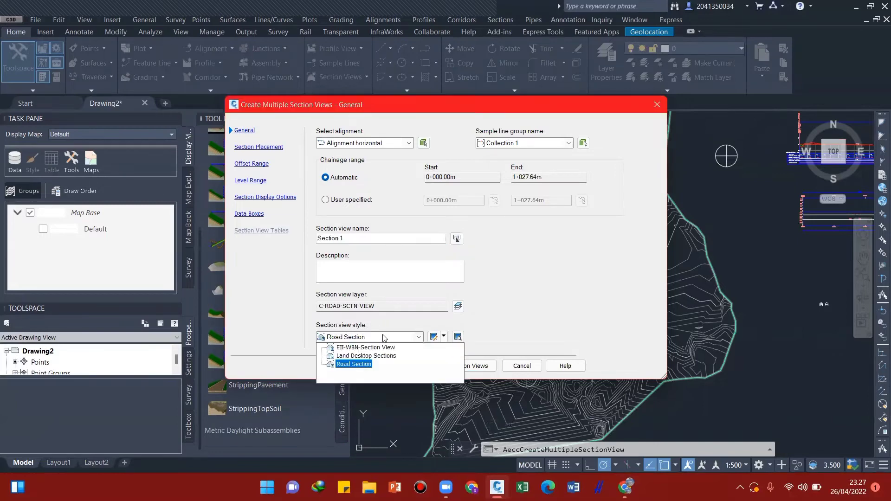
click(372, 357)
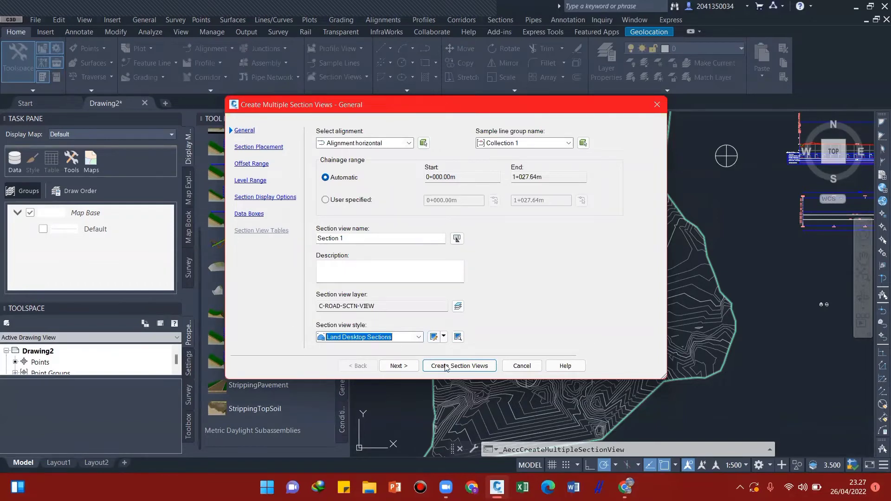
click(407, 366)
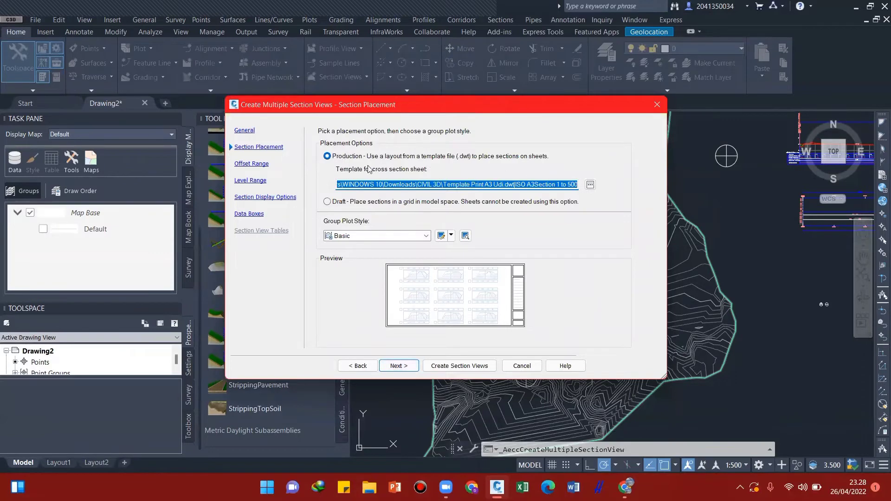
- Choose Template Print A3 Udi.dwt from the CIVIL 3D downloads folder as sheet template, with the ISO A3Section 1 to 500 layout
click(590, 185)
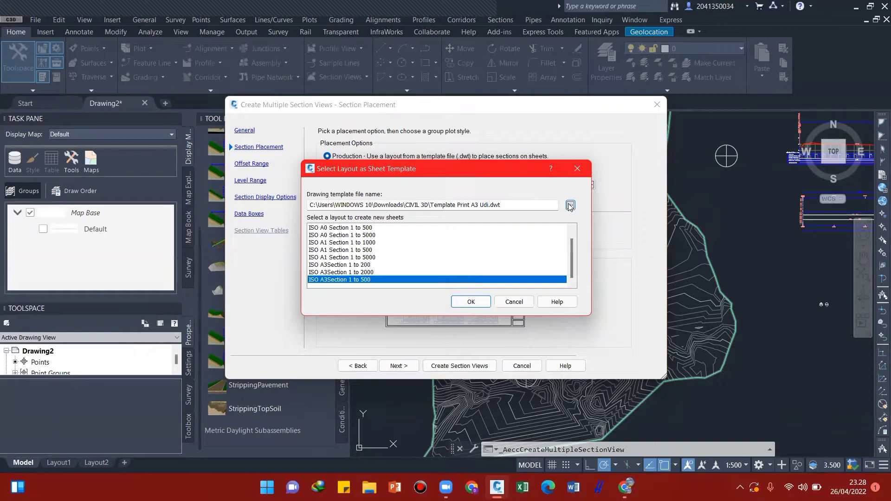
click(570, 206)
click(380, 120)
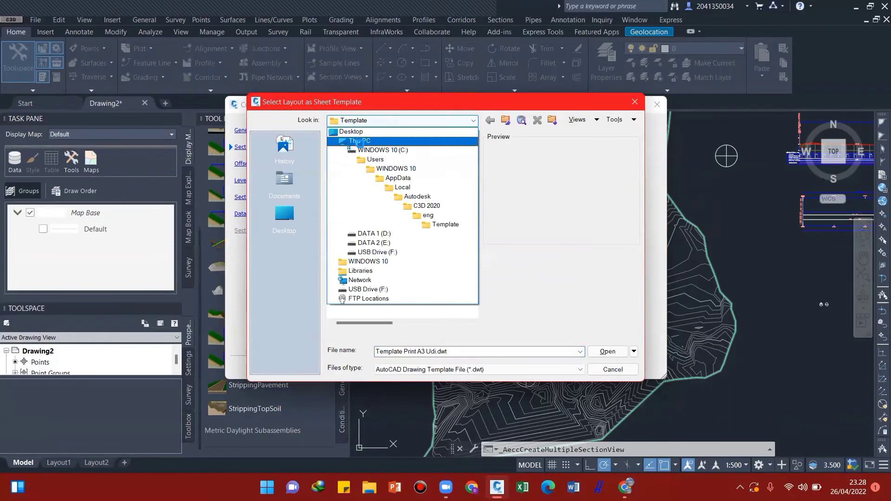
click(360, 142)
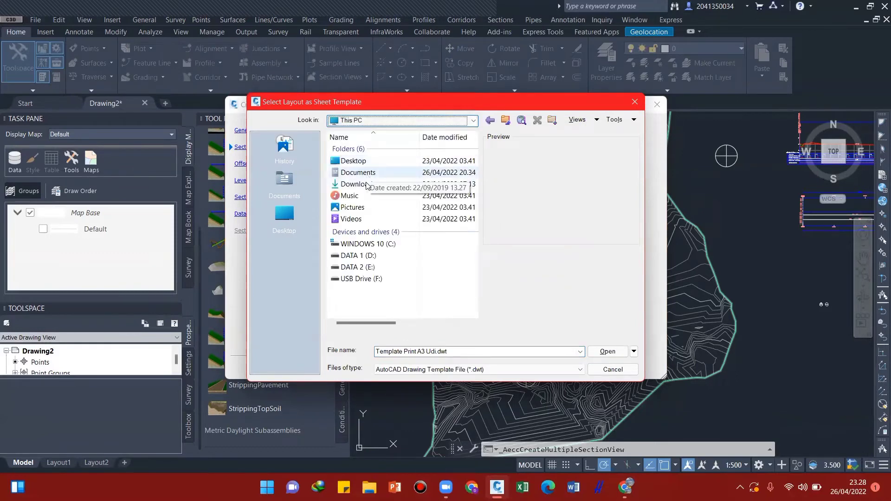
double_click(368, 186)
double_click(358, 159)
click(371, 150)
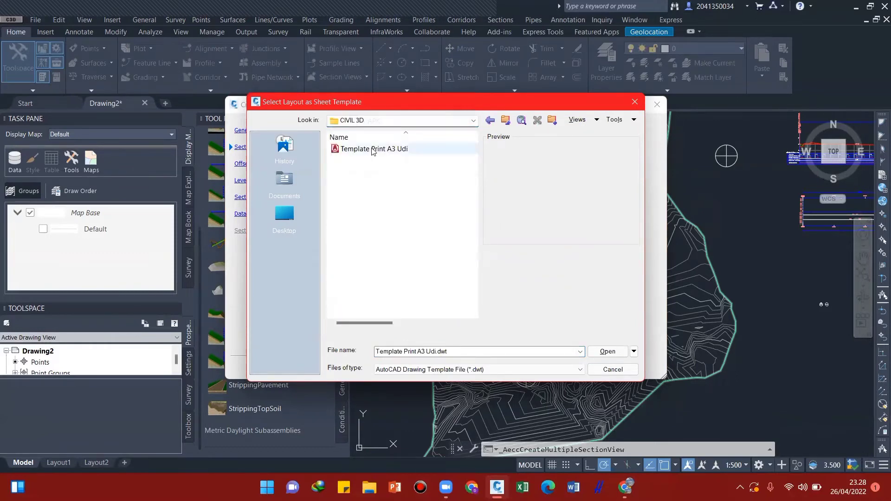
click(605, 352)
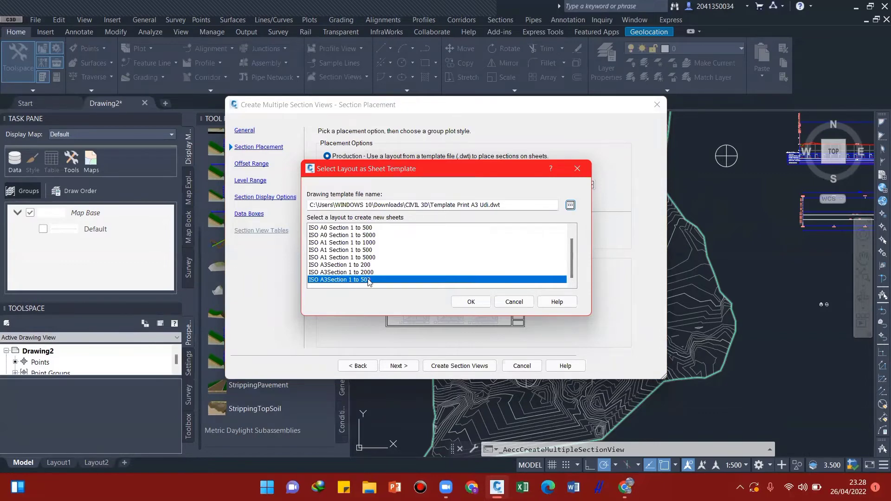
click(479, 305)
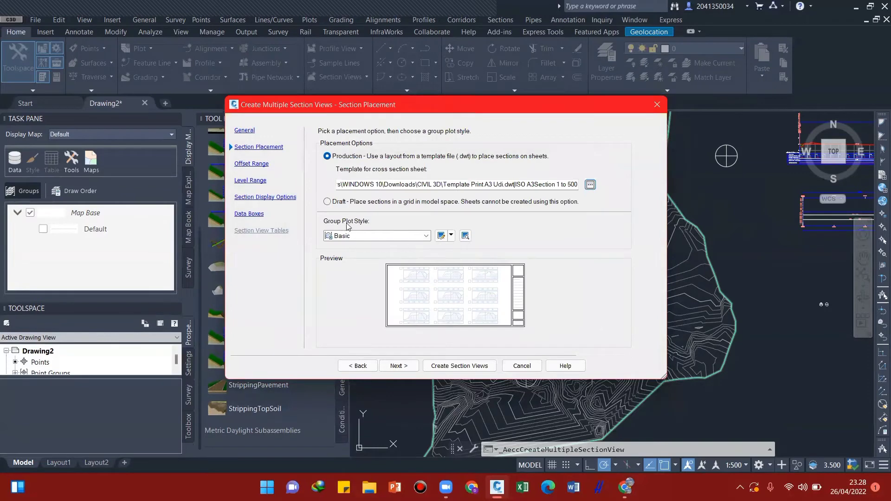
- Set the group plot style to EII-WBN-Plot All and accept the automatic offset and level ranges and default section display options
click(396, 240)
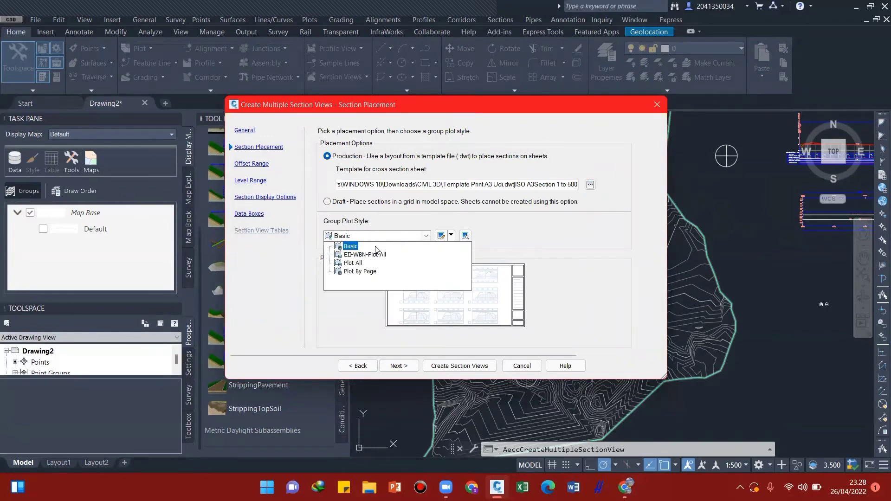
click(371, 255)
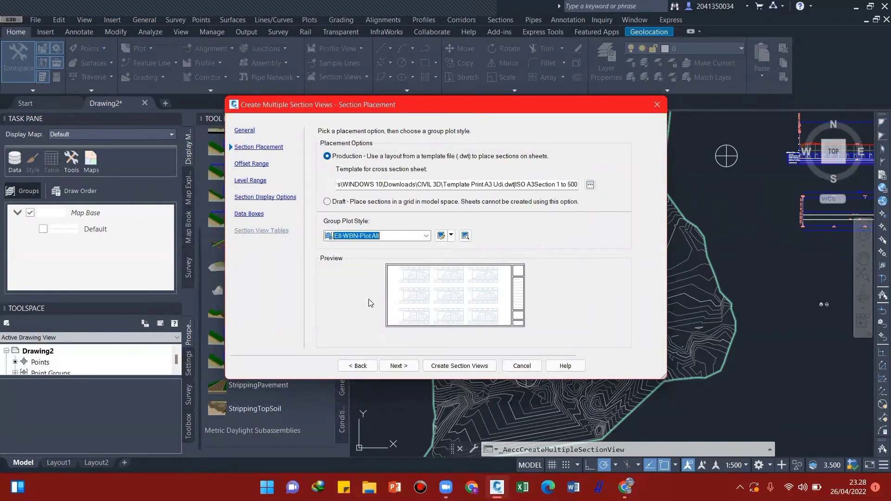
click(402, 368)
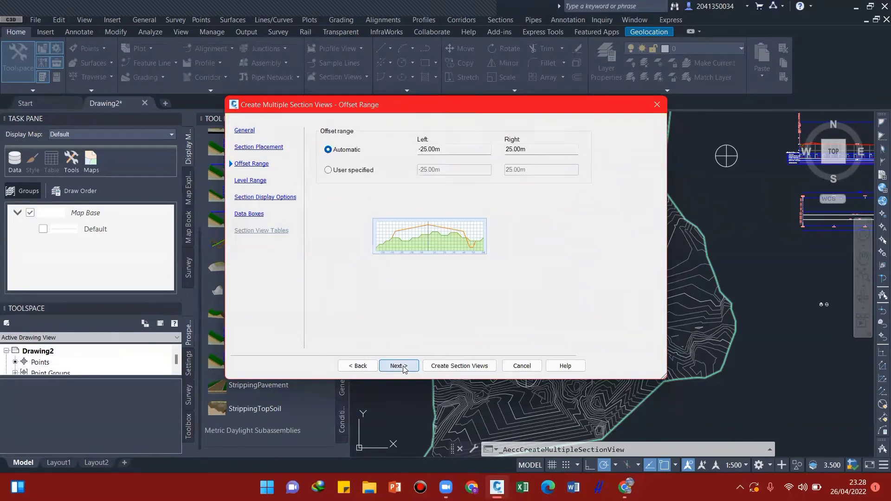
click(405, 366)
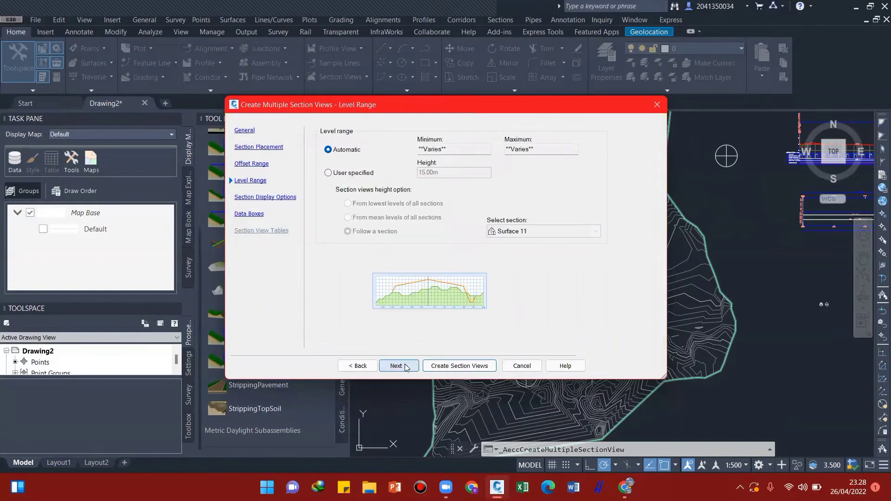
click(405, 367)
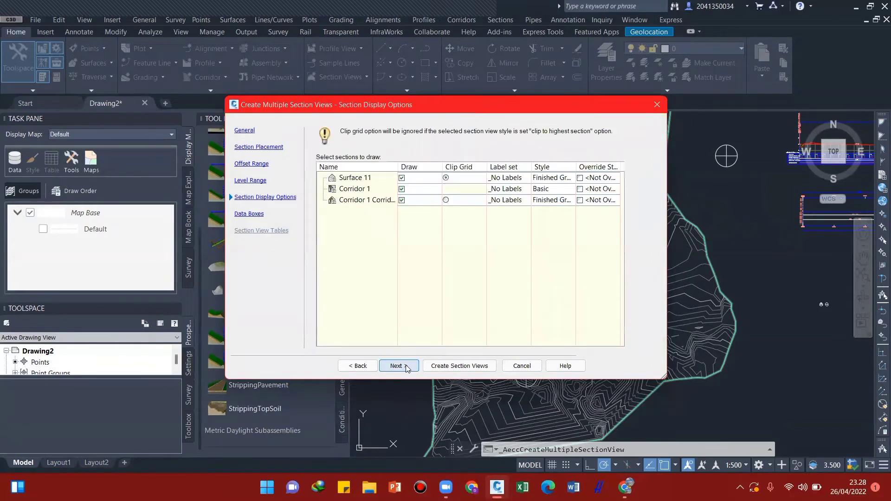
click(406, 366)
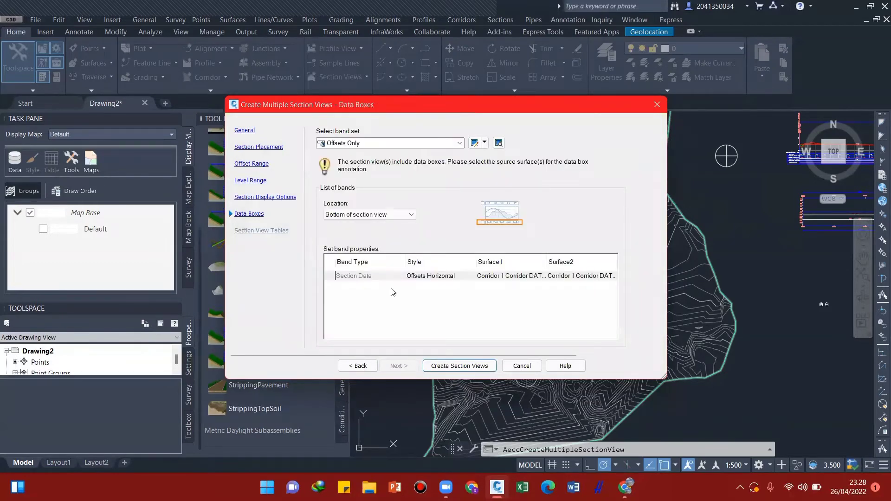
- Choose the LDT Sections band set and keep the bands located at the bottom of the section view
click(417, 144)
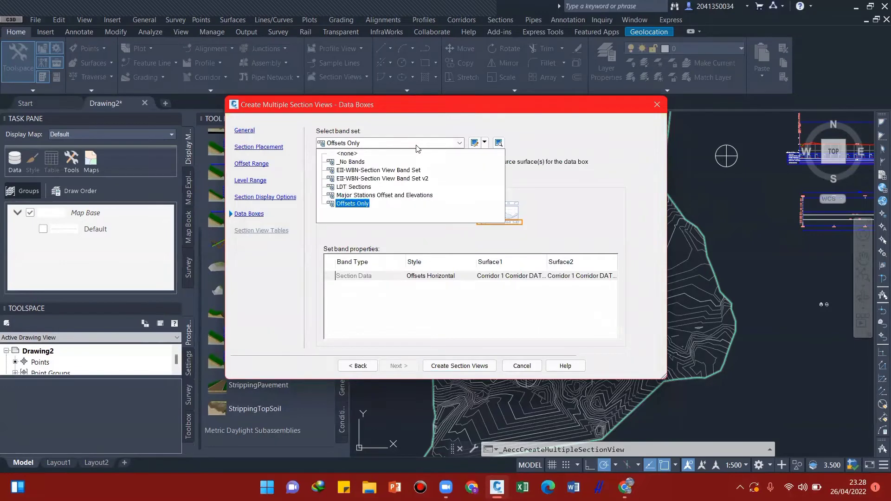
click(368, 188)
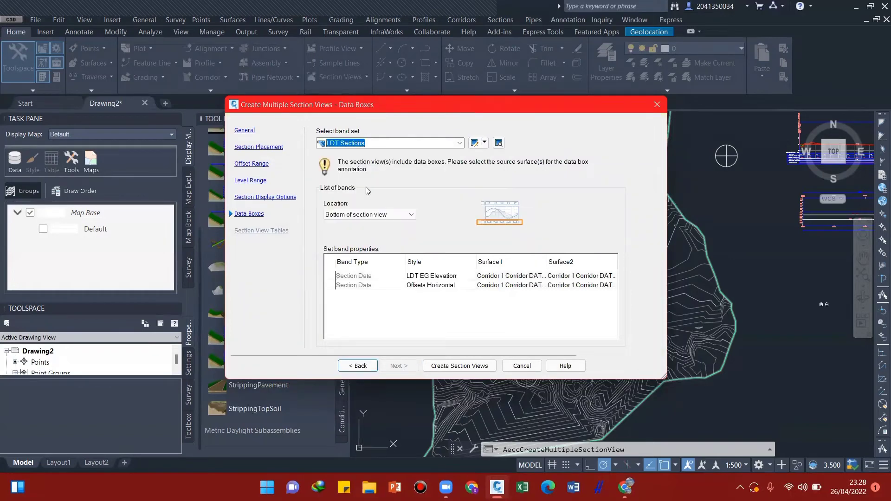
click(358, 215)
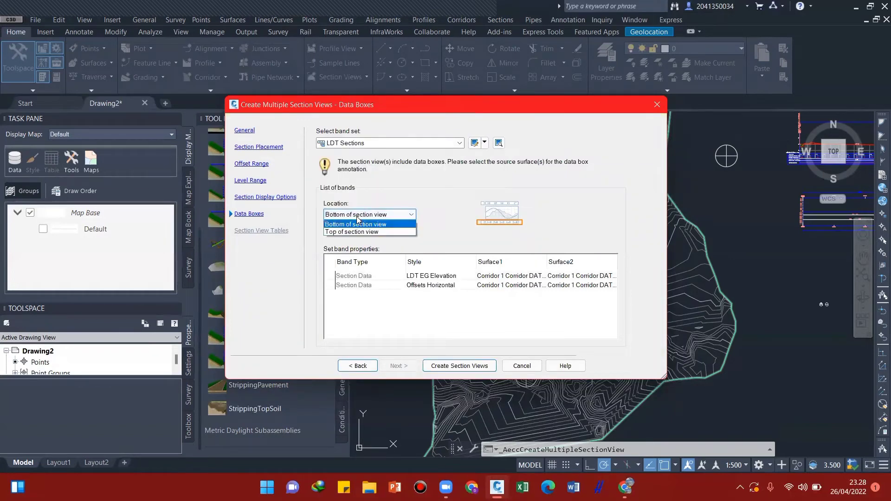
click(357, 225)
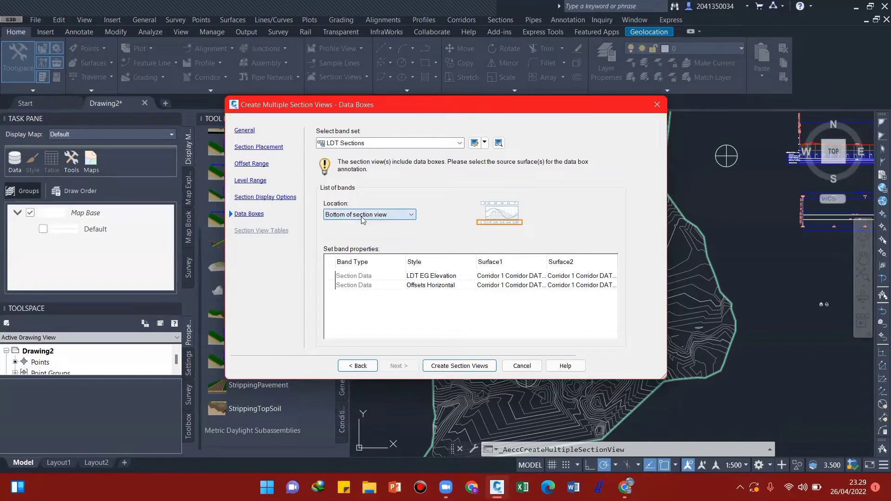
- Create the section views and place their origin in the empty area below the profile and superelevation views
click(444, 367)
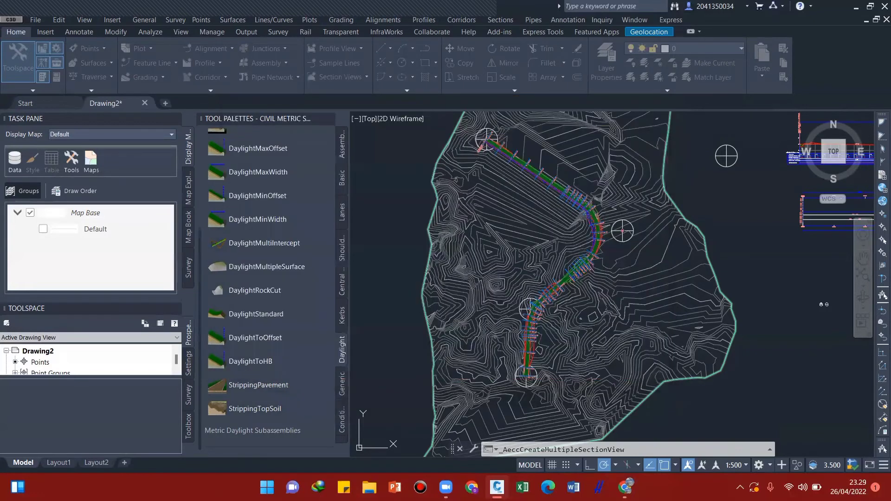
scroll(590, 344, down, 5)
scroll(571, 339, up, 4)
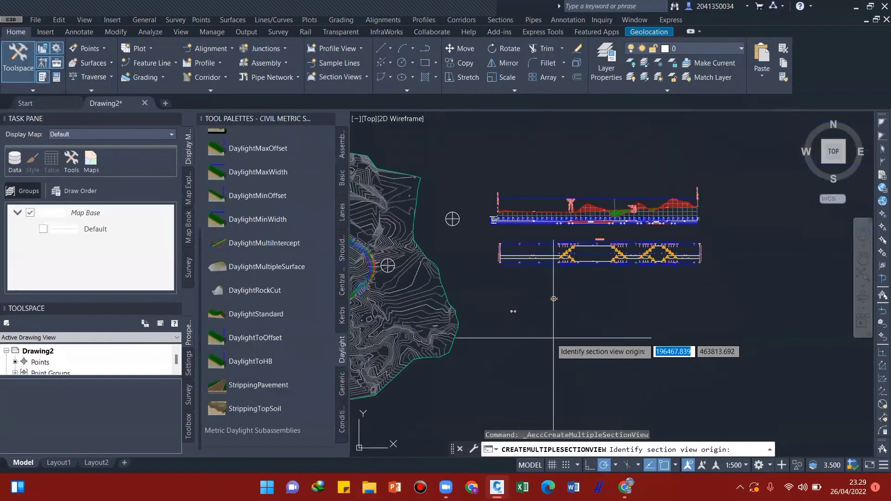
click(506, 340)
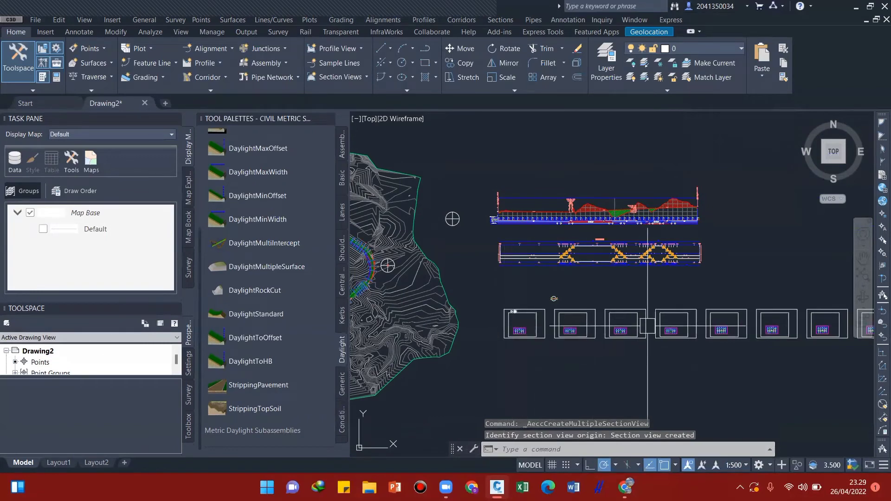
middle_drag(643, 326, 510, 337)
scroll(516, 335, down, 2)
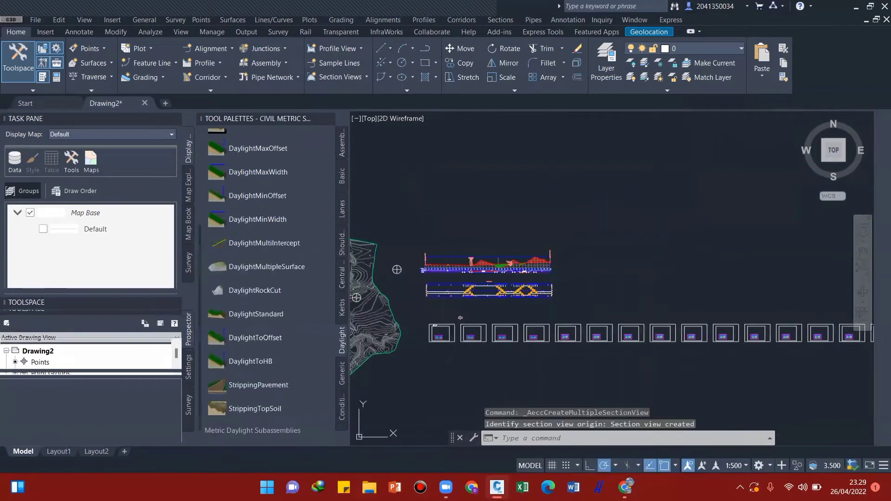
middle_drag(460, 317, 529, 312)
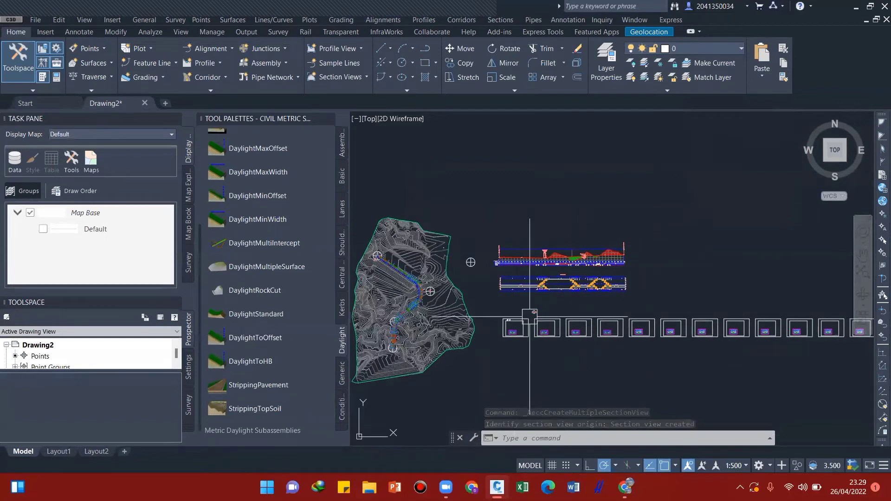
- Move the two small circular markers from the first section sheet's upper edge straight up into the empty space above it
scroll(529, 317, up, 5)
middle_drag(545, 372, 530, 340)
scroll(482, 308, up, 3)
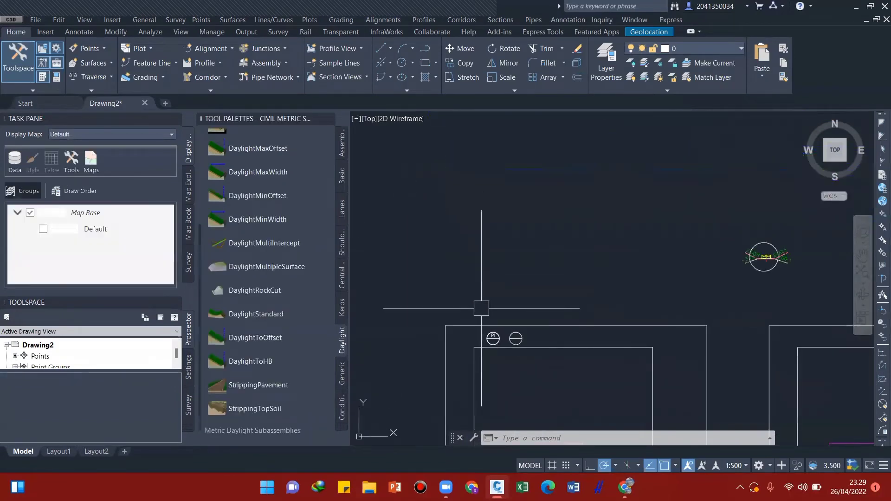
click(461, 294)
click(551, 355)
text(M)
key(Return)
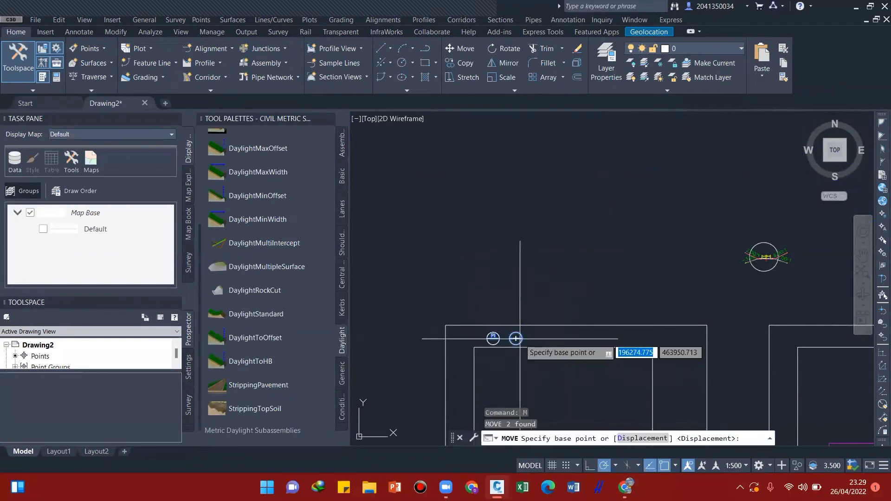
click(516, 339)
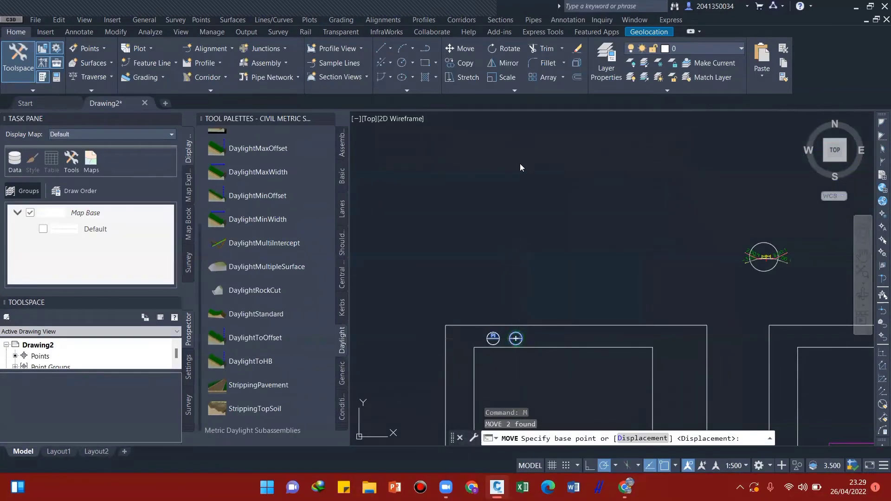
click(516, 188)
scroll(539, 232, down, 5)
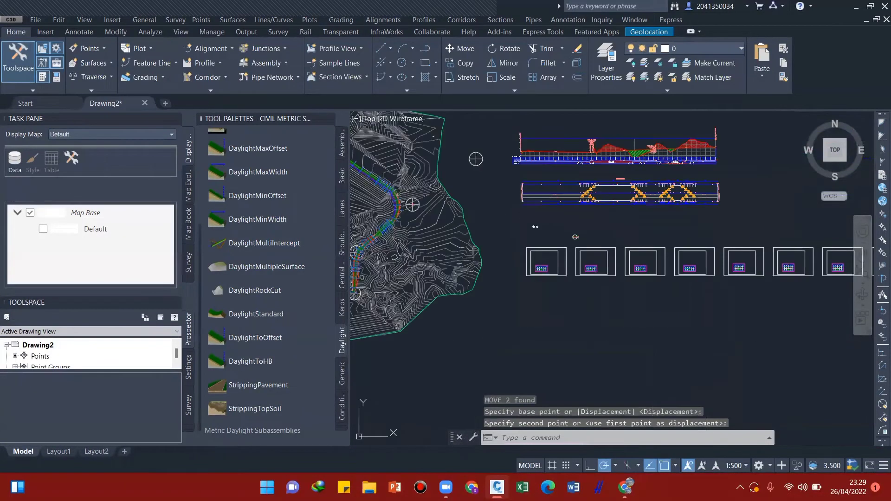
- Close the Civil Metric subassembly tool palettes to enlarge the drawing area
scroll(599, 283, down, 3)
mouse_move(568, 287)
middle_down()
mouse_move(521, 287)
mouse_move(621, 287)
mouse_move(557, 282)
middle_up()
scroll(568, 286, down, 3)
scroll(510, 287, up, 2)
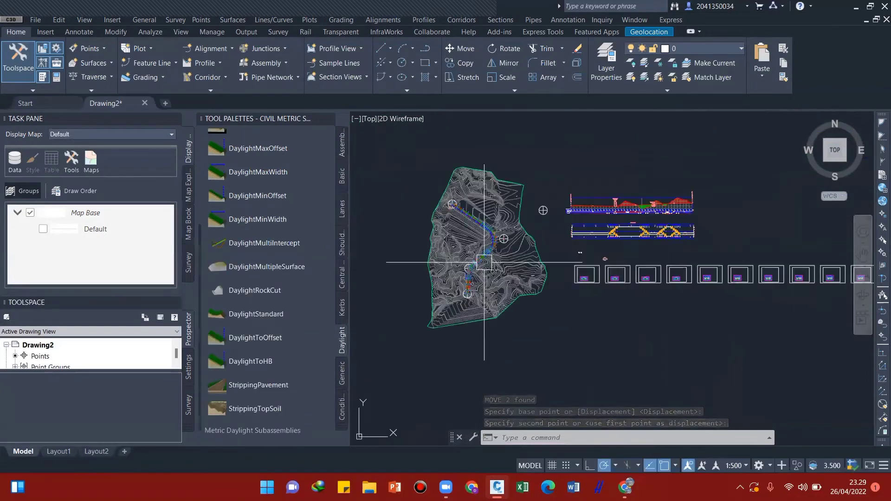
key(Escape)
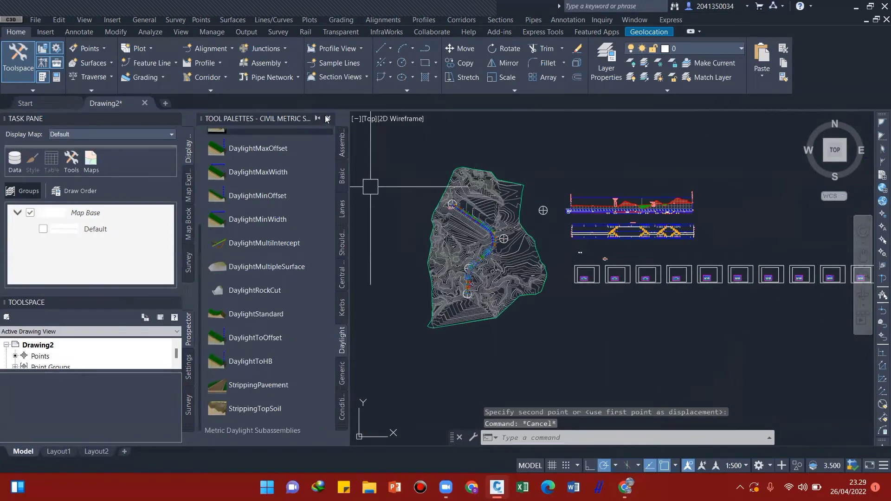
click(328, 118)
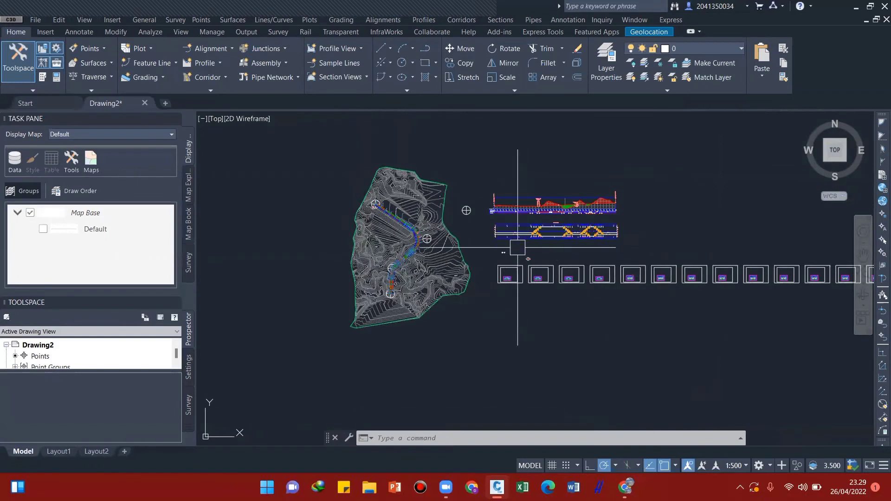
- Start Compute Materials for Alignment horizontal and its sample line group Collection 1
scroll(504, 279, down, 3)
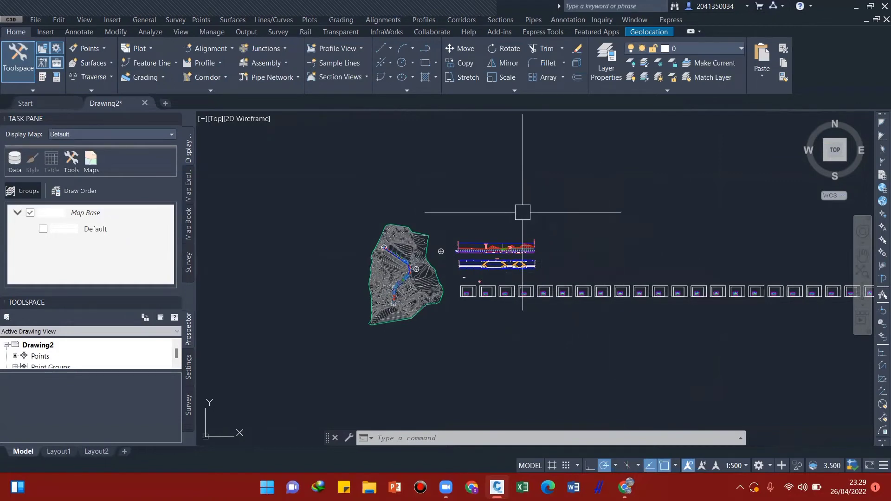
middle_drag(536, 208, 513, 212)
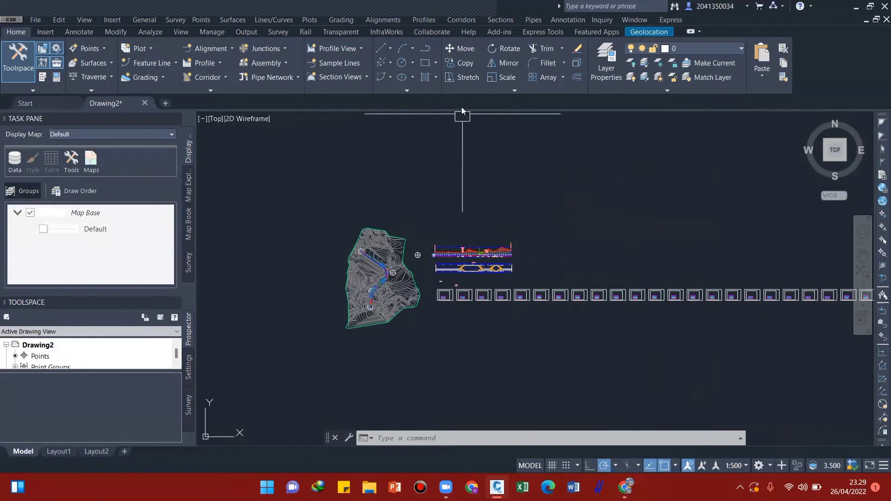
click(500, 20)
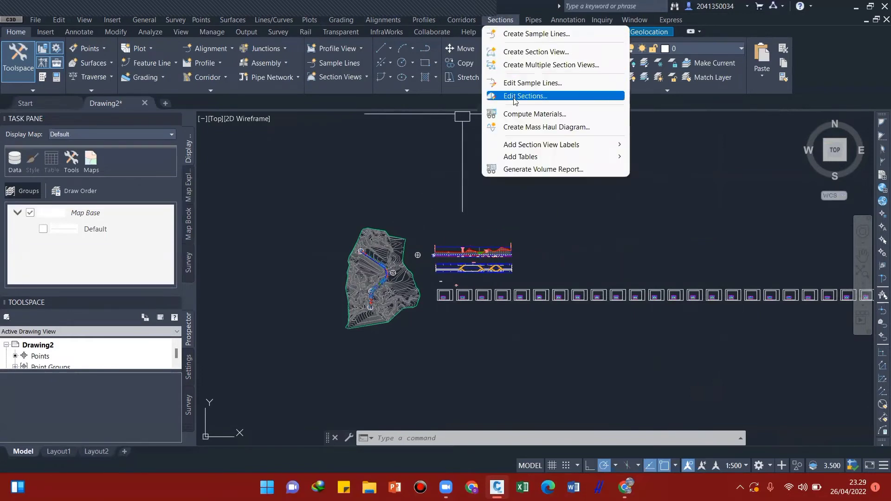
click(525, 114)
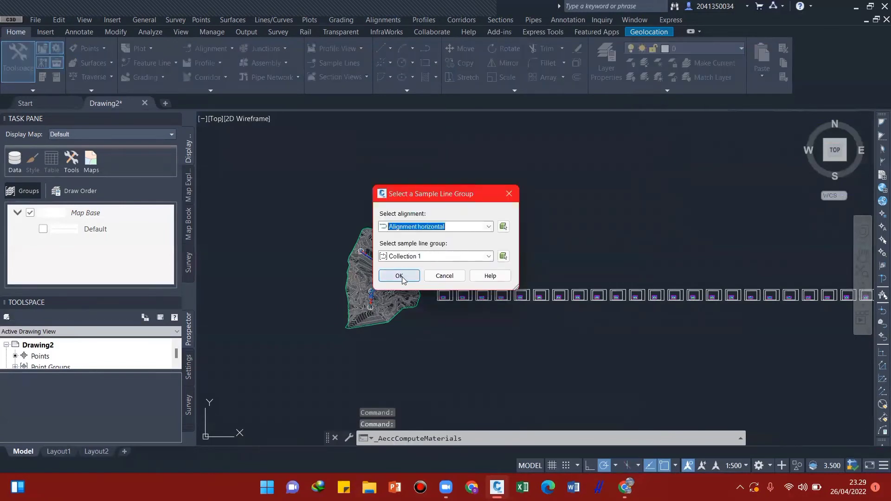
click(399, 276)
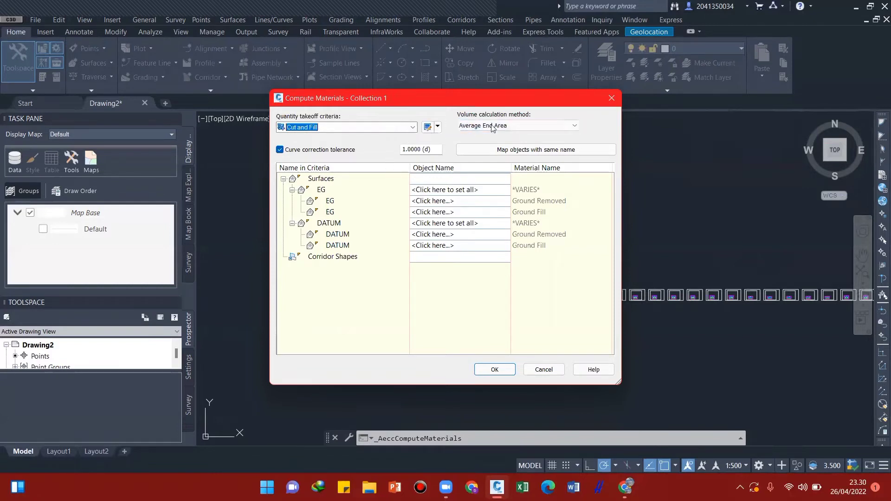
- Assign Surface 11 to all EG entries and Corridor 1 Corridor DATUM to all DATUM entries, and compute the Cut and Fill materials
click(434, 191)
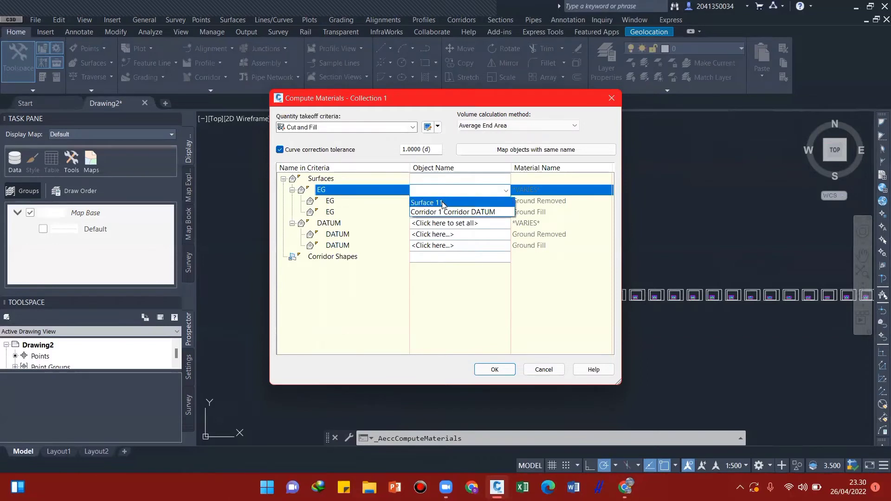
click(442, 205)
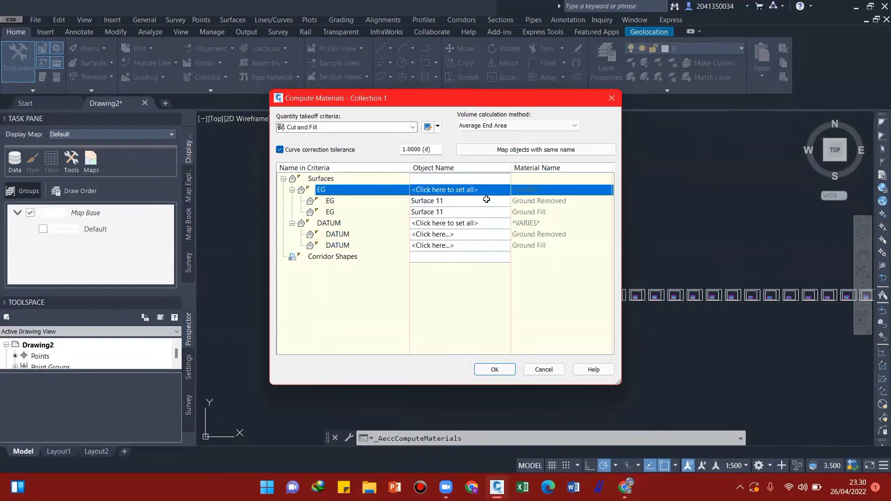
click(460, 223)
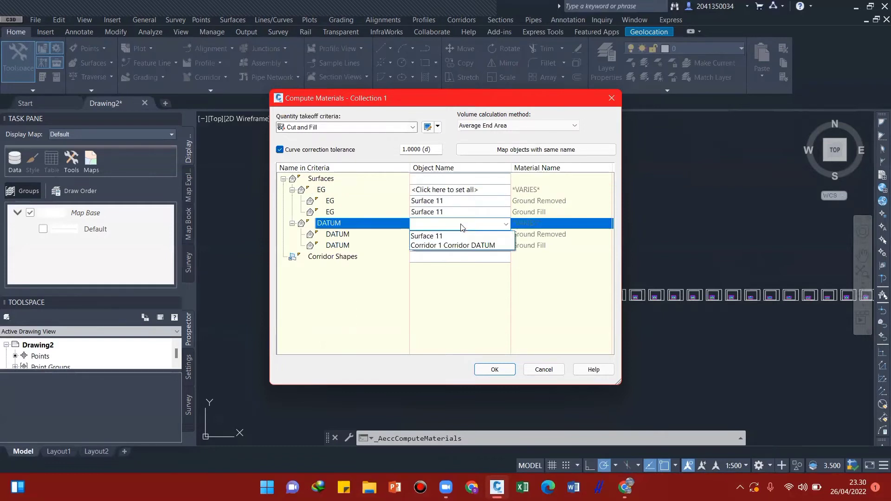
click(445, 246)
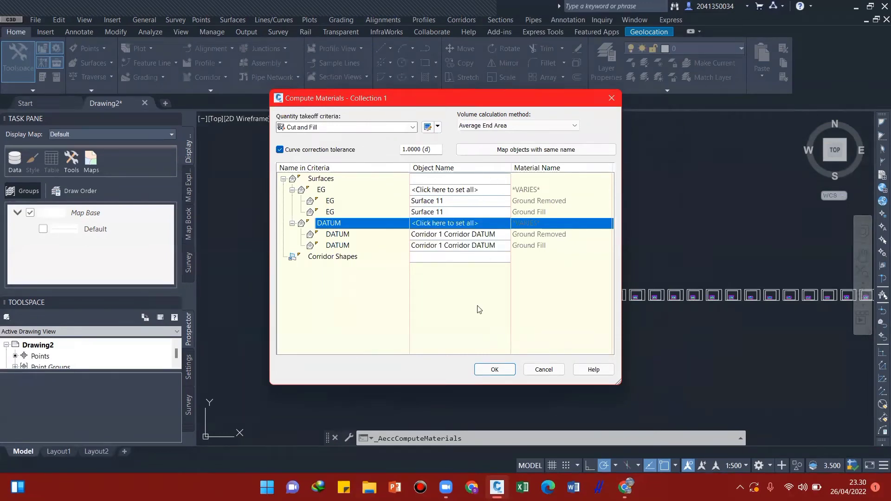
click(495, 370)
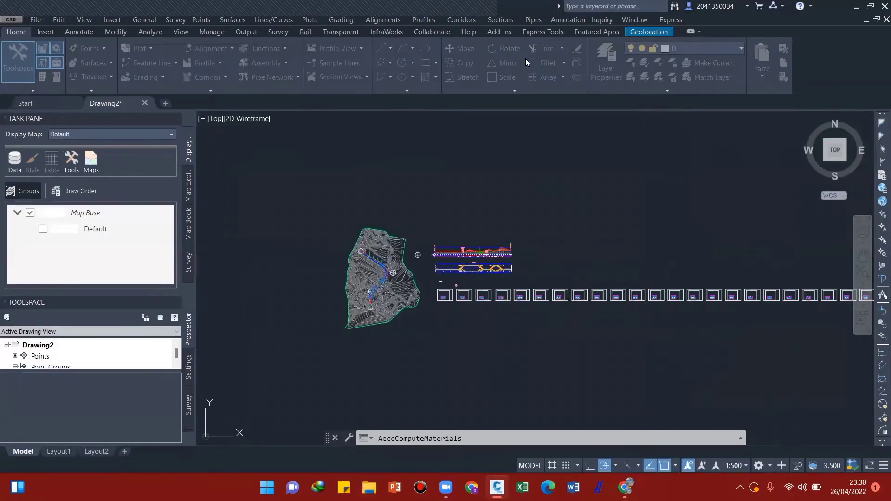
- Add a Cut and Fill total volume table for Material List - (1), with a maximum of 200 rows per table, below the first section sheet
click(500, 20)
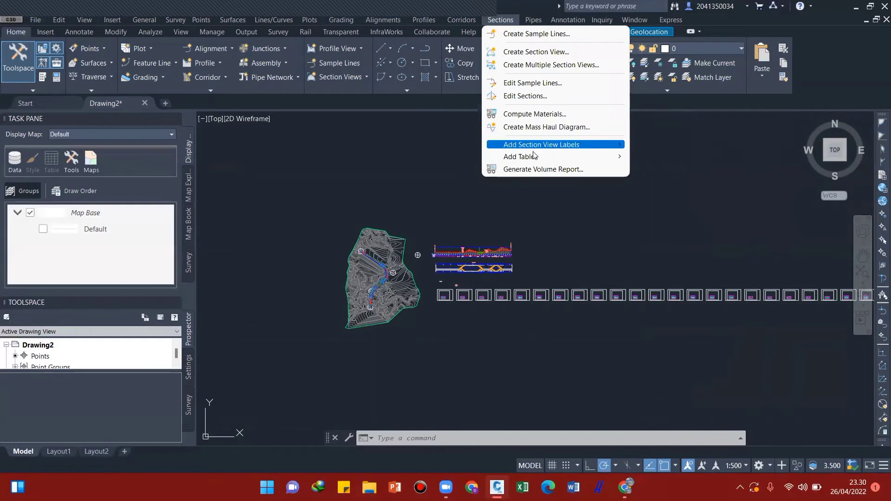
mouse_move(533, 156)
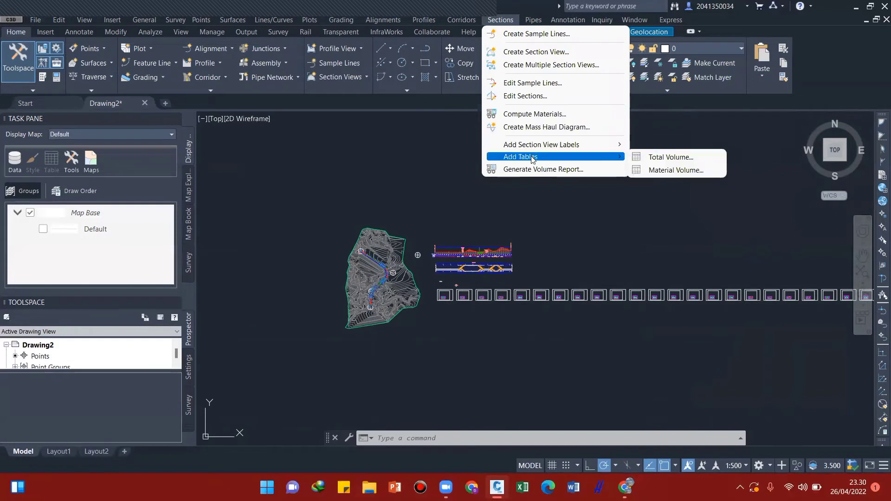
click(637, 156)
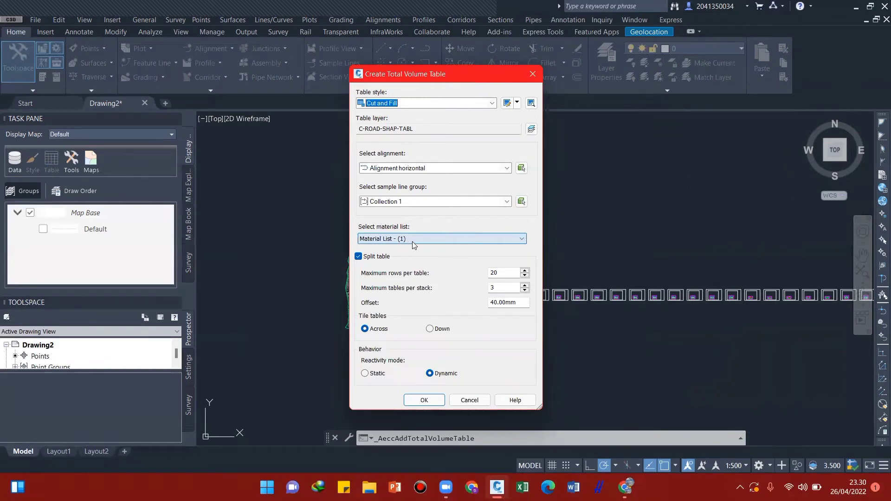
click(432, 239)
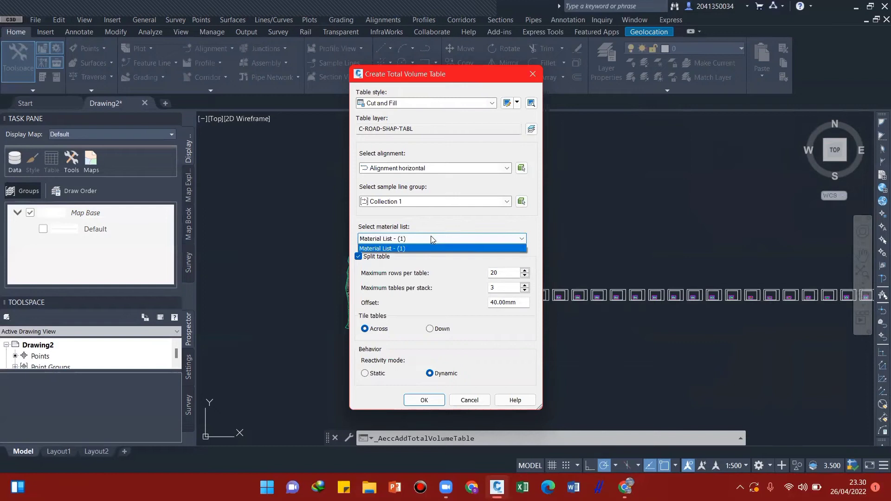
click(411, 249)
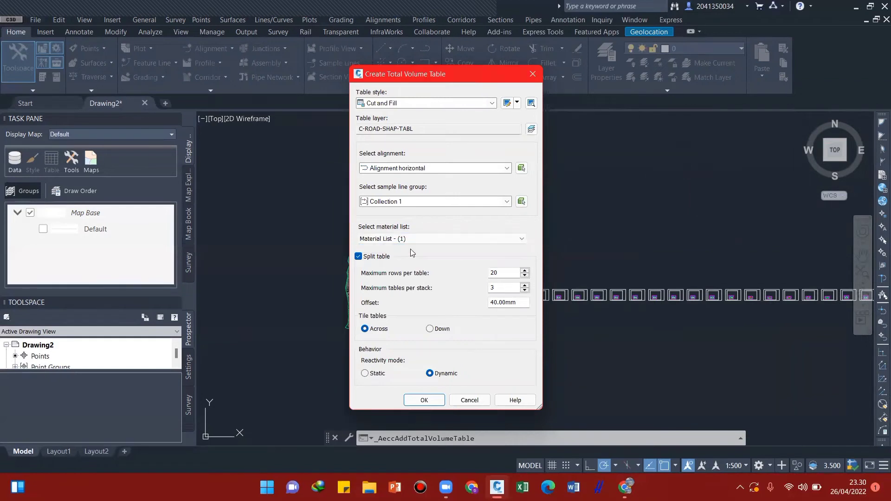
click(502, 274)
text(0)
click(426, 401)
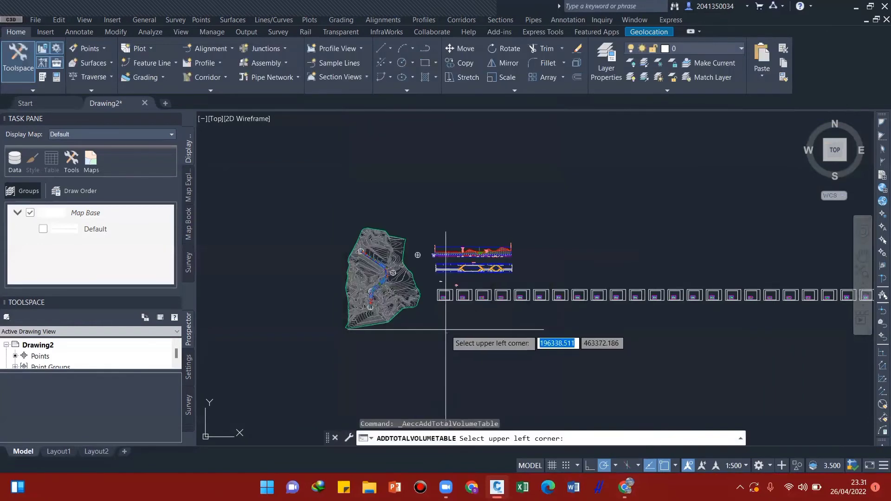
scroll(433, 320, up, 4)
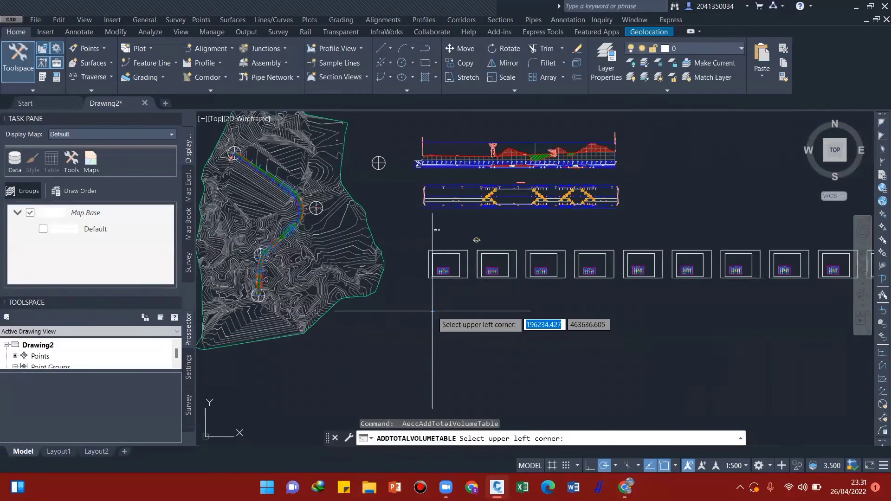
click(432, 311)
- Examine the stations, areas and cut and fill volumes in the total volume table and its place below the section sheets
scroll(445, 334, up, 5)
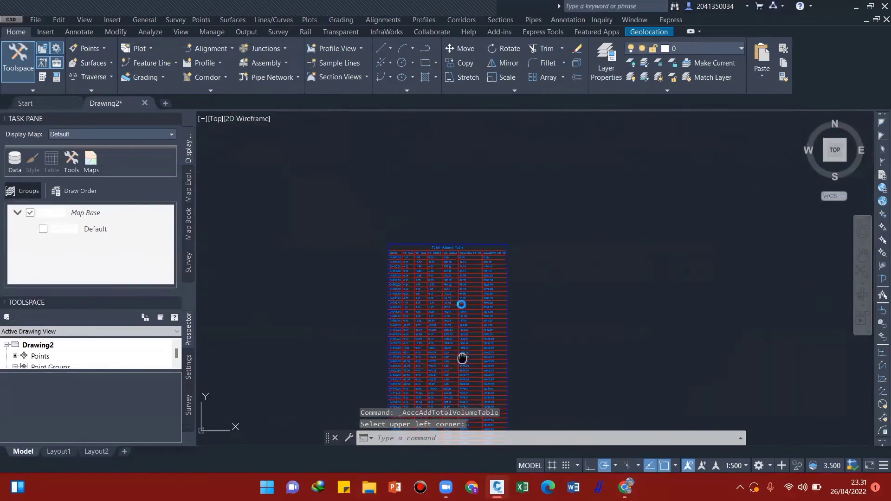
scroll(434, 172, up, 4)
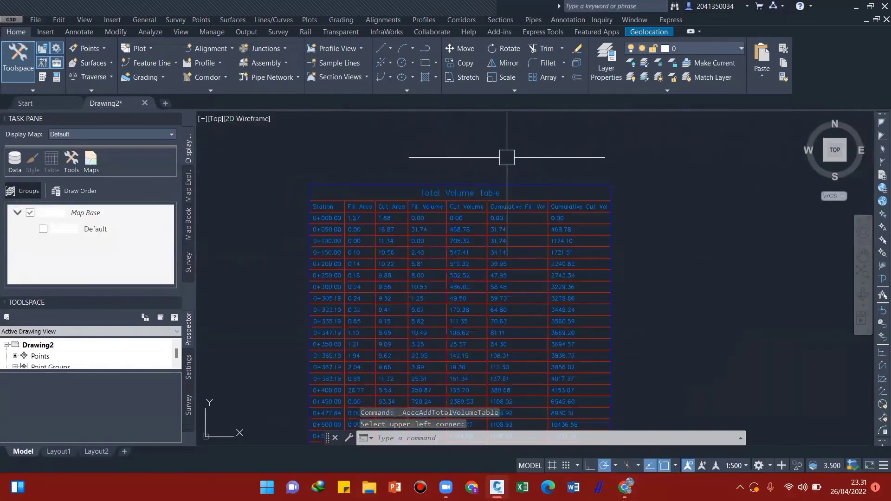
middle_drag(519, 283, 521, 271)
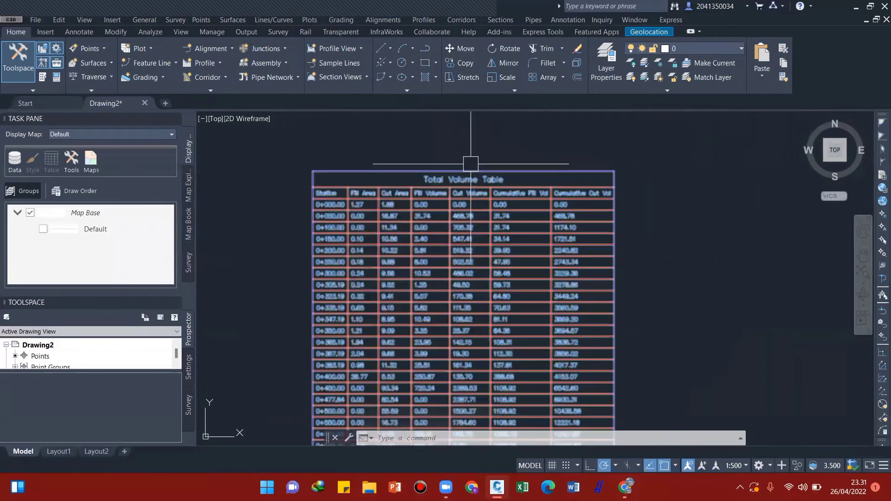
scroll(471, 163, up, 2)
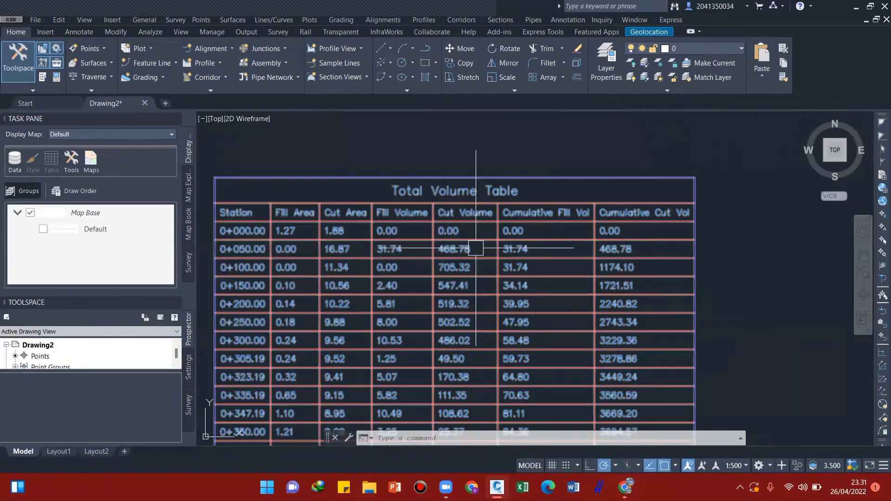
scroll(476, 249, down, 6)
middle_drag(446, 265, 453, 235)
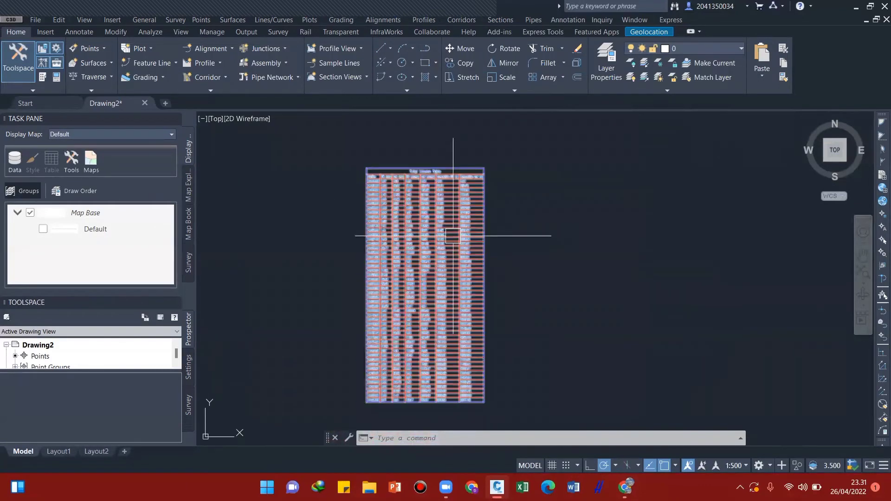
middle_drag(458, 308, 440, 326)
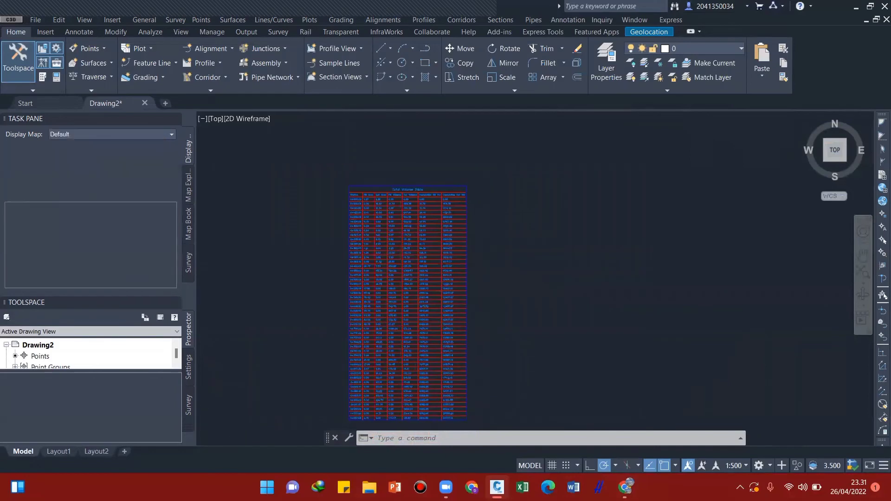
scroll(459, 295, down, 4)
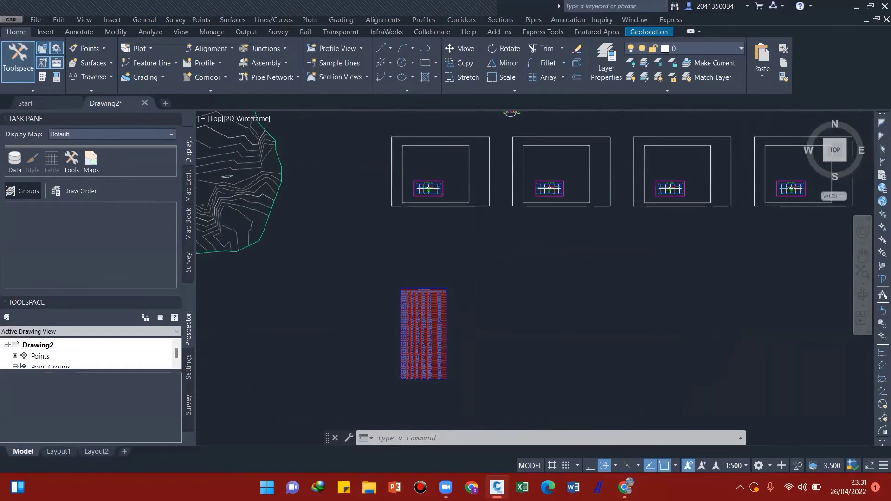
scroll(507, 309, down, 2)
key(Escape)
key(Escape)
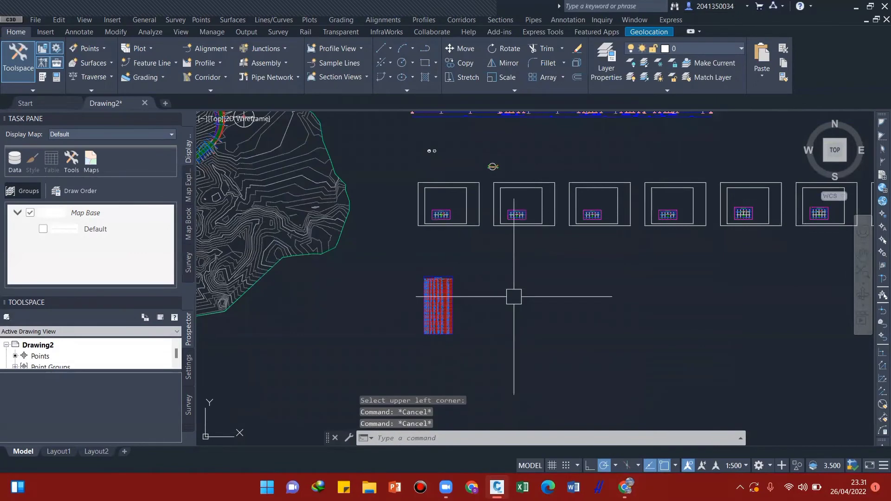
- Reopen Compute Materials for sample line group Collection 1 and delete the existing Material List - (1)
click(493, 22)
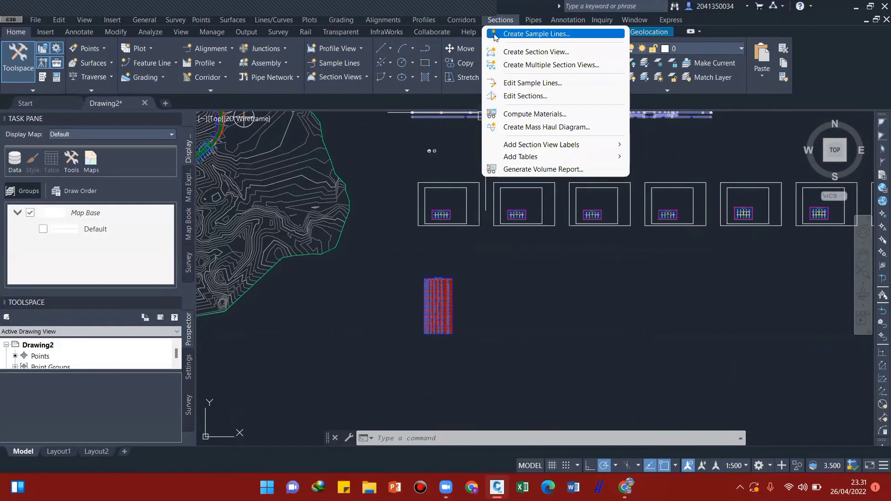
click(529, 115)
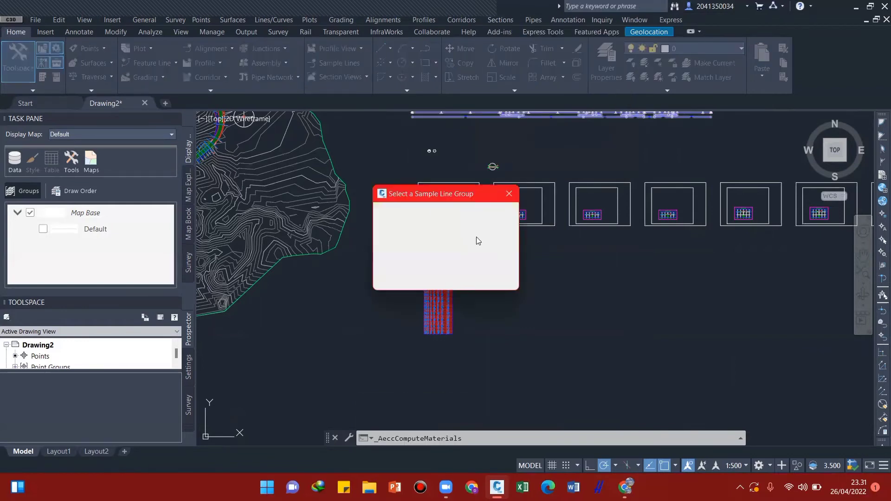
click(399, 276)
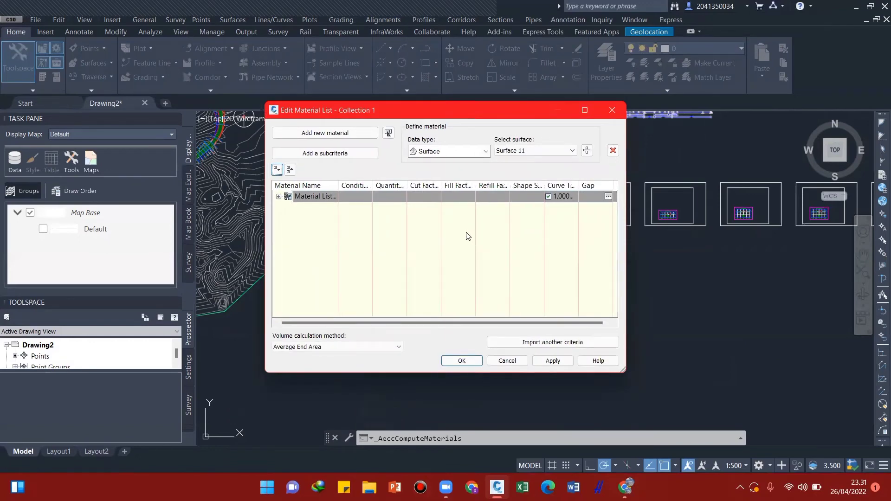
click(331, 197)
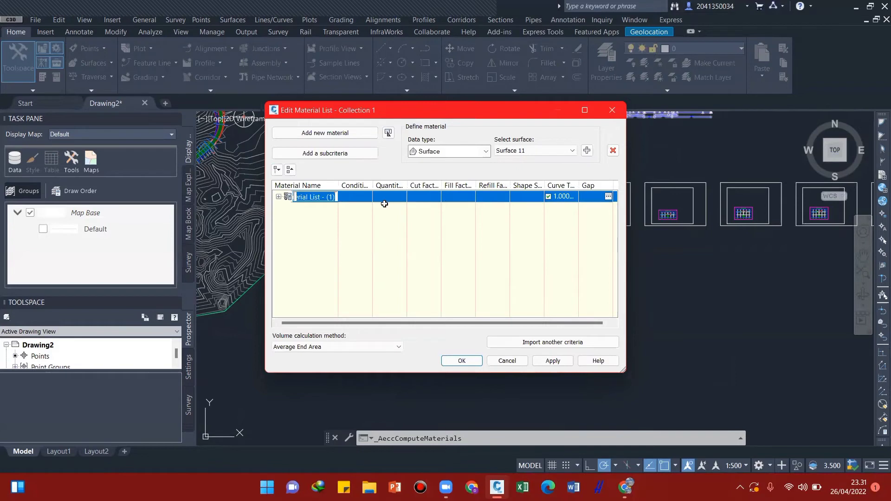
click(613, 150)
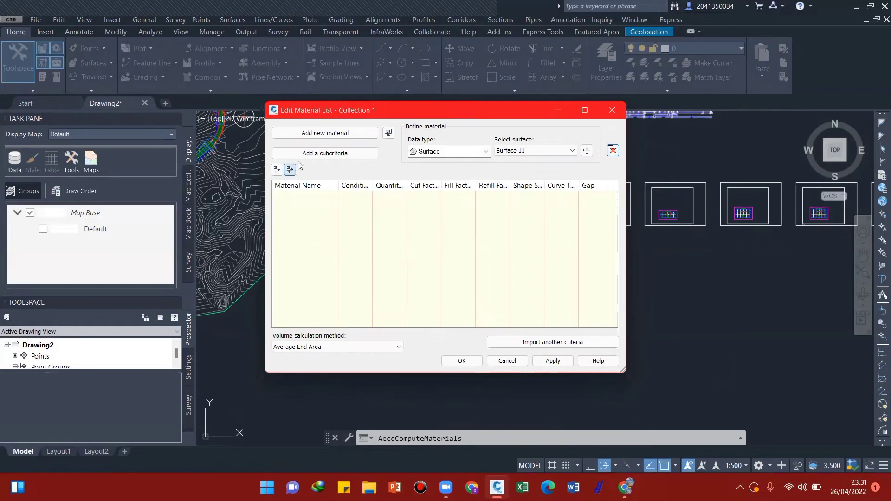
- Add a new material to the empty list and rename its parent material list GALIAN TIMBUNAN
click(311, 133)
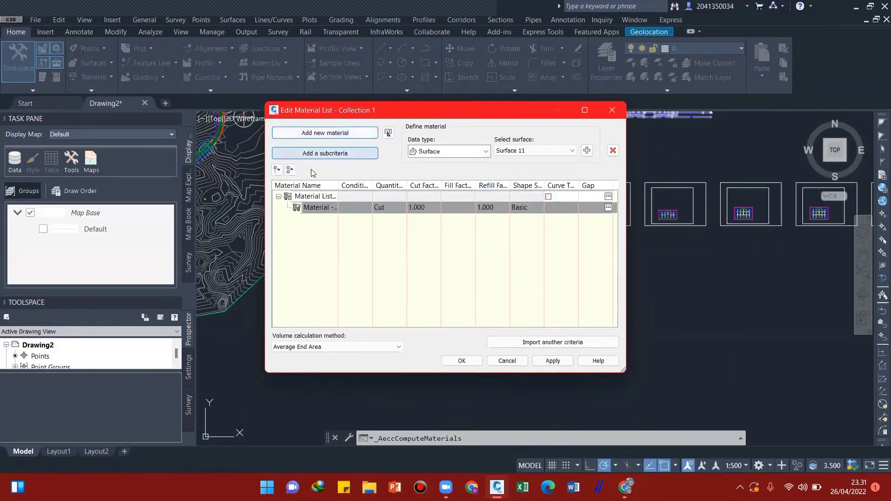
click(309, 197)
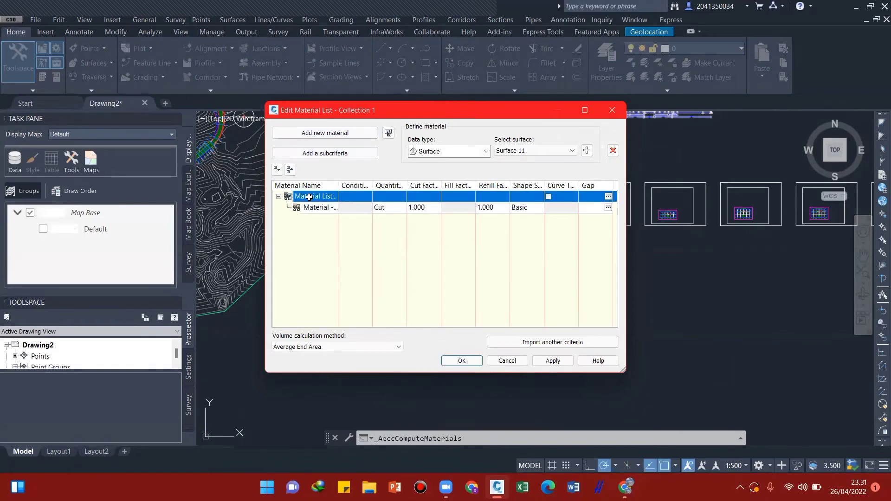
click(309, 197)
text(GALIAN)
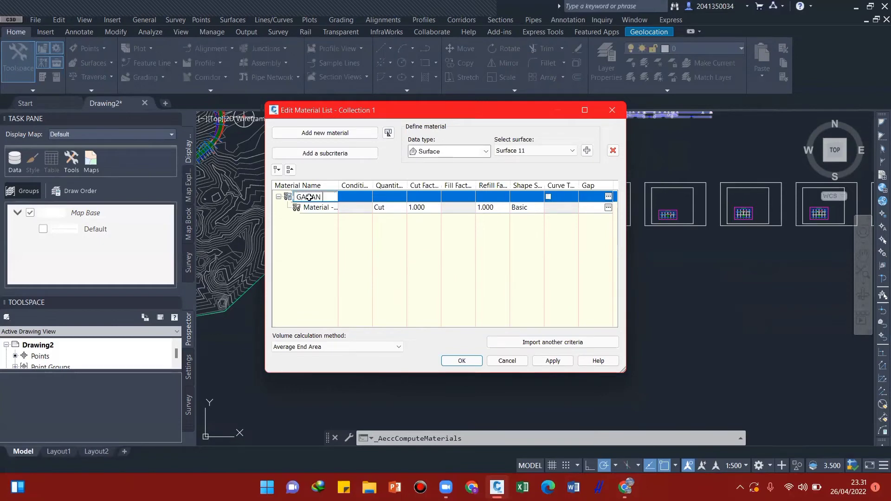
text( TIMBUNAN)
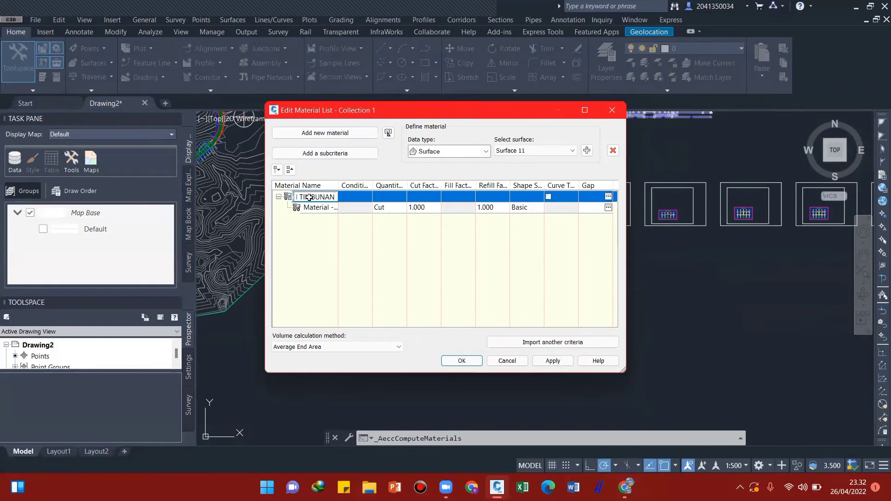
click(343, 208)
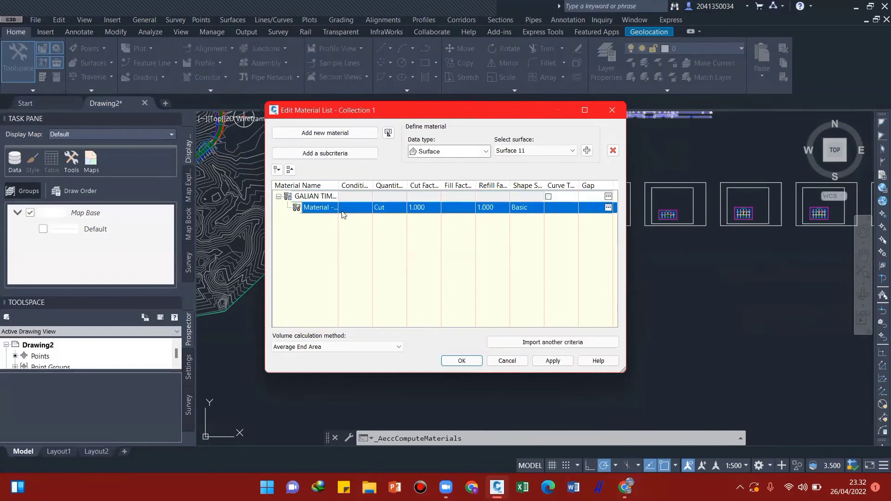
- Import another quantity takeoff criteria into the material list, choosing Material List
click(525, 346)
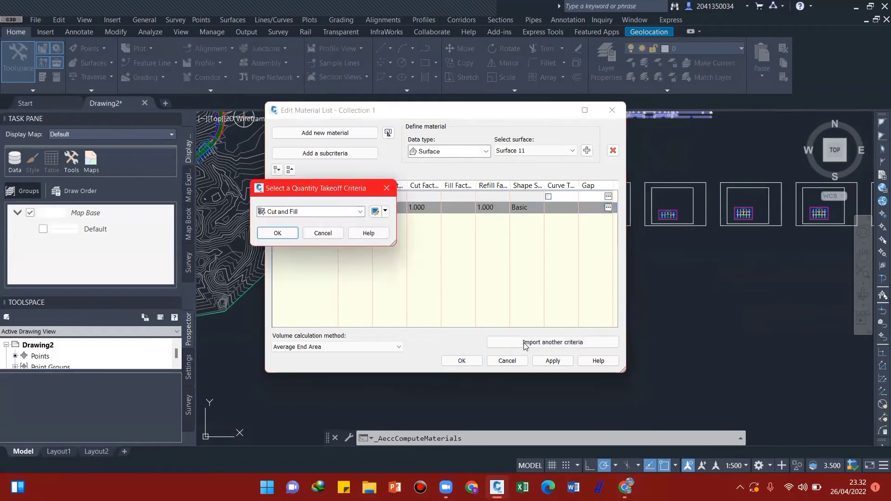
click(321, 213)
click(294, 239)
click(294, 239)
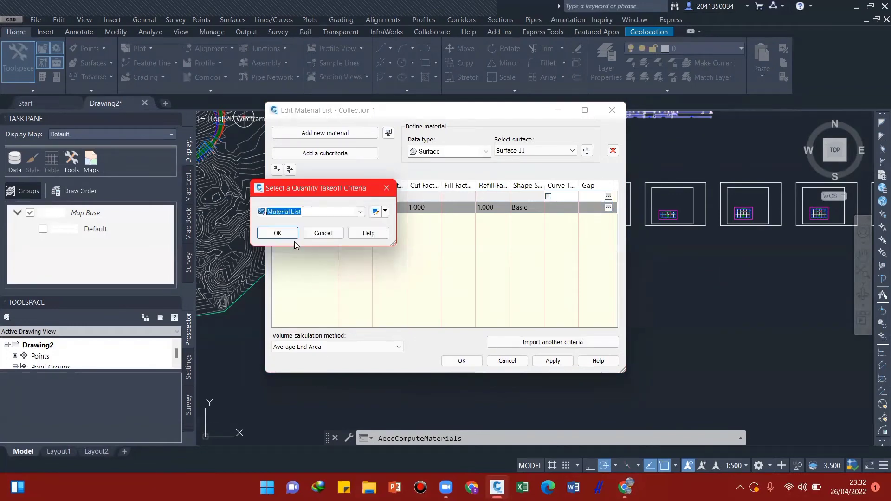
click(280, 232)
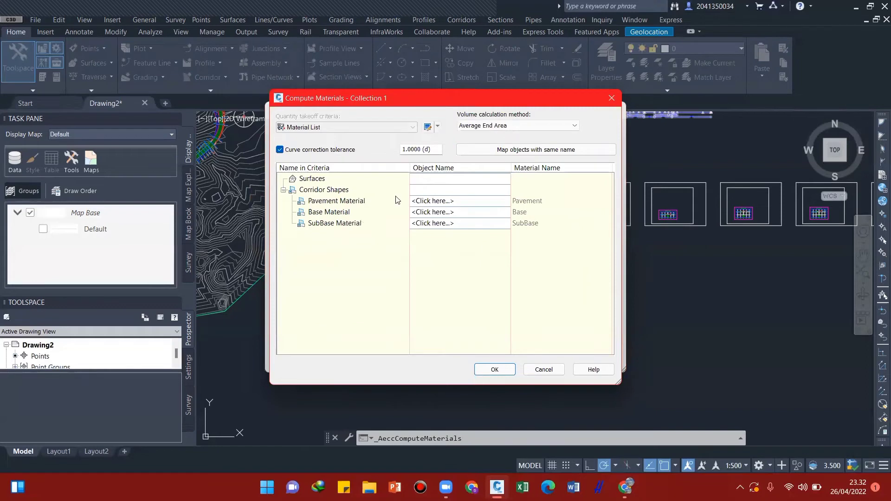
- Map Pavement Material to Corridor 1 Pave1, Base Material to Corridor 1 Base and SubBase Material to Corridor 1 SubBase
click(432, 202)
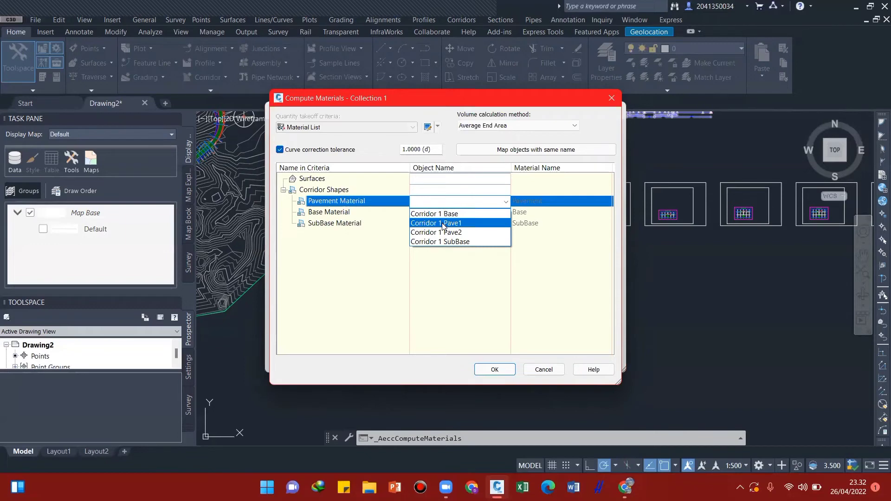
click(443, 224)
click(434, 214)
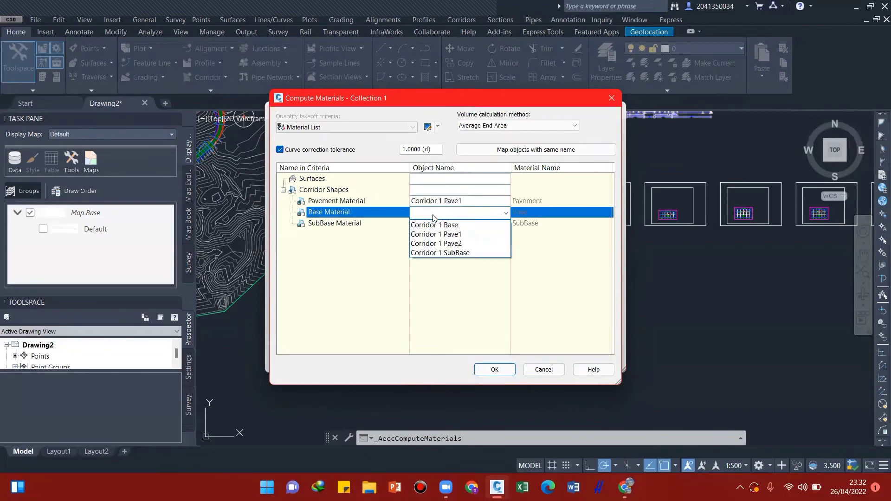
click(435, 226)
click(433, 223)
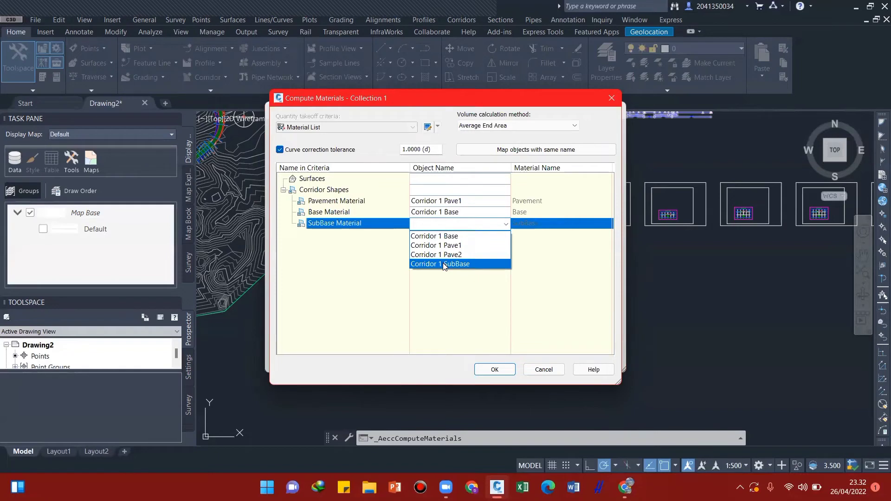
click(442, 263)
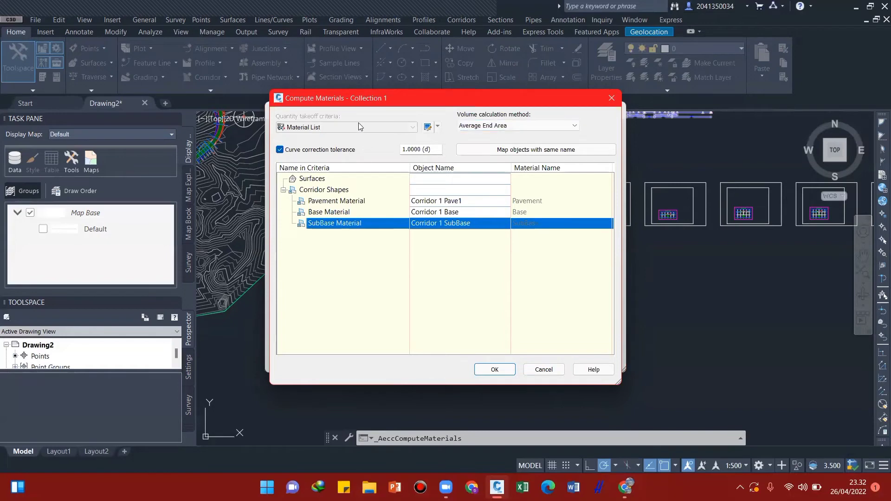
click(495, 369)
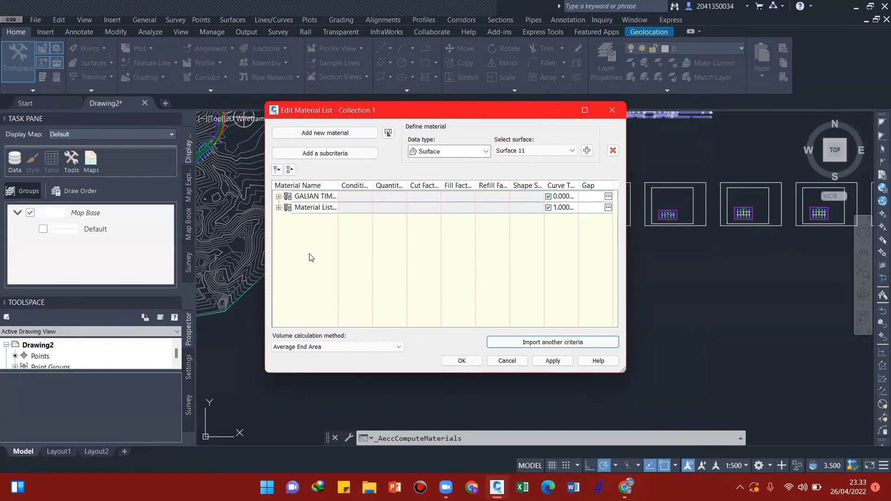
- Rename the imported material list PERKERASAN
click(309, 207)
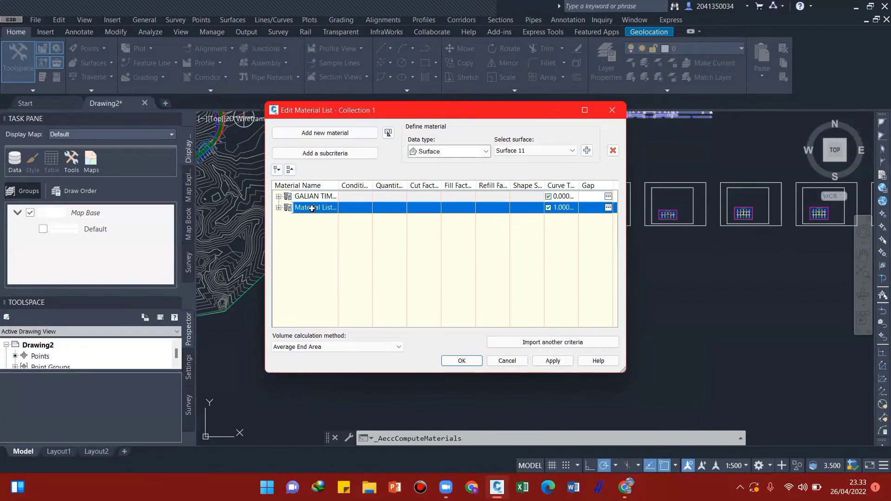
click(311, 208)
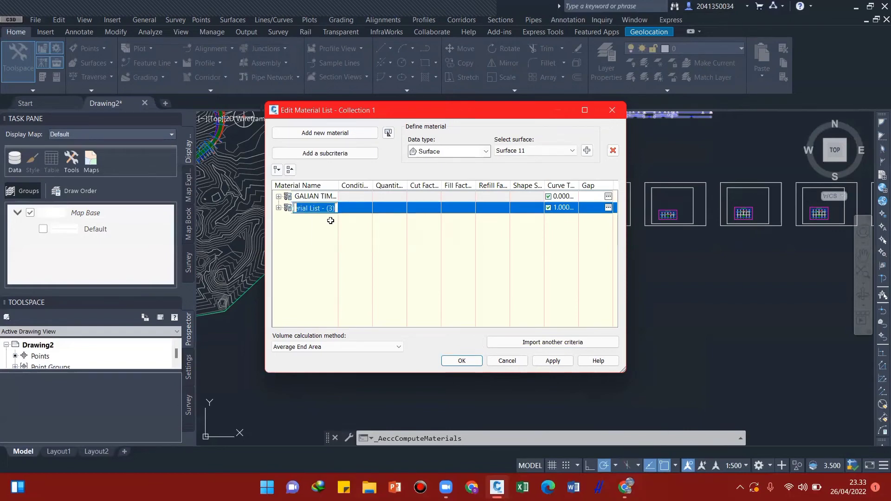
text(P)
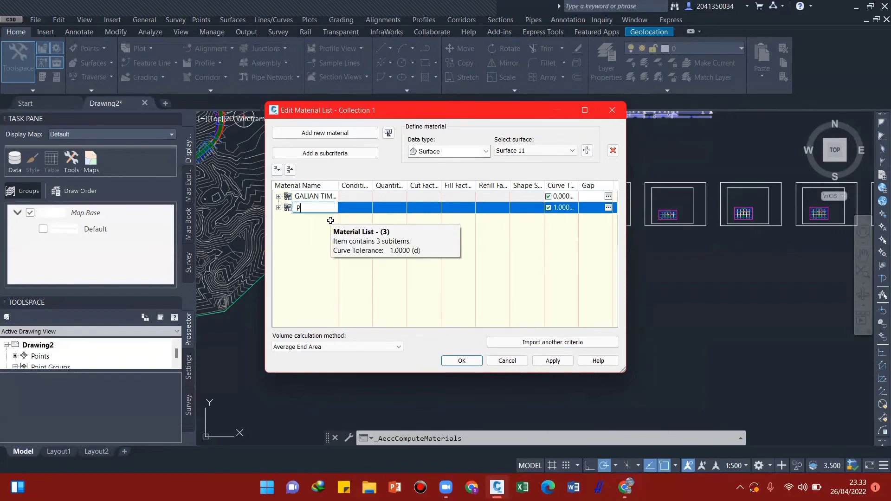
text(ERKERASAN)
- Expand the PERKERASAN list and delete its Pavement material
click(279, 209)
click(279, 209)
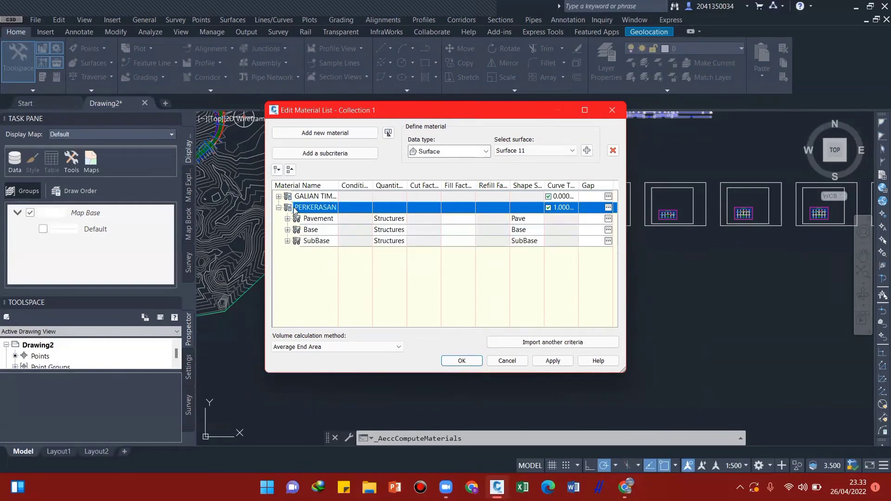
click(320, 218)
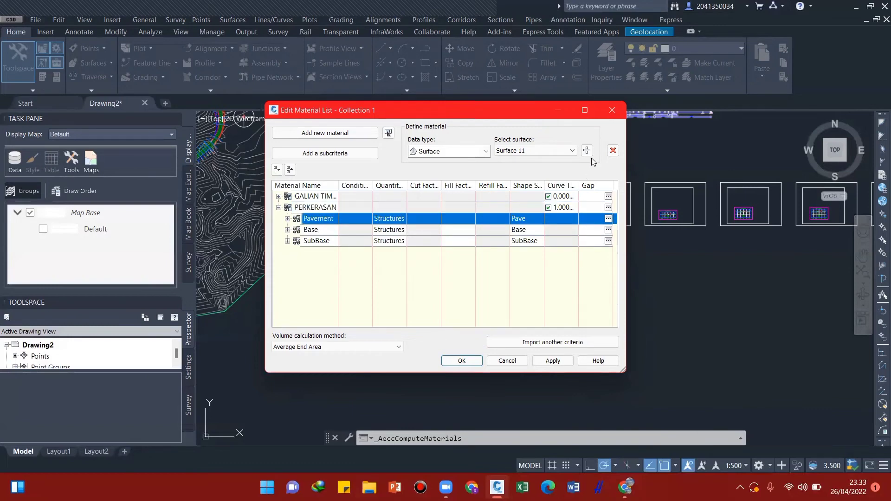
click(613, 150)
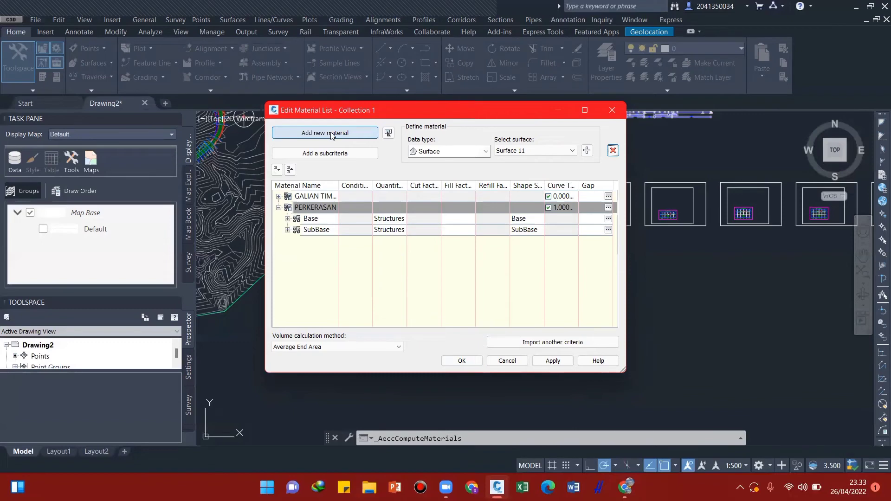
- Set the data type to Corridor Shape and add a material named PAVE to PERKERASAN with quantity type Structures
click(461, 155)
click(454, 171)
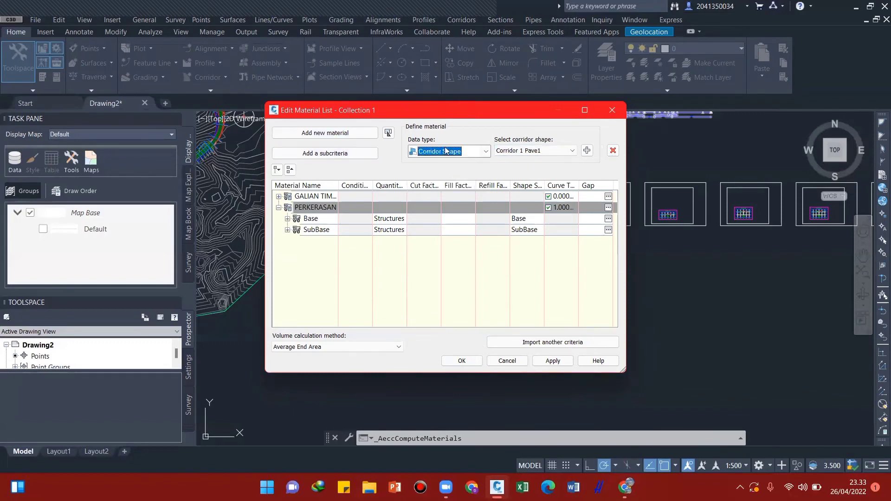
click(316, 135)
click(320, 242)
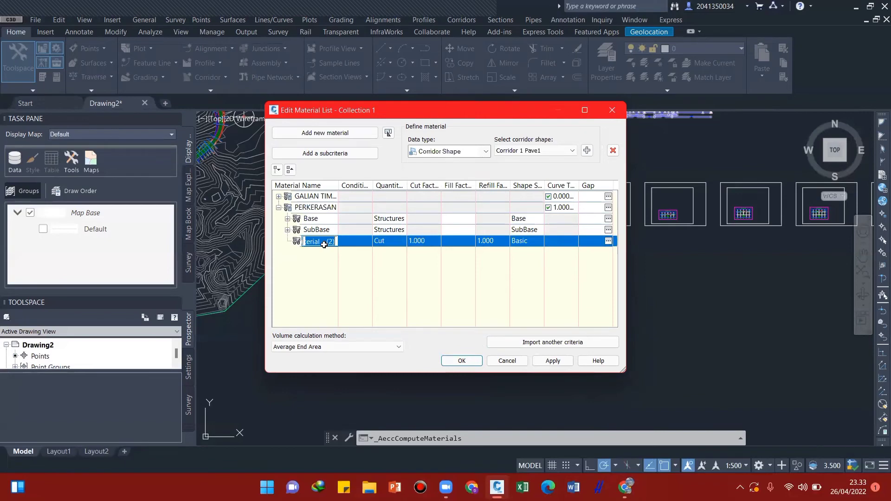
text(PAVE)
click(384, 242)
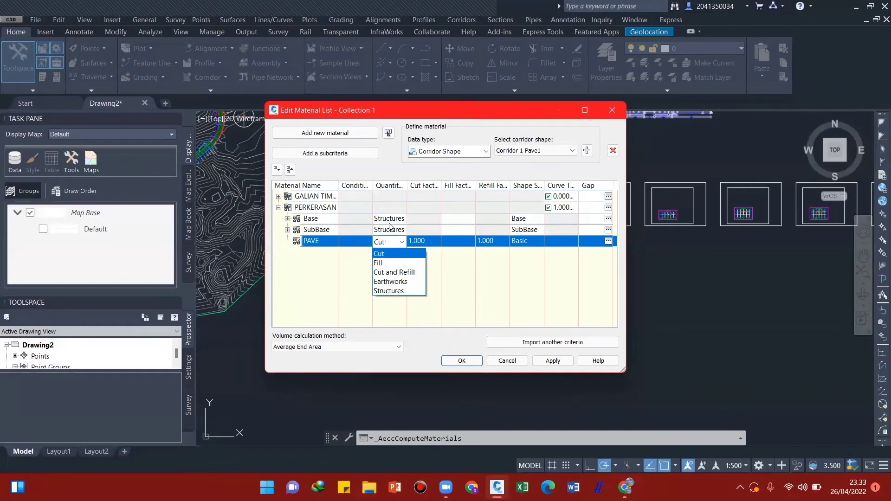
click(389, 292)
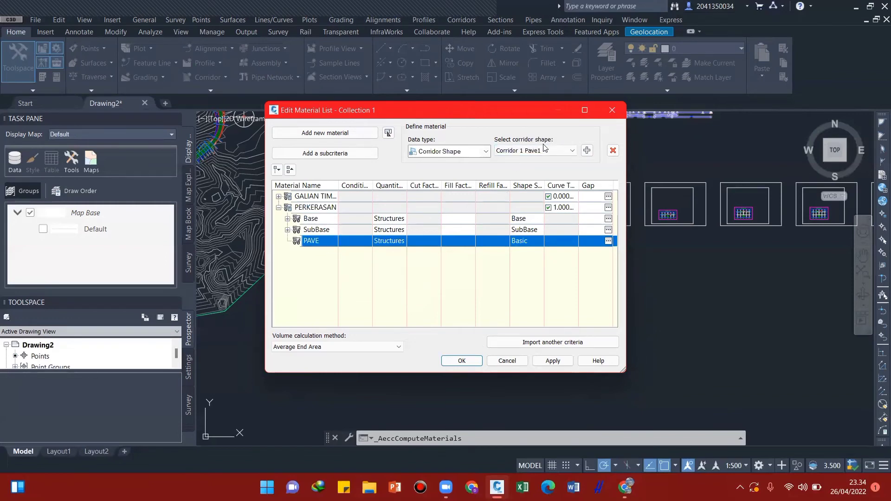
- Add the corridor shapes Corridor 1 Pave1 and Corridor 1 Pave2 to the PAVE material and apply the material list
click(586, 151)
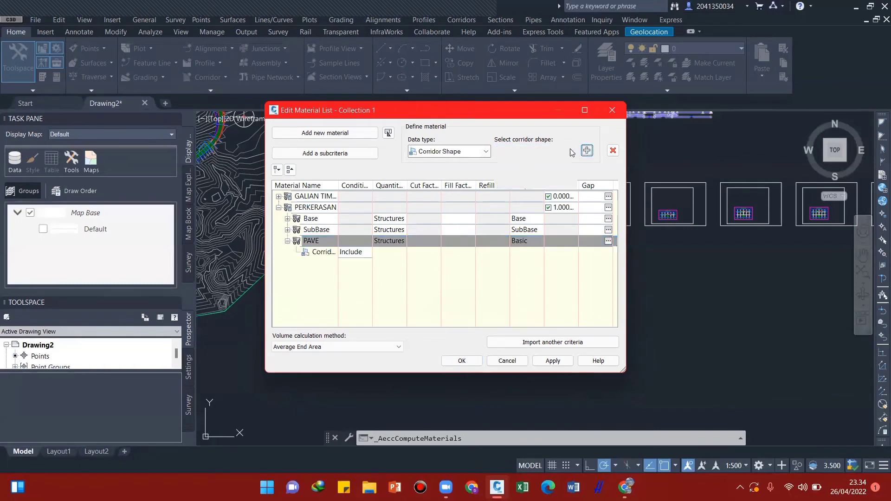
click(554, 152)
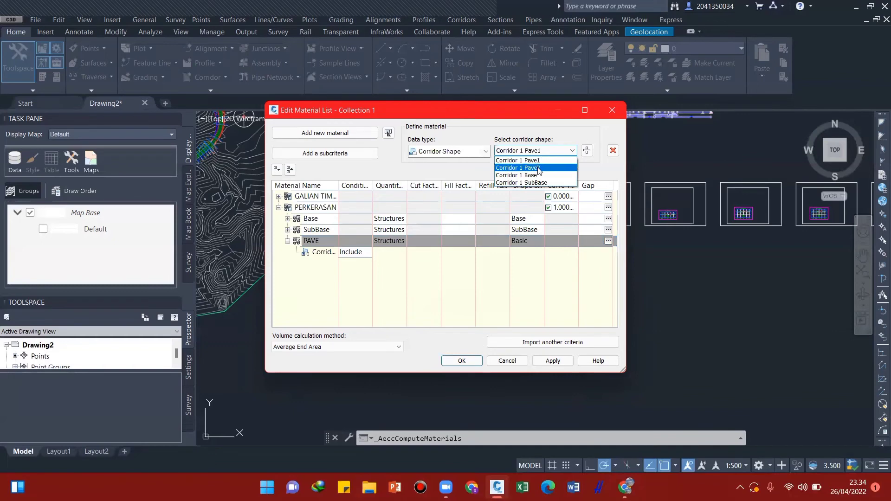
click(539, 168)
click(587, 150)
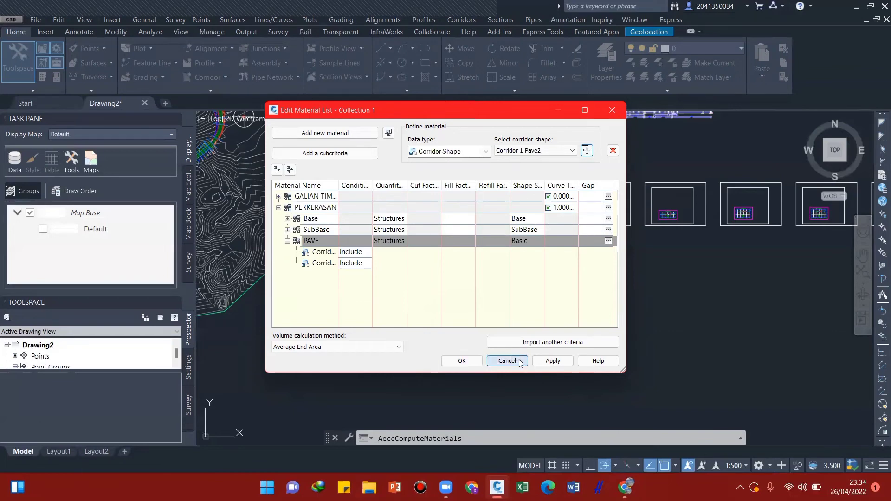
click(551, 364)
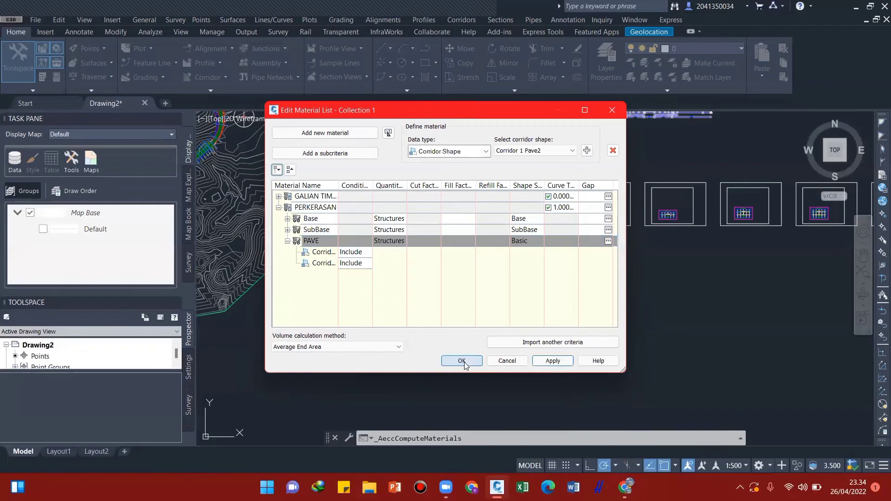
click(461, 361)
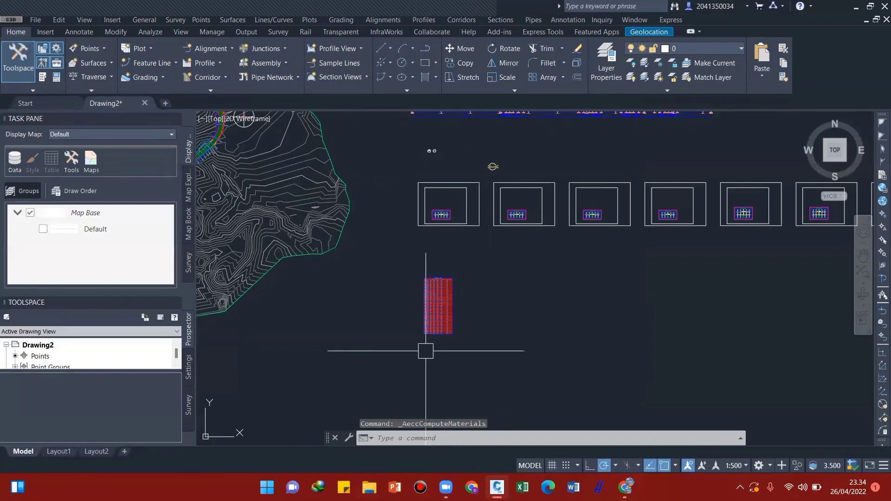
- Start a material volume table for the horizontal alignment, using the PERKERASAN material list and its Base material
click(492, 19)
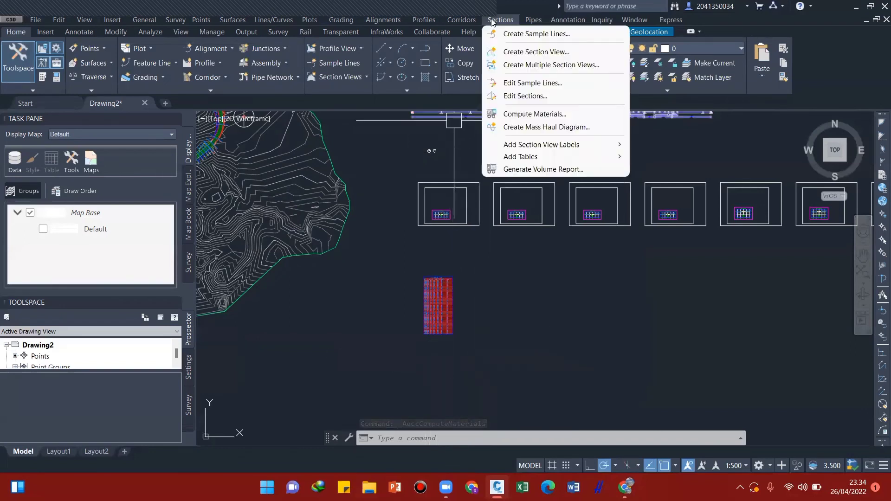
mouse_move(552, 159)
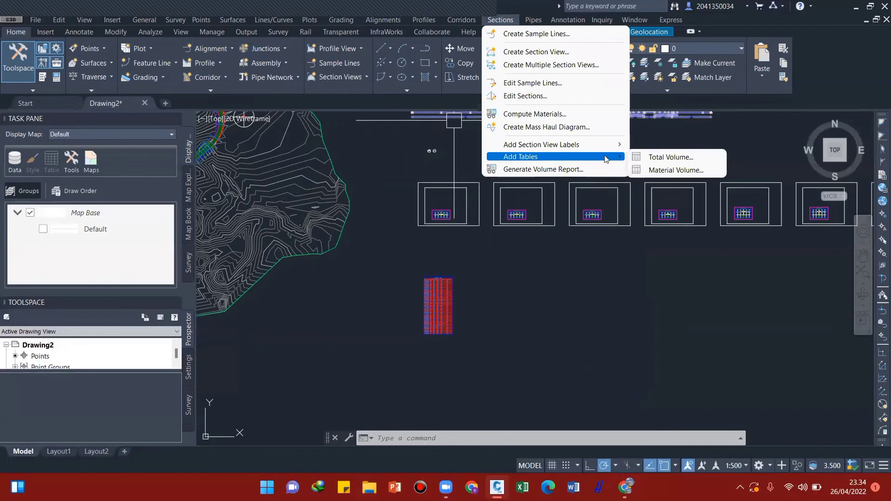
click(649, 170)
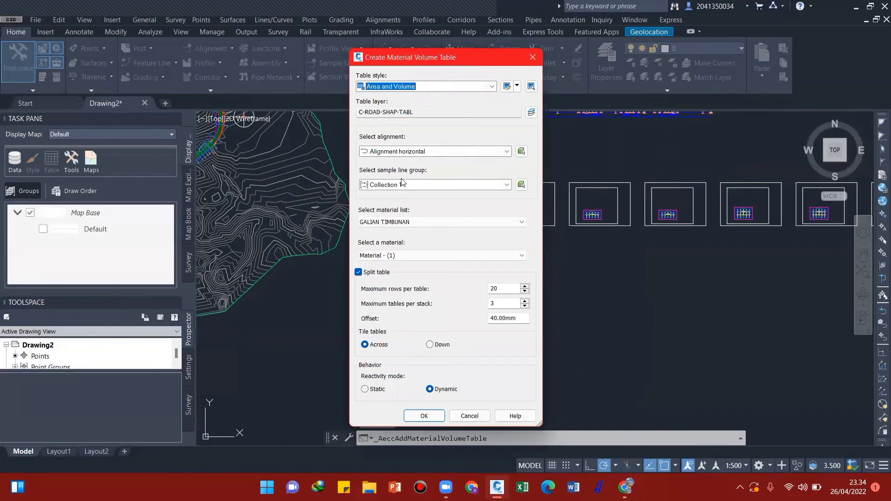
click(420, 222)
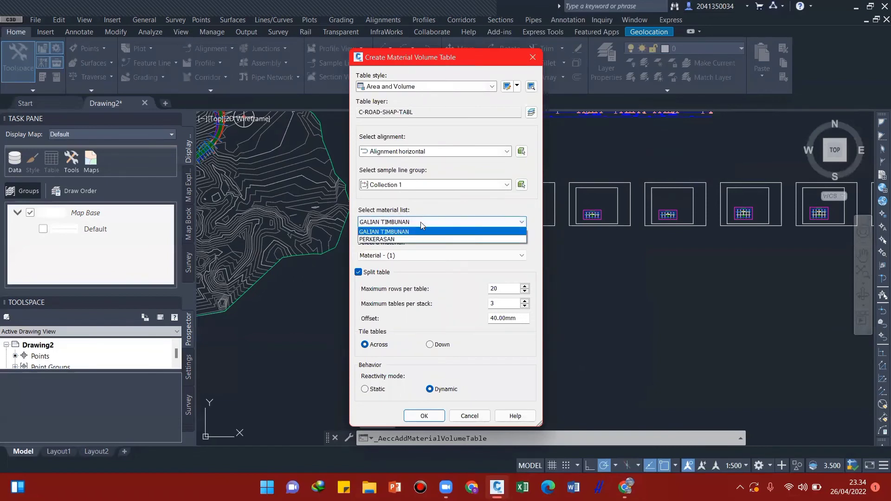
click(386, 239)
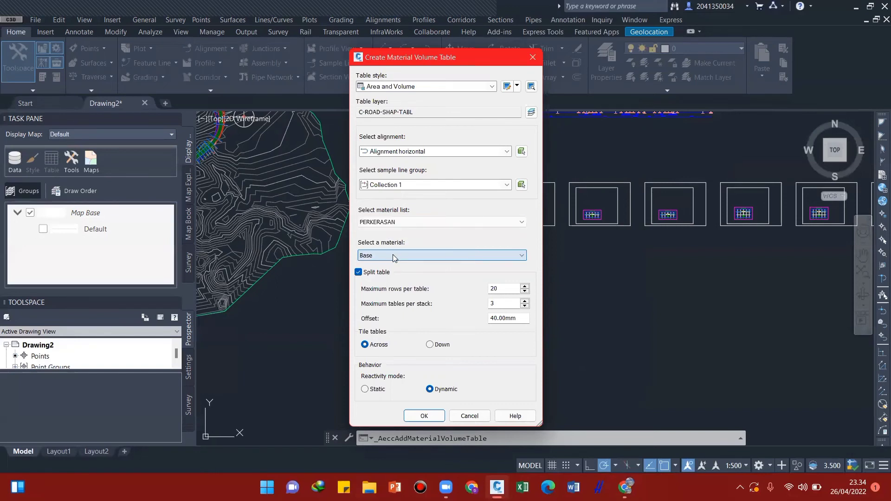
click(393, 255)
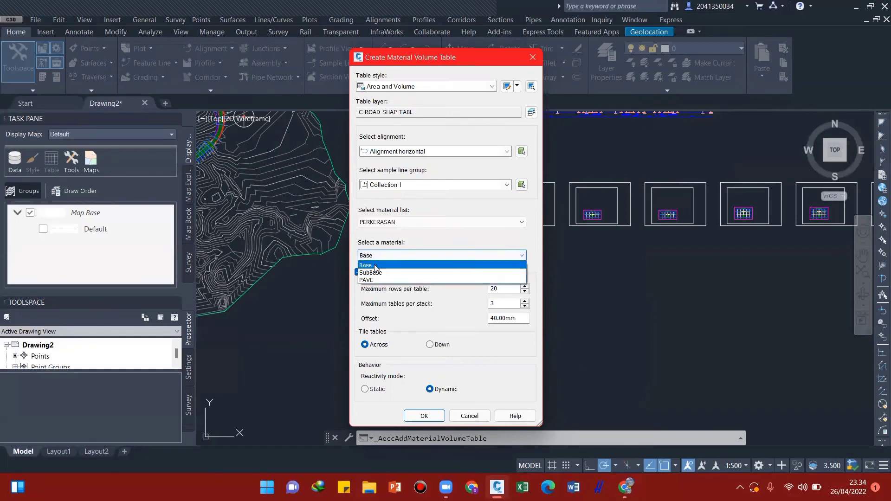
click(377, 266)
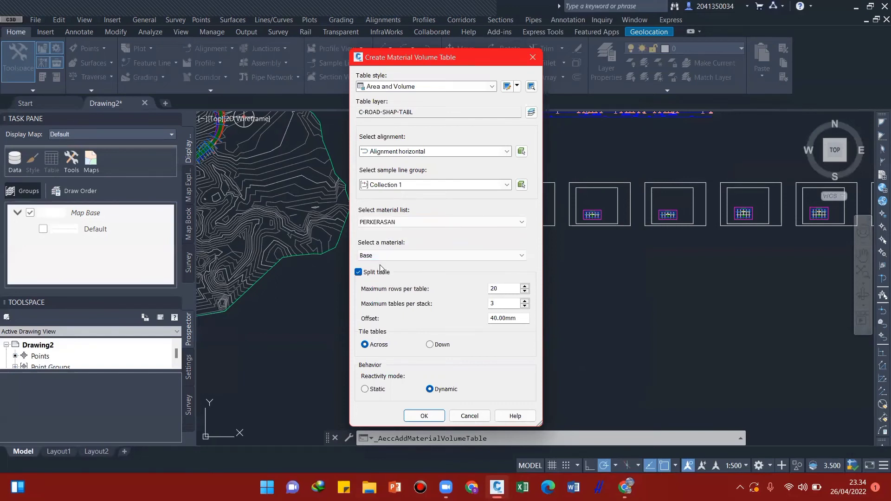
- Set the maximum rows per table to 200 and place the Base material table beside the Total Volume Table
click(503, 290)
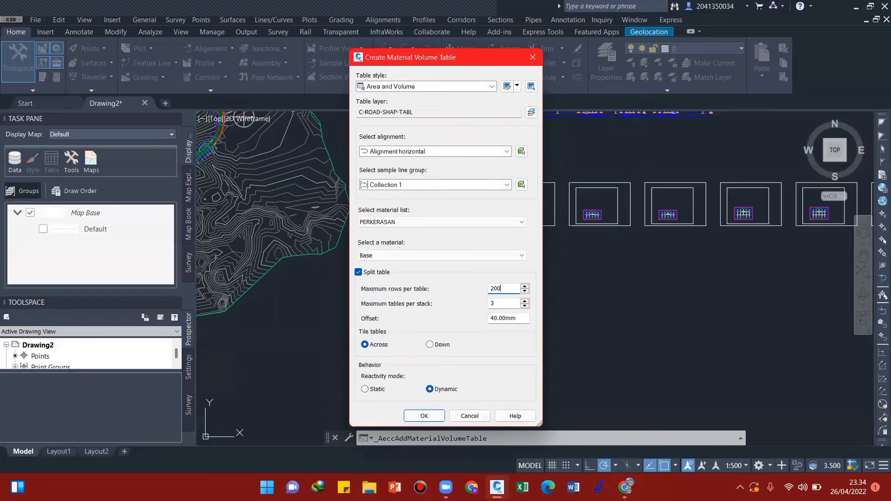
click(463, 185)
click(463, 185)
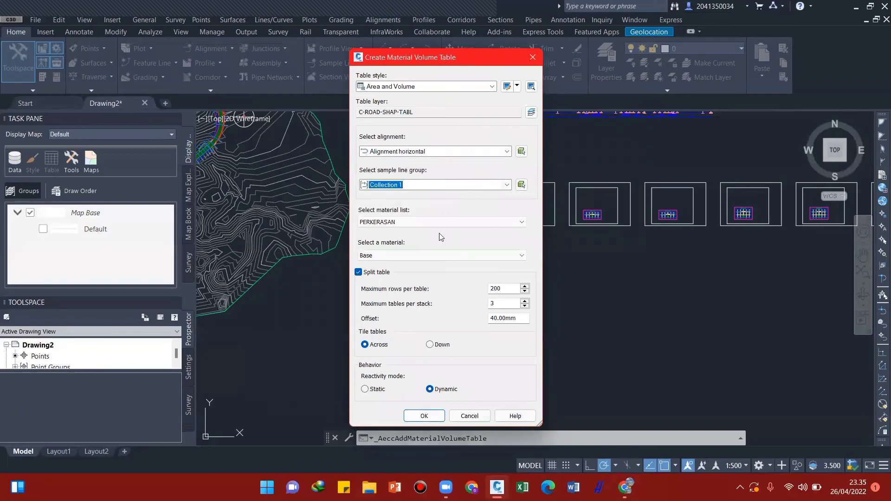
click(424, 416)
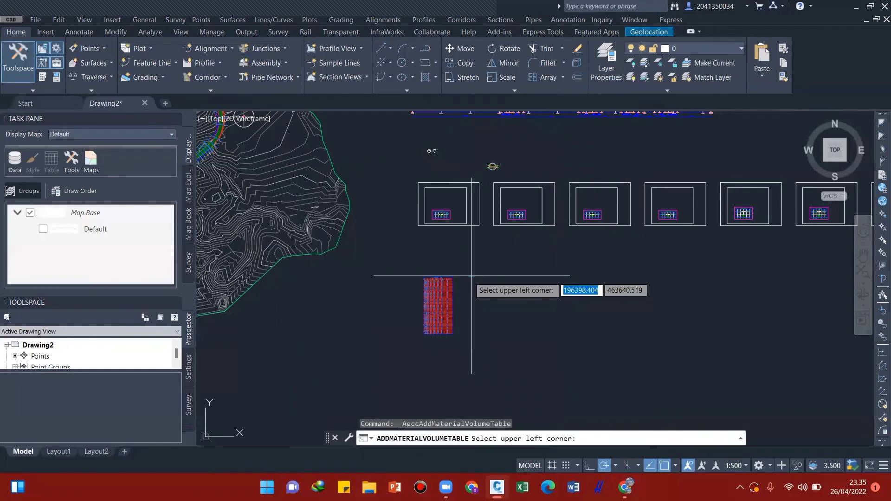
scroll(472, 275, up, 4)
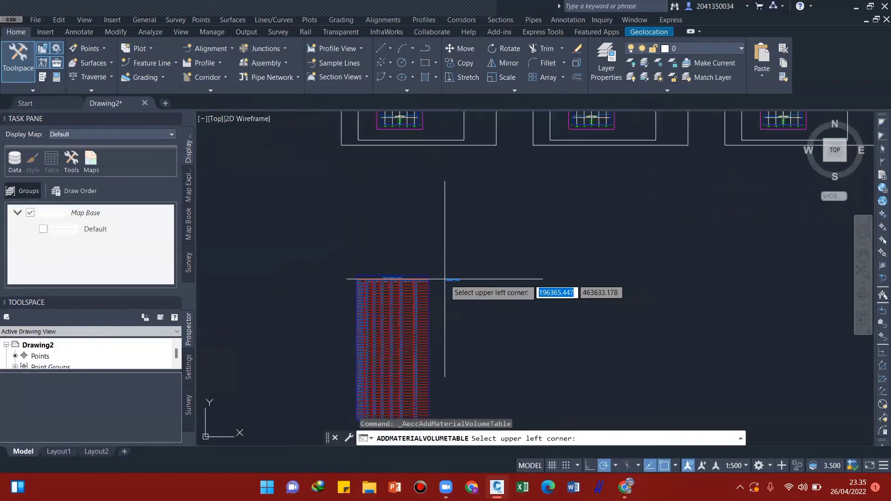
click(519, 276)
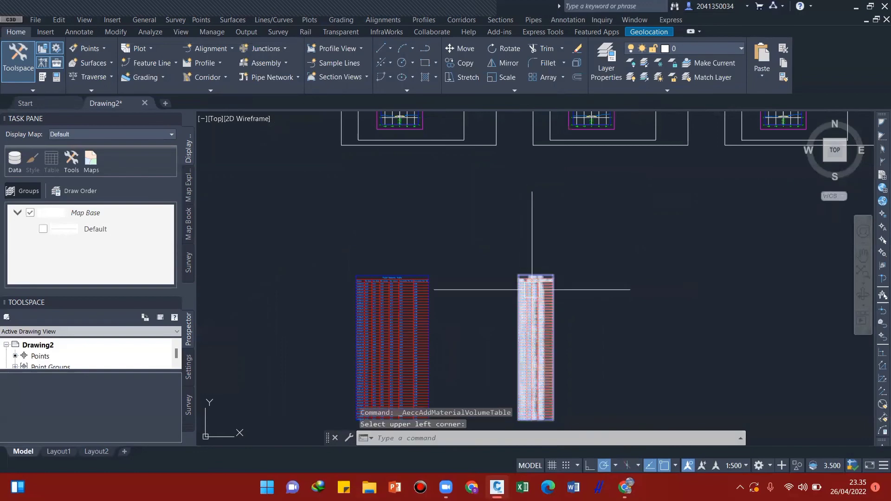
- Examine the station, area and volume columns of the new Base material table and compare its placement with the Total Volume Table
scroll(533, 287, up, 6)
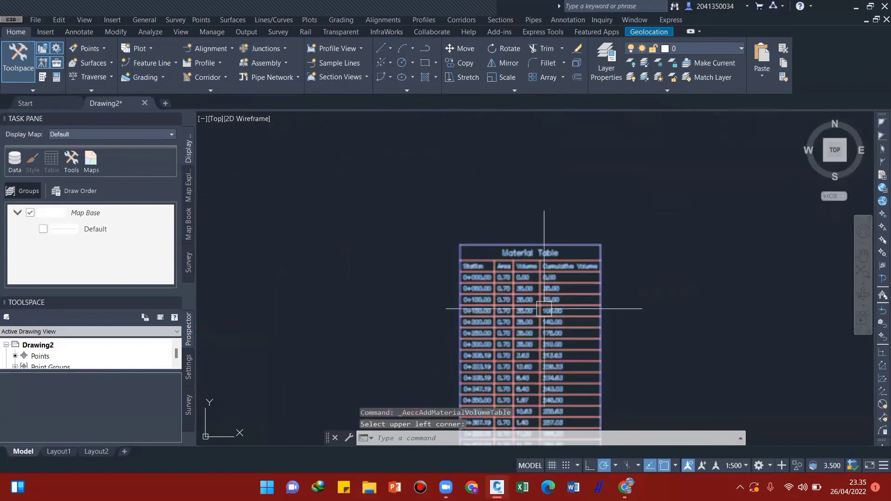
middle_drag(591, 341, 581, 295)
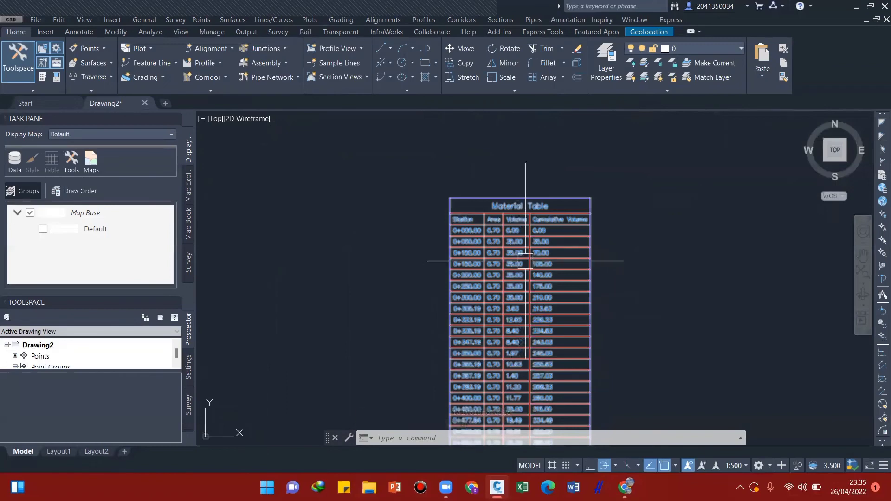
scroll(538, 258, down, 2)
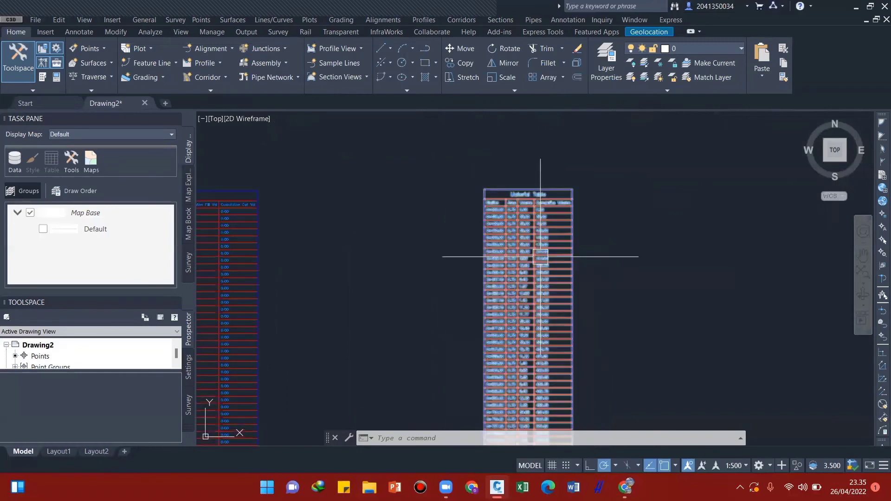
scroll(538, 265, down, 3)
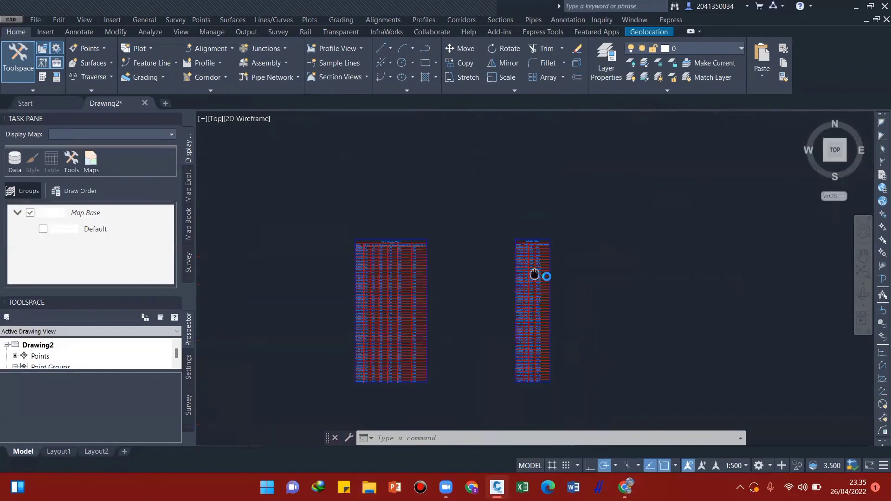
scroll(535, 274, up, 2)
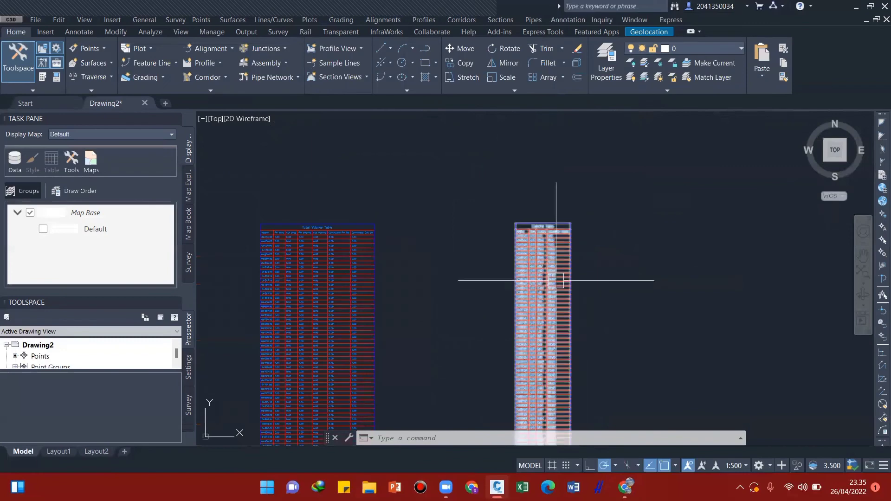
middle_drag(554, 261, 549, 260)
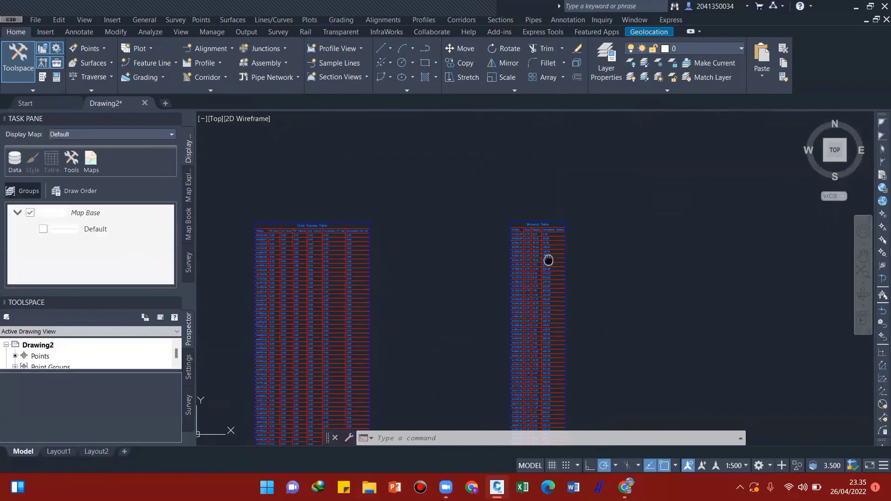
key(Escape)
key(Escape)
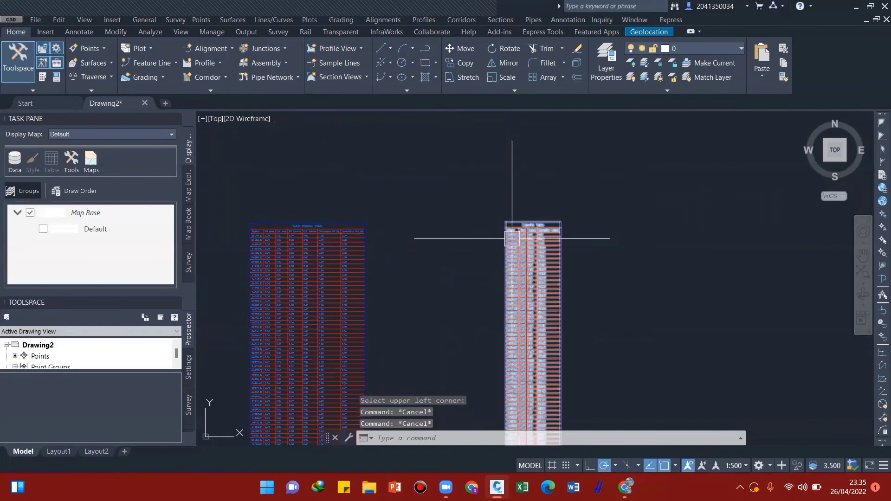
- Add the multiline text BASE with text height 5 above the Base material table
text(MT)
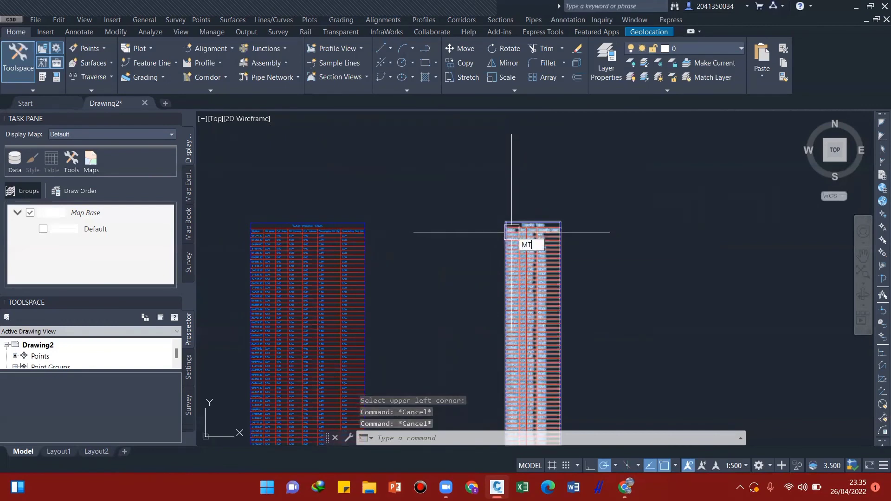
key(Return)
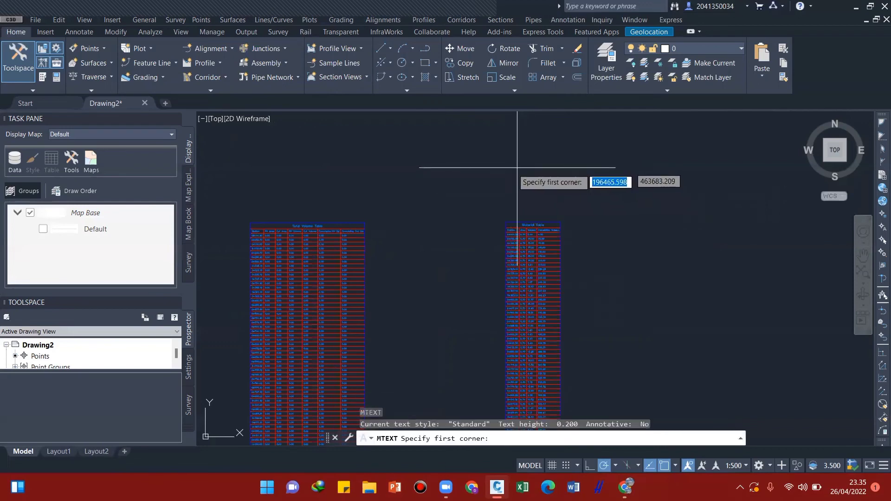
click(514, 180)
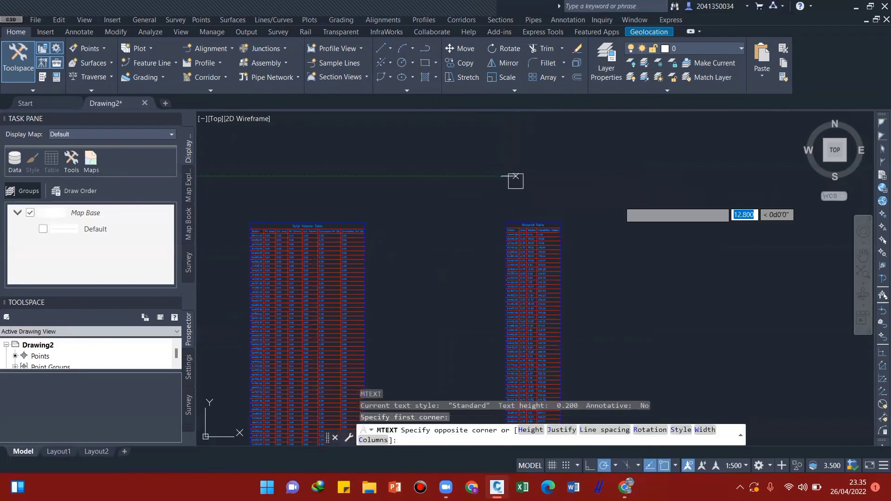
click(577, 202)
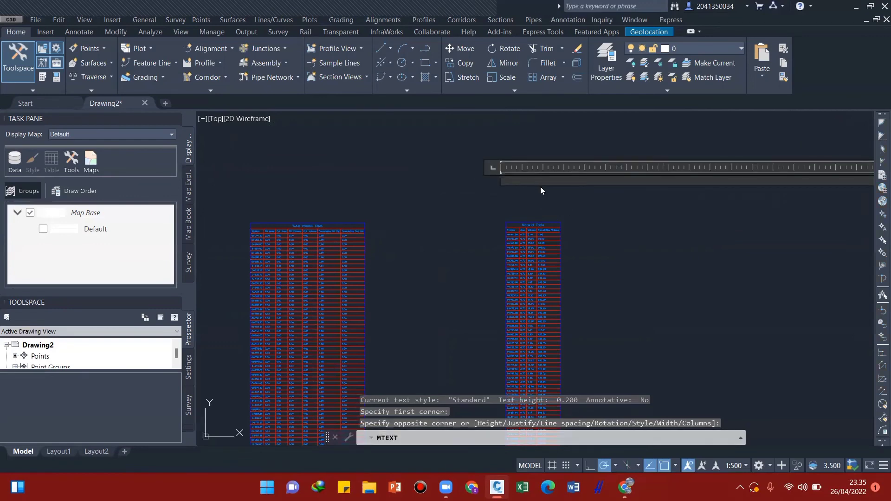
text(BASE)
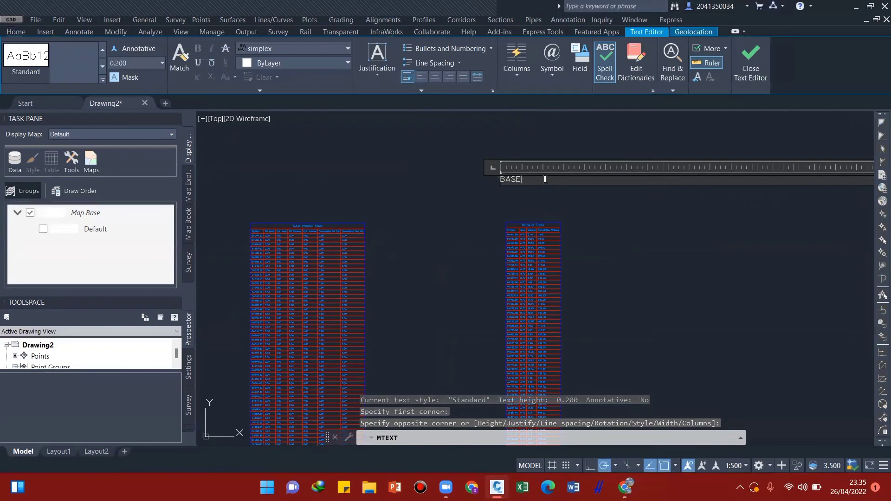
click(139, 63)
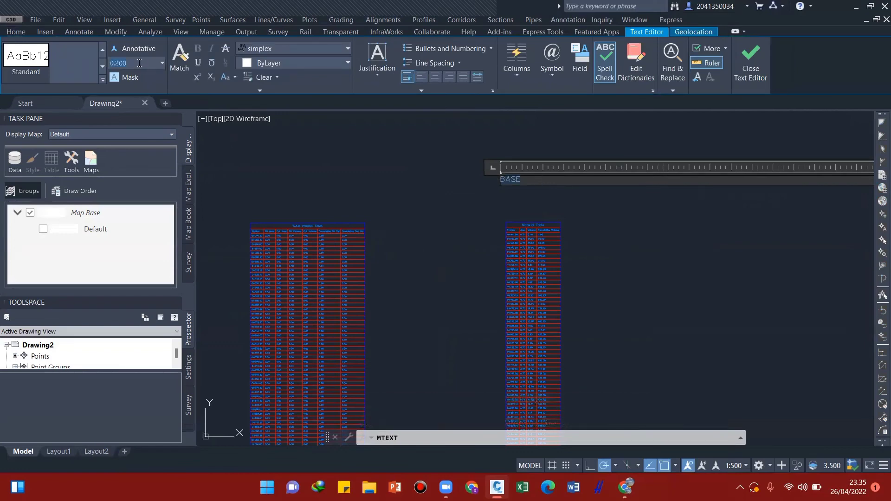
text(5)
key(Return)
click(750, 63)
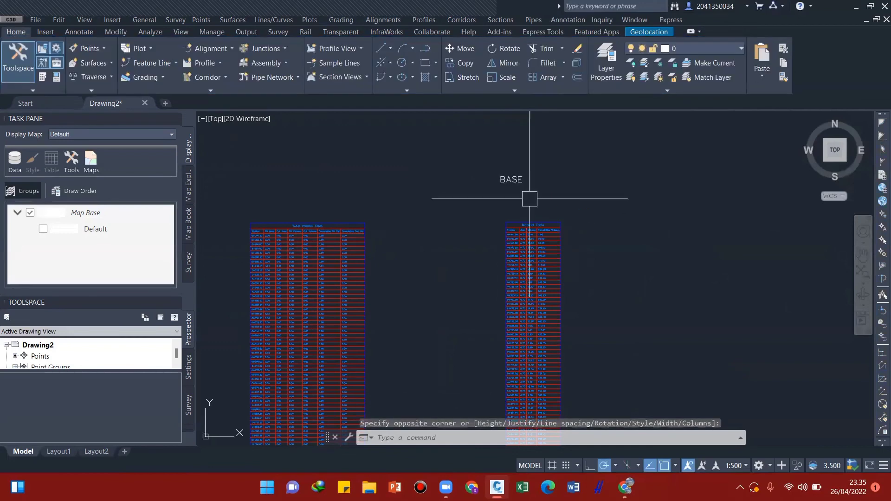
- Move the BASE label down to just above the title of the material table
click(515, 179)
click(534, 242)
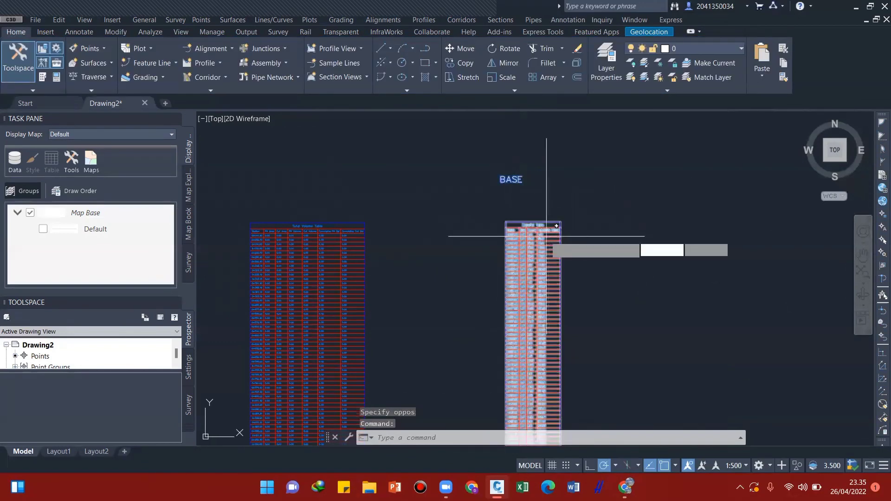
text(m)
key(Return)
scroll(504, 179, up, 4)
click(502, 186)
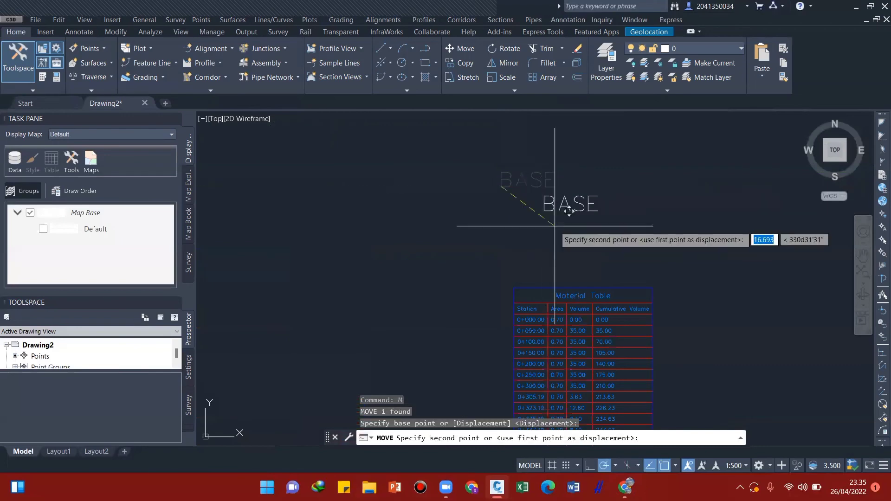
click(555, 258)
scroll(555, 259, down, 3)
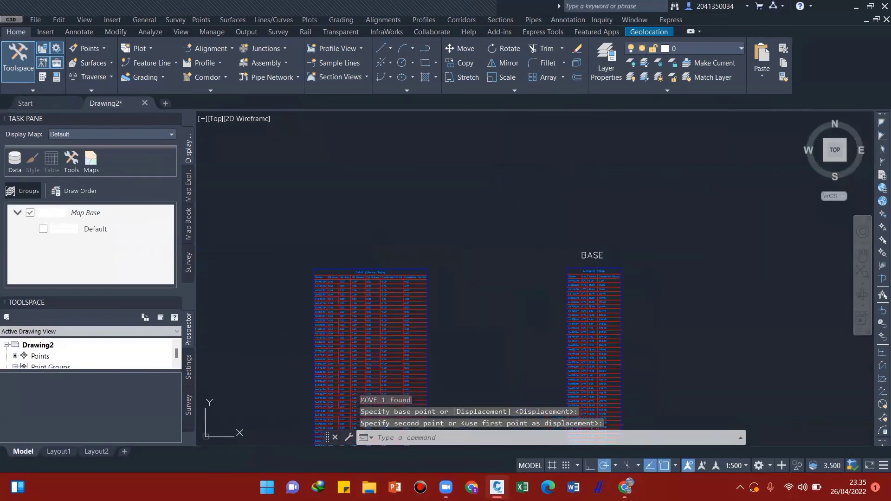
- Copy the BASE label to just above the Total Volume Table and select the copy
scroll(567, 256, up, 2)
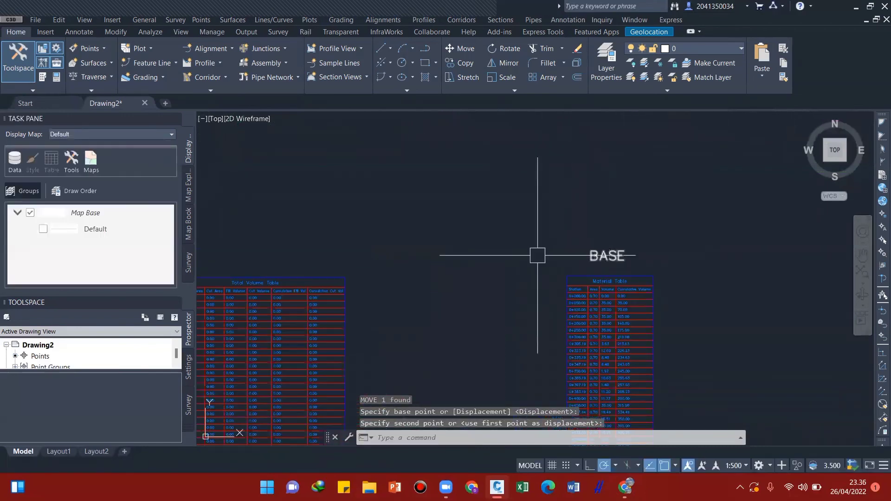
middle_drag(362, 275, 424, 275)
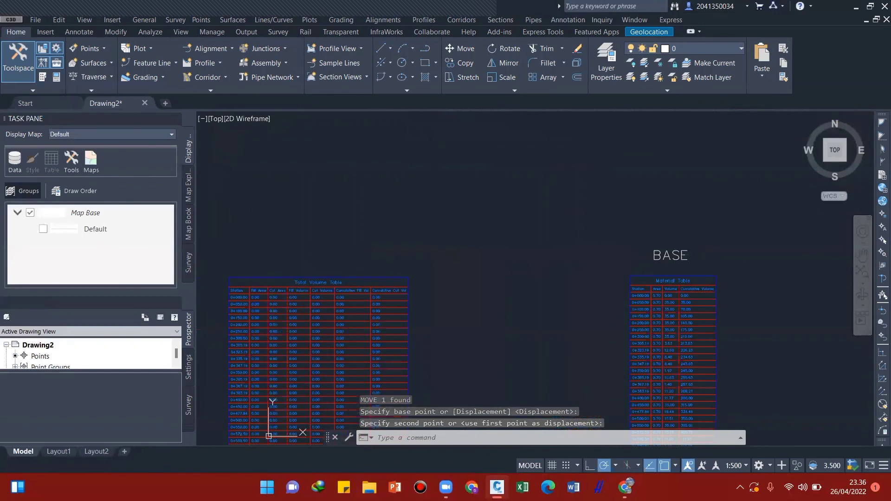
click(661, 259)
middle_drag(661, 268, 676, 254)
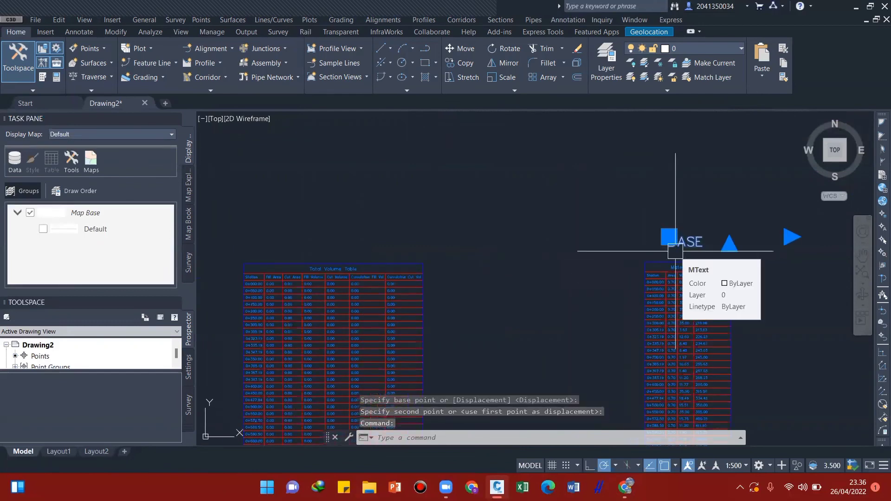
text(co)
key(Return)
click(690, 237)
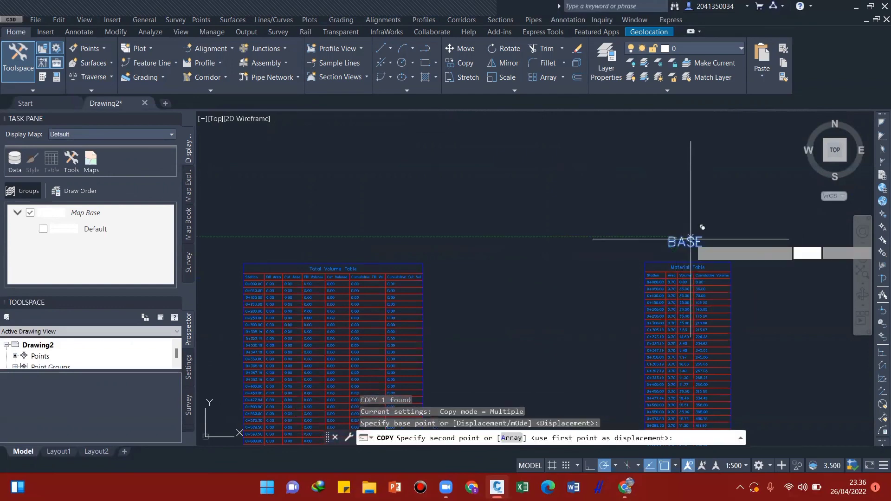
click(283, 238)
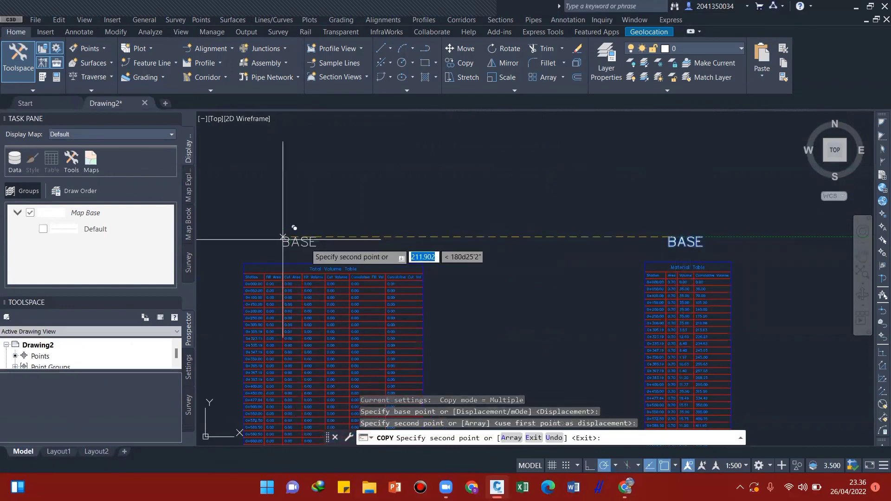
key(Escape)
click(303, 240)
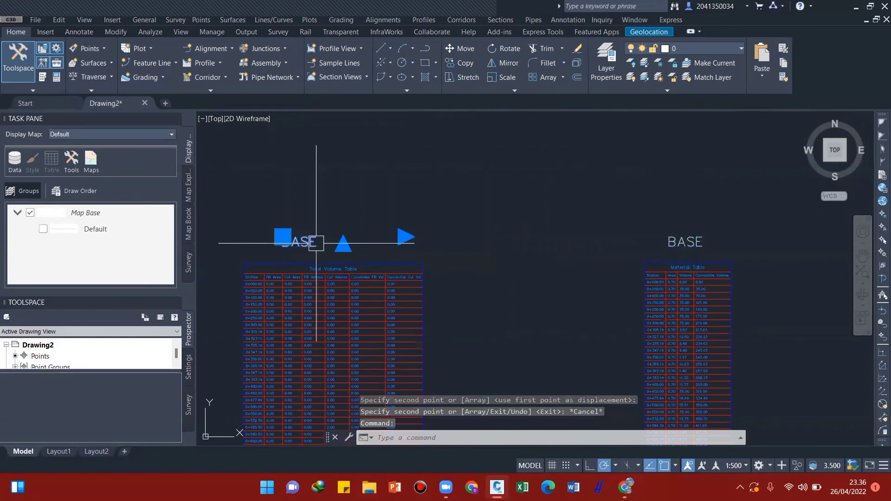
- Change the text of the copied label above the Total Volume Table to CUT AND FILL
double_click(316, 242)
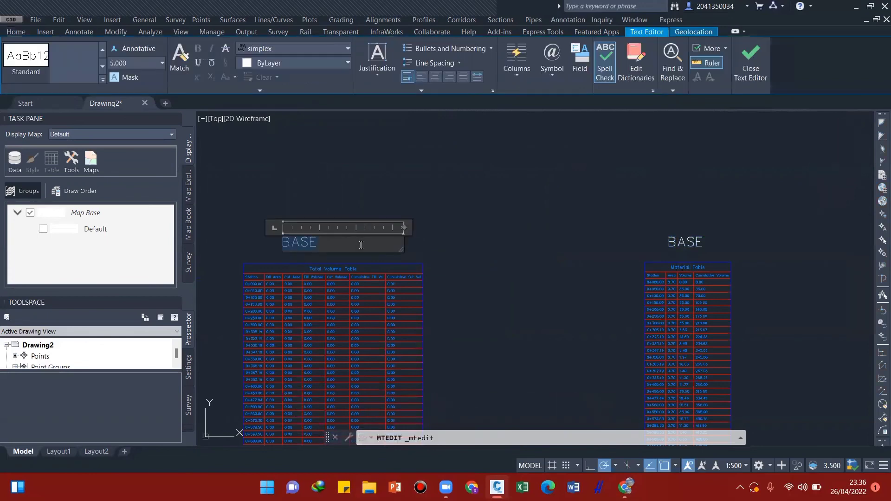
text(CUT AND FILL)
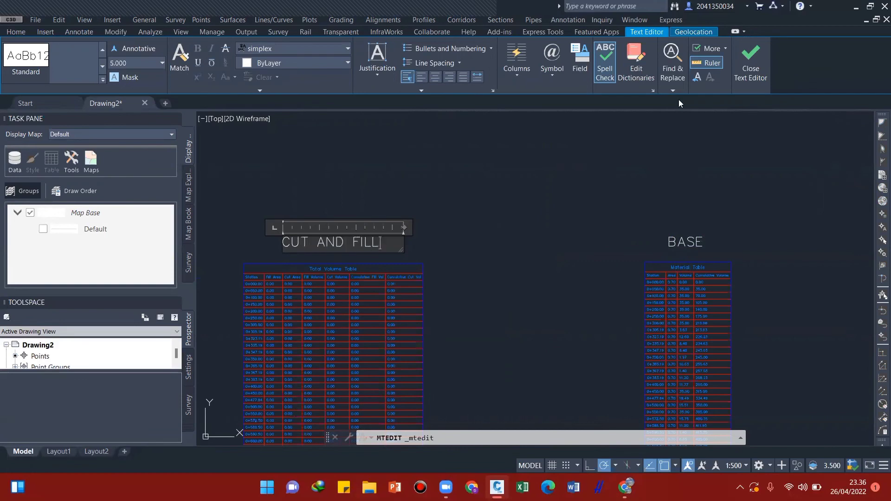
click(751, 58)
- Start a new material volume table using the material list PERKERASAN and the material SubBase
scroll(436, 260, down, 2)
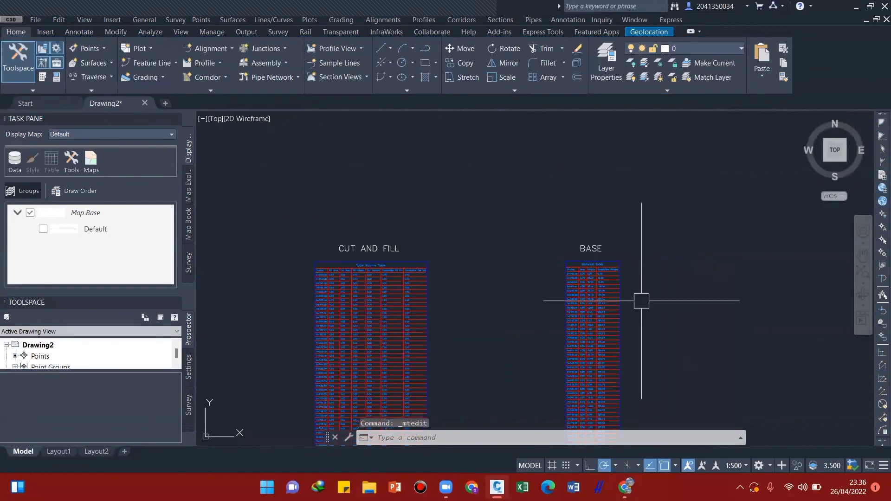
middle_drag(641, 302, 527, 288)
mouse_move(587, 347)
middle_down()
mouse_move(587, 316)
mouse_move(568, 290)
mouse_move(600, 269)
middle_up()
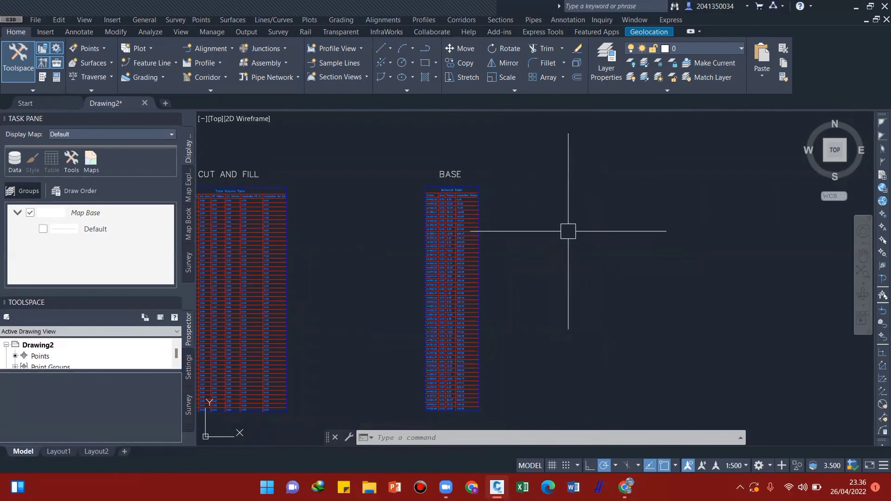
click(513, 19)
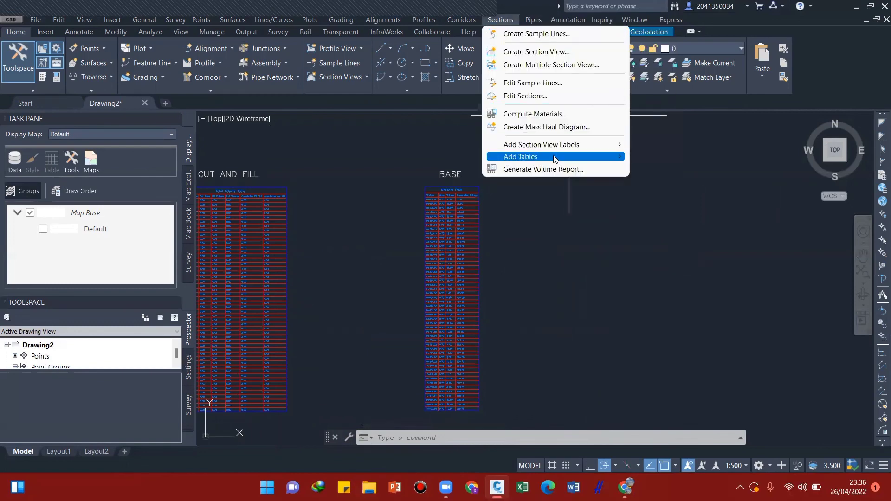
mouse_move(576, 161)
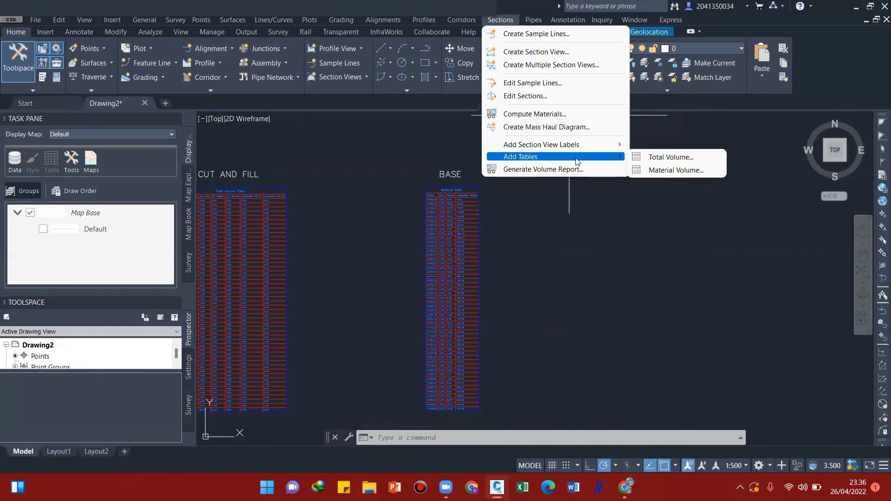
click(650, 169)
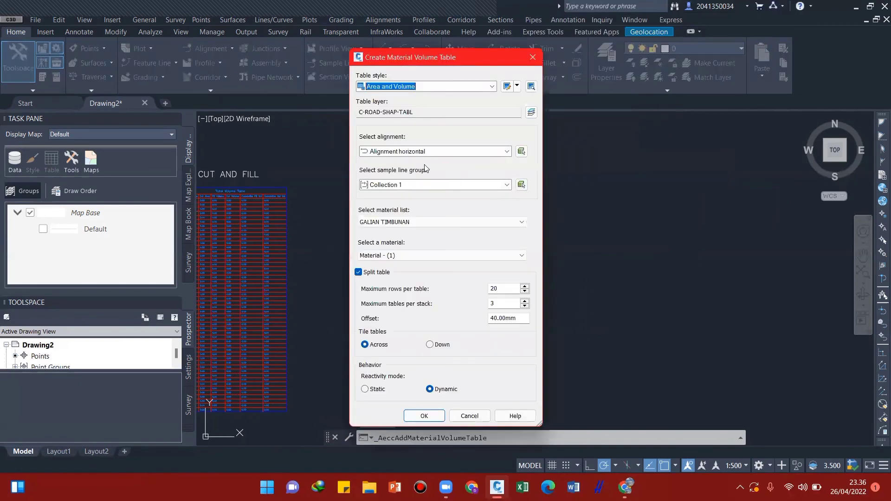
click(416, 225)
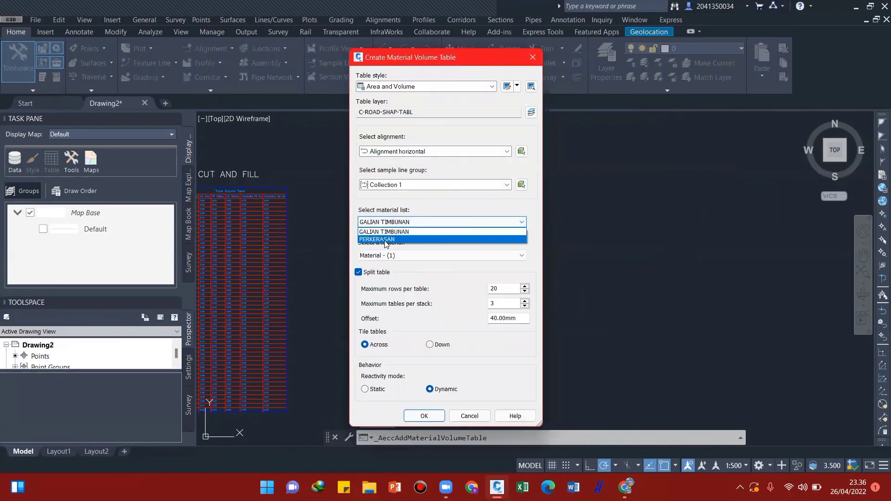
click(385, 240)
click(395, 256)
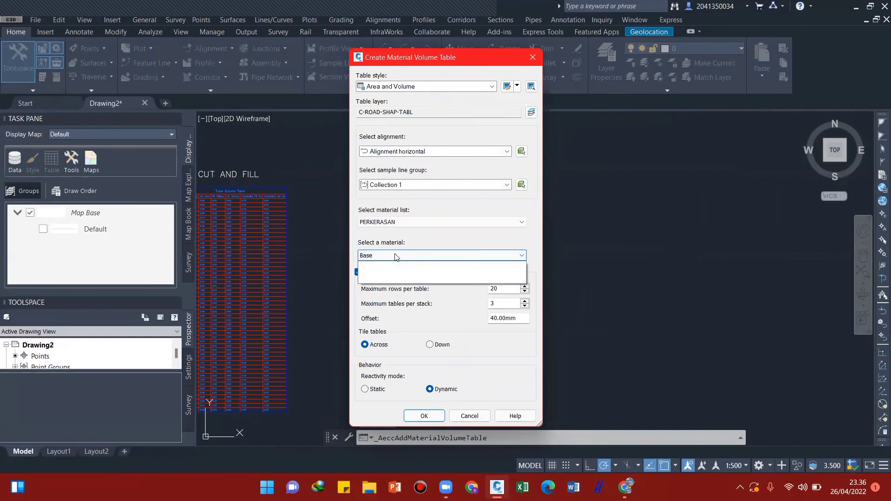
click(375, 272)
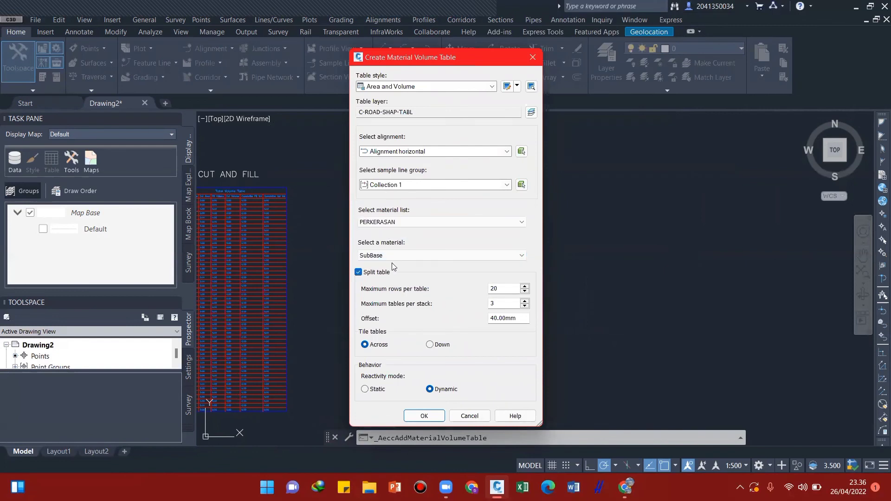
- Adjust the maximum rows per table and place the SubBase table to the right of the BASE table, level with its upper edge
click(504, 288)
click(424, 416)
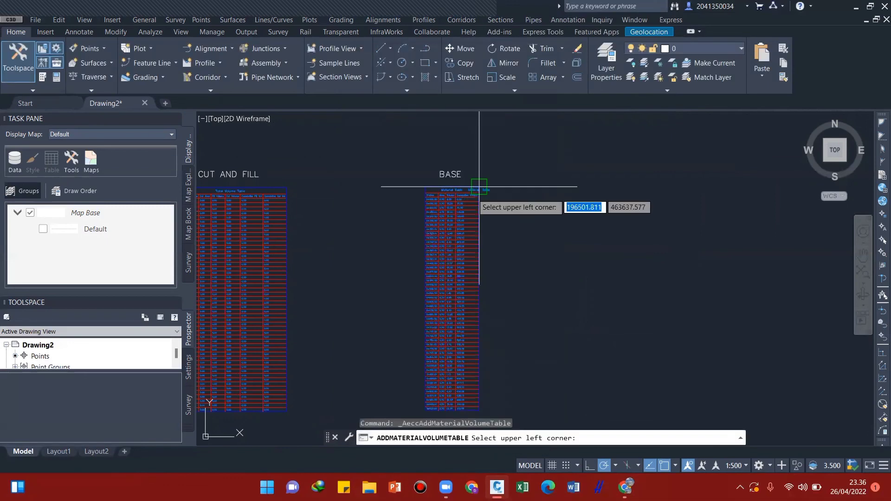
scroll(484, 191, up, 6)
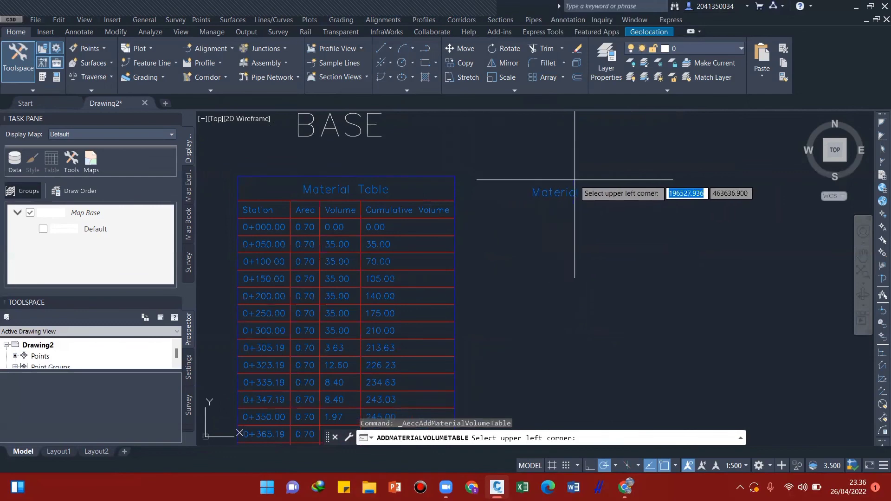
click(575, 181)
- Copy the BASE label horizontally to just above the new SubBase material table
scroll(610, 192, down, 7)
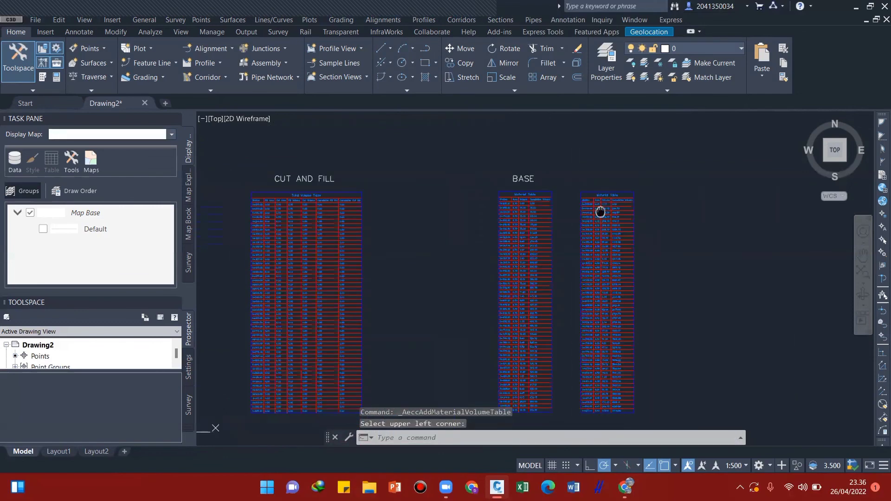
scroll(600, 211, up, 4)
middle_drag(613, 193, 600, 219)
key(Escape)
click(362, 162)
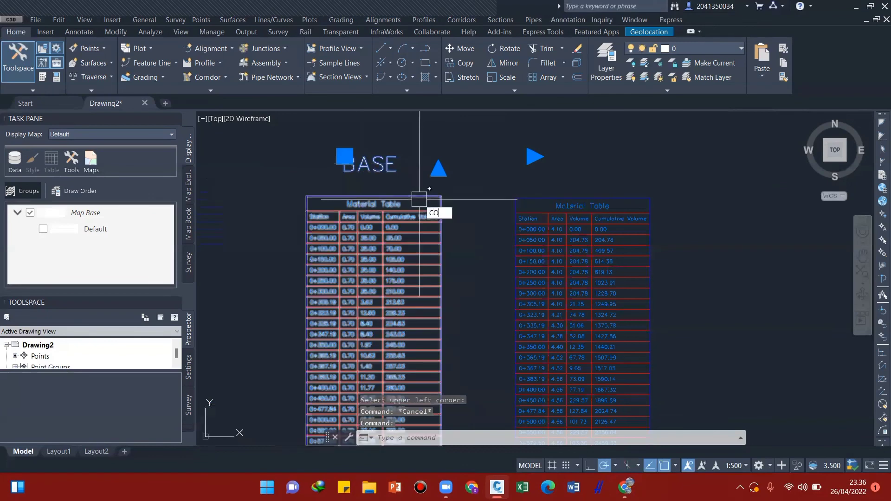
text(co)
key(Return)
click(371, 157)
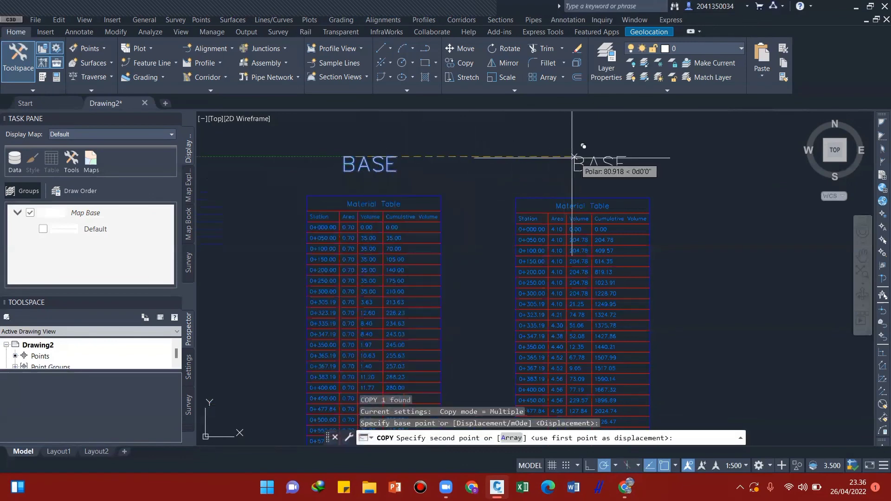
- Change the text of the copied label above the SubBase table to SUB BASE
double_click(550, 166)
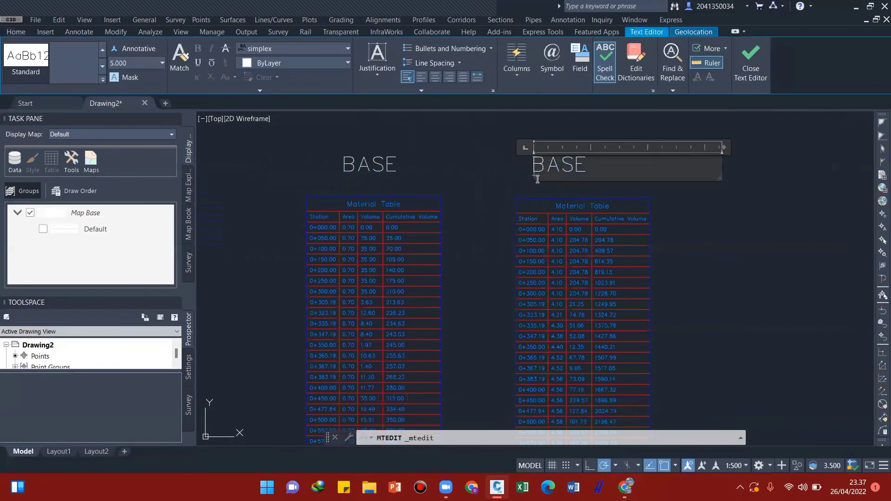
text(SUB)
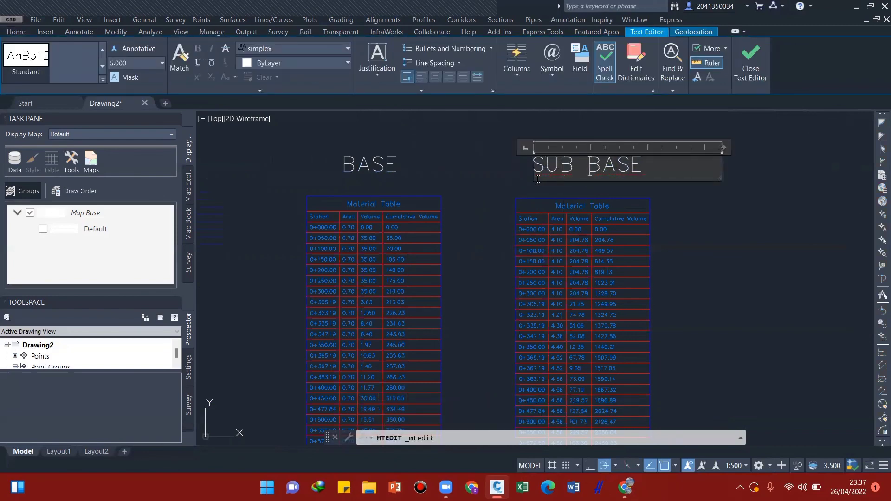
click(740, 69)
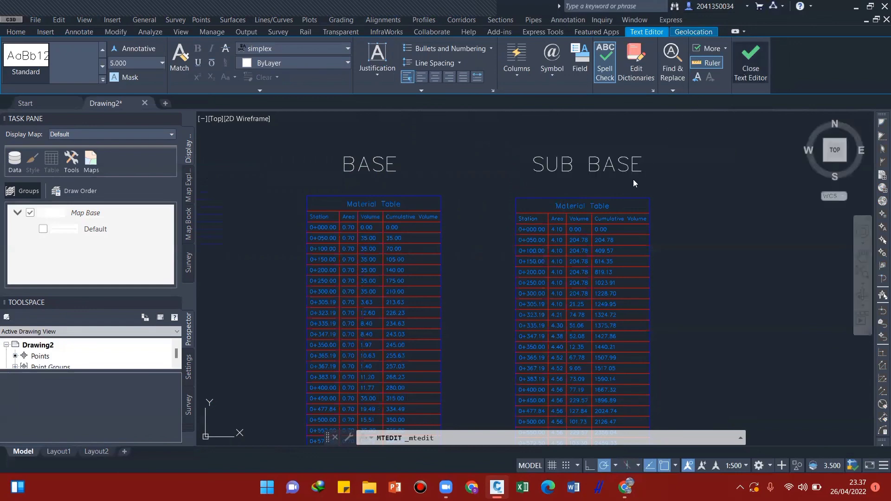
- Add a material volume table for the PAVE material of the PERKERASAN list, with 200 maximum rows per table, beside the SUB BASE table
scroll(650, 195, down, 3)
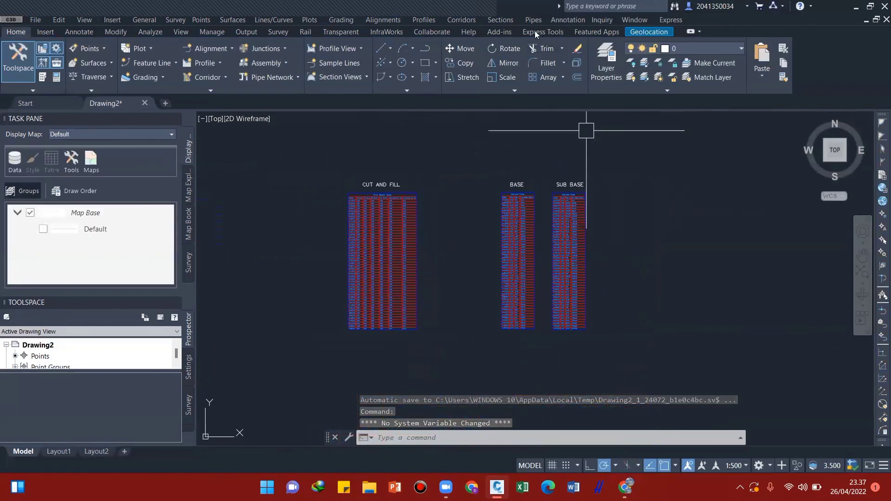
click(506, 20)
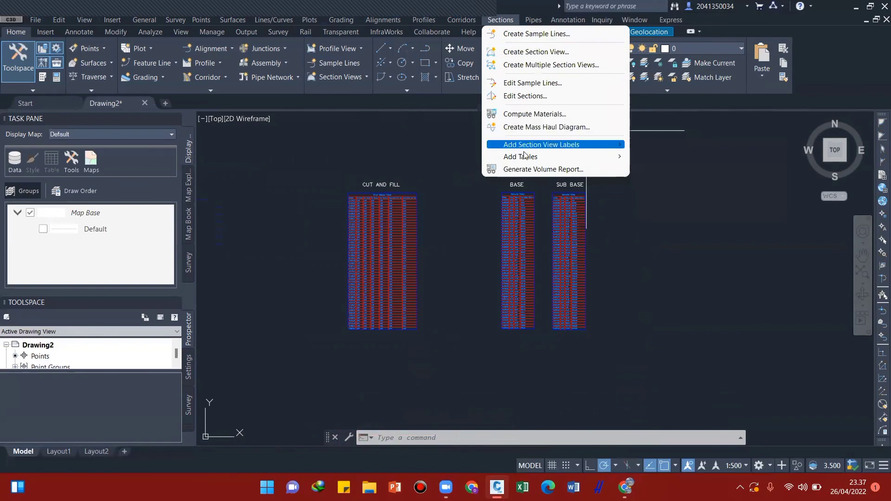
mouse_move(559, 158)
click(651, 160)
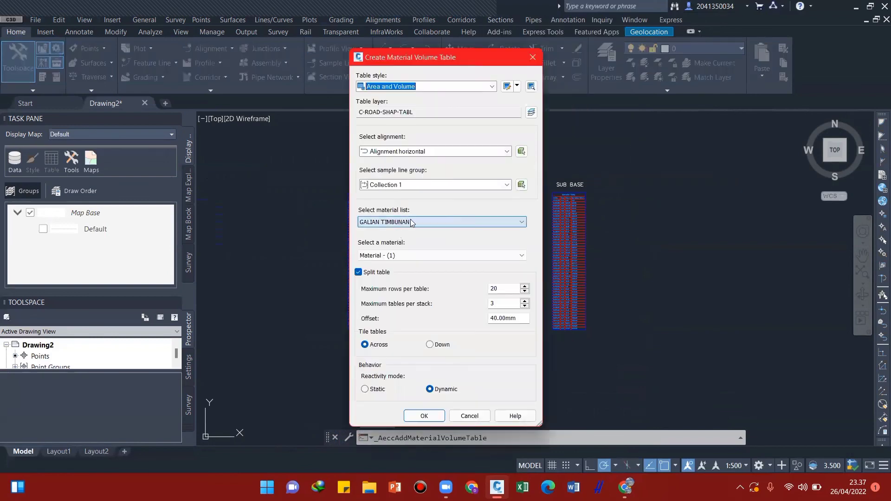
click(410, 219)
click(387, 240)
click(390, 255)
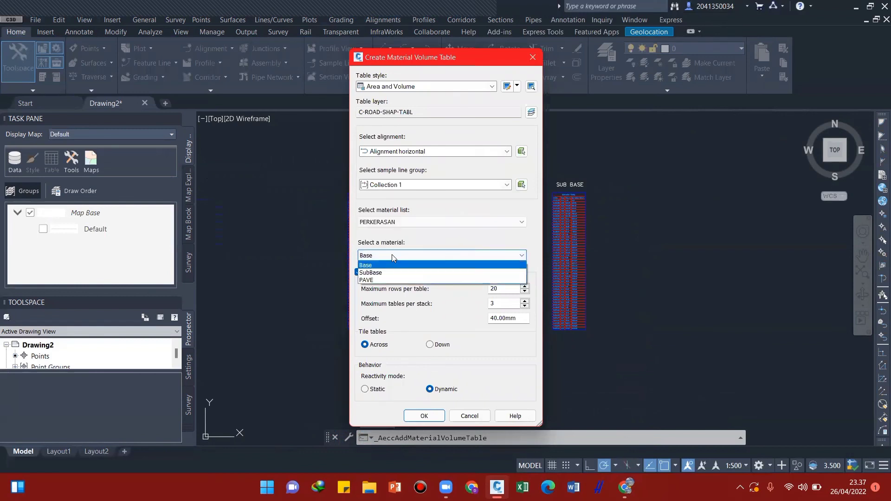
click(399, 281)
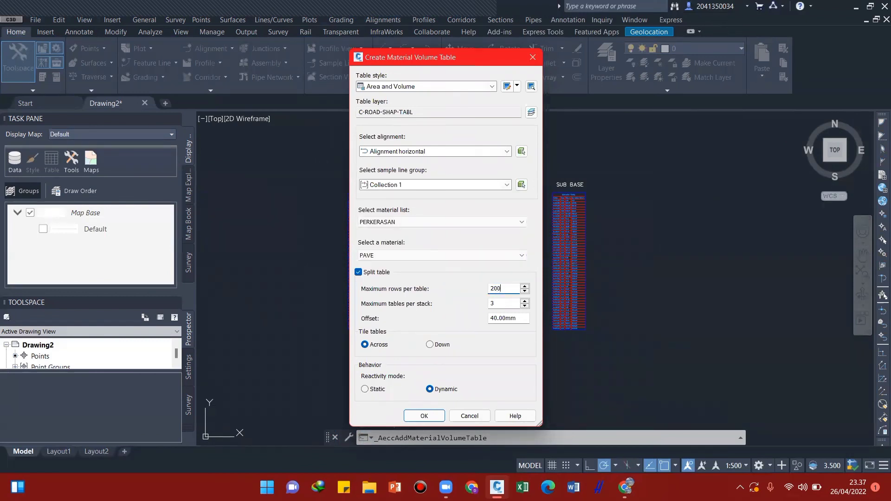
click(424, 416)
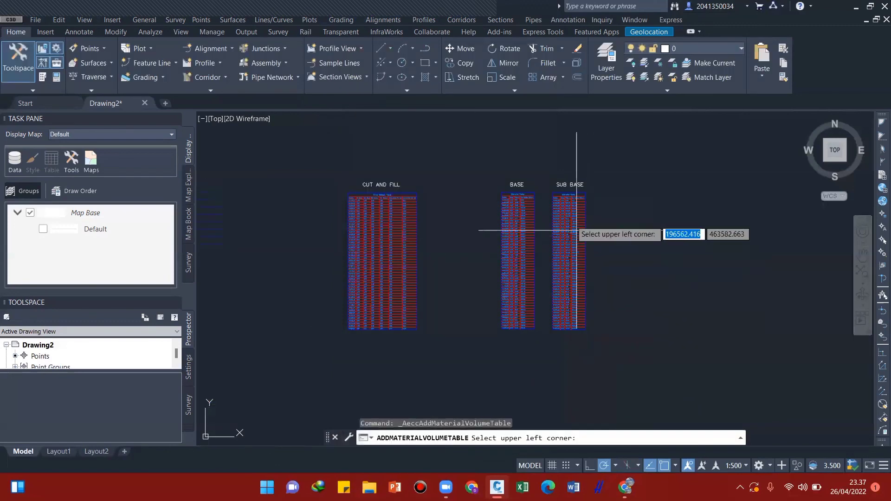
scroll(598, 197, up, 4)
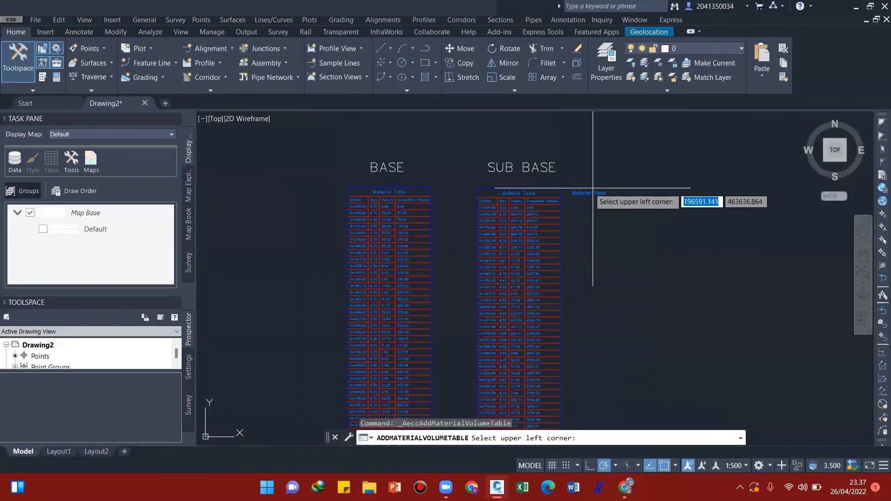
click(604, 190)
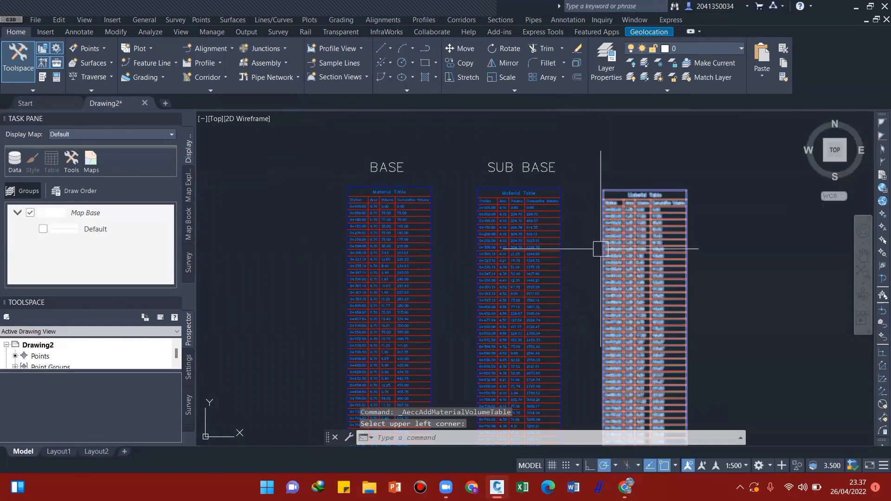
- Copy the SUB BASE label horizontally to just above the new PAVE material table
middle_drag(665, 213, 648, 221)
key(Escape)
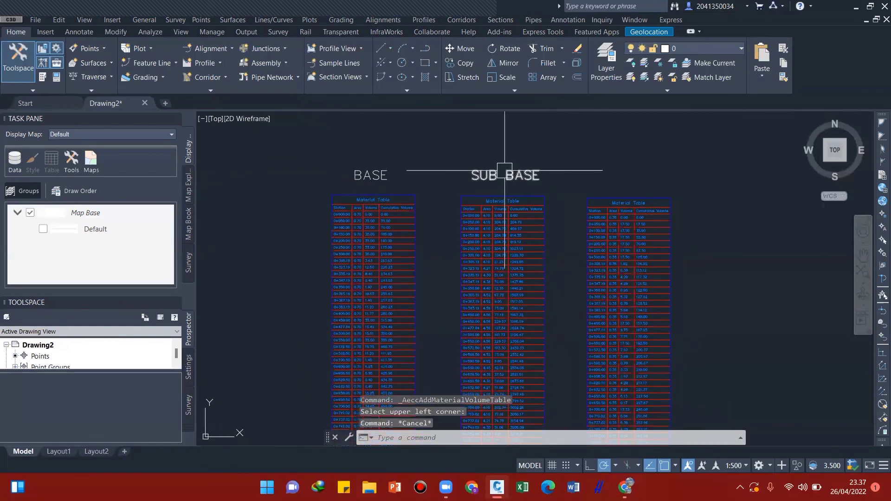
click(534, 199)
key(Return)
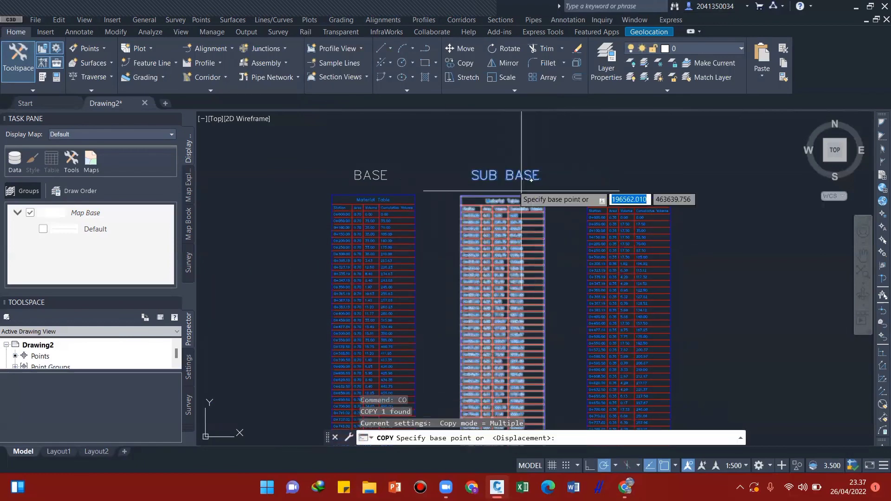
click(472, 179)
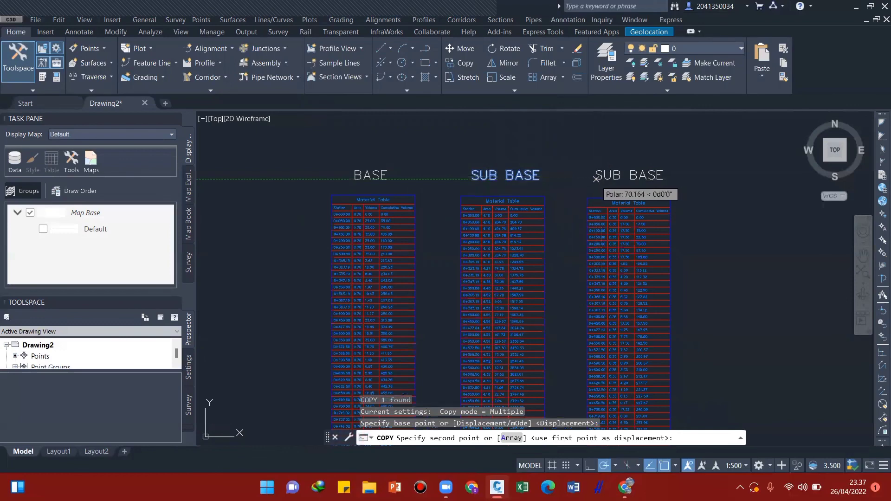
click(601, 180)
key(Escape)
- Change the text of the copied label above the third material table to PAVE
click(627, 175)
double_click(664, 176)
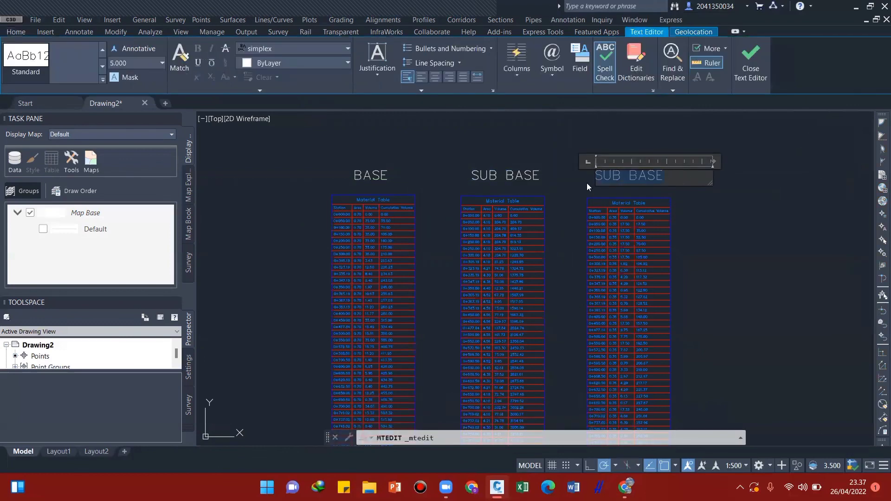
text(PAVE)
click(758, 52)
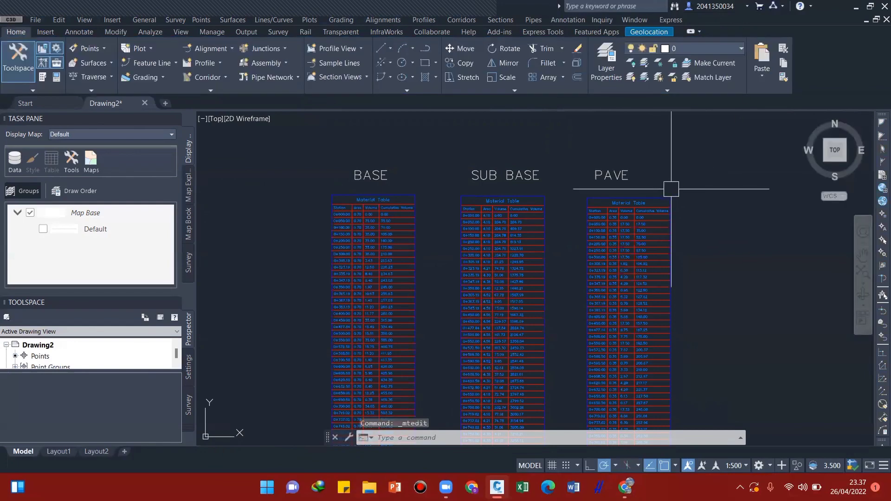
- Review the four labelled volume tables and their placement relative to the cross section sheets
scroll(594, 197, down, 5)
middle_drag(511, 246, 500, 249)
middle_drag(468, 212, 459, 231)
scroll(426, 229, up, 4)
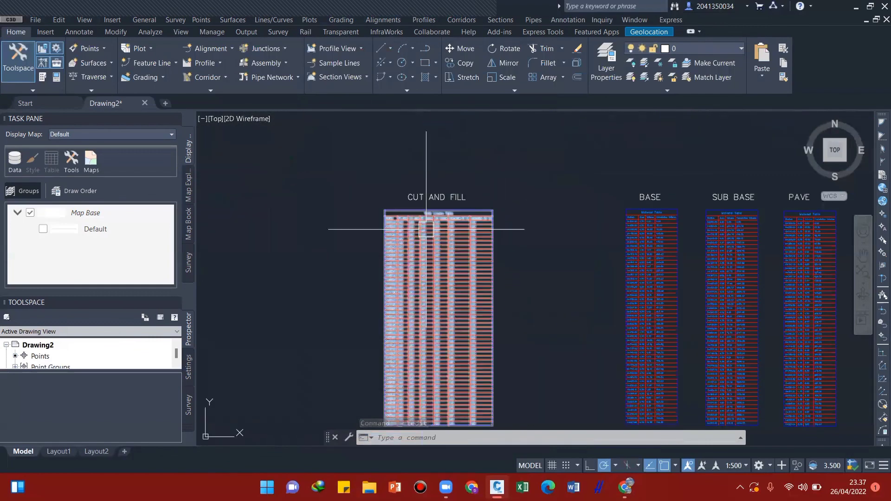
middle_drag(617, 288, 553, 266)
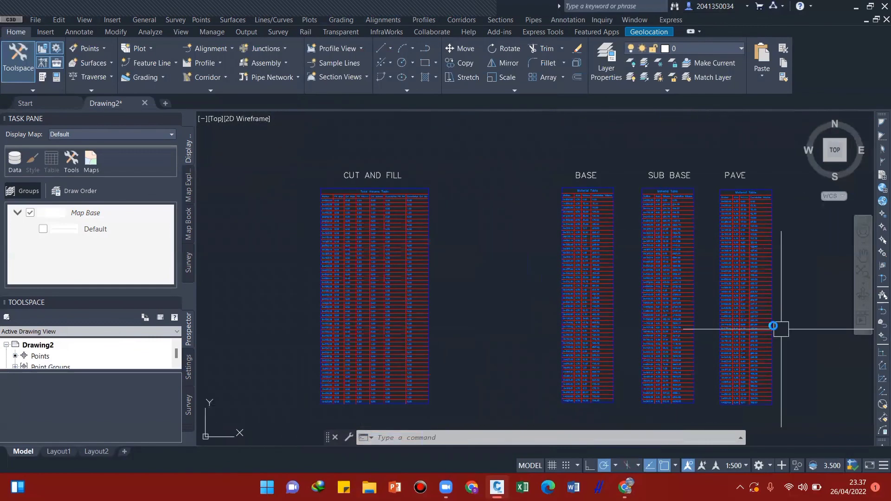
middle_drag(781, 329, 777, 328)
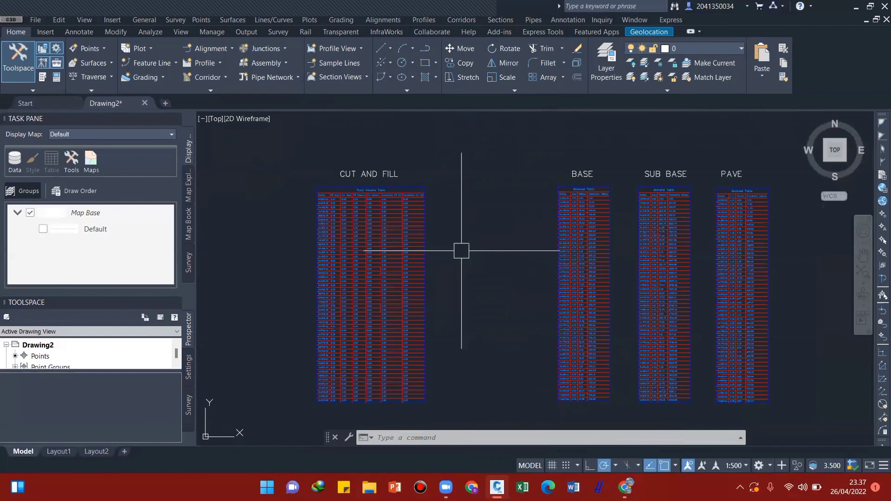
click(712, 250)
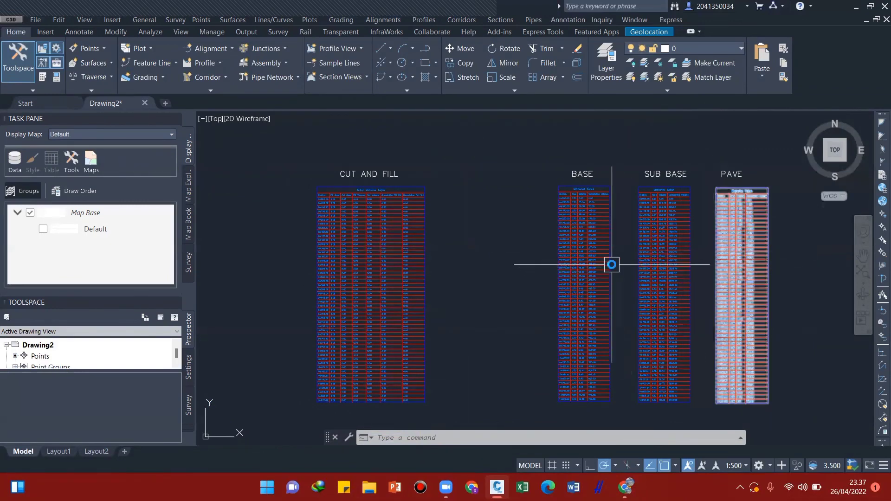
scroll(643, 258, down, 3)
scroll(533, 263, down, 2)
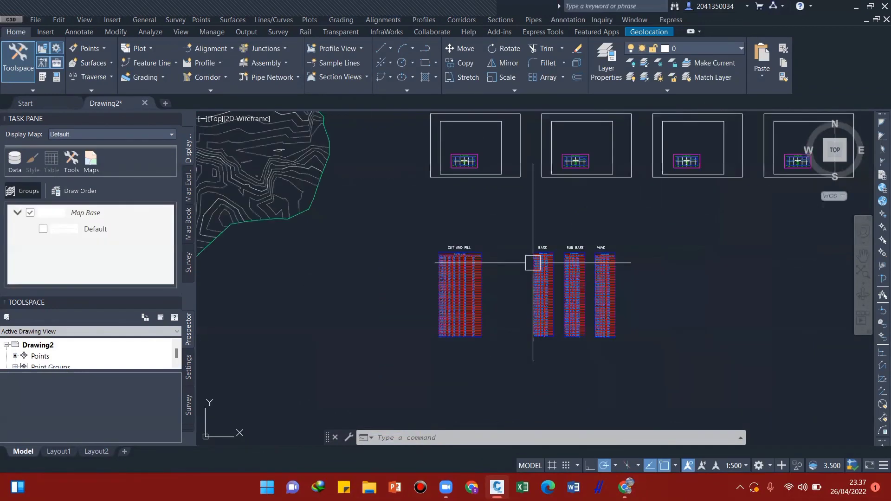
middle_drag(533, 263, 547, 268)
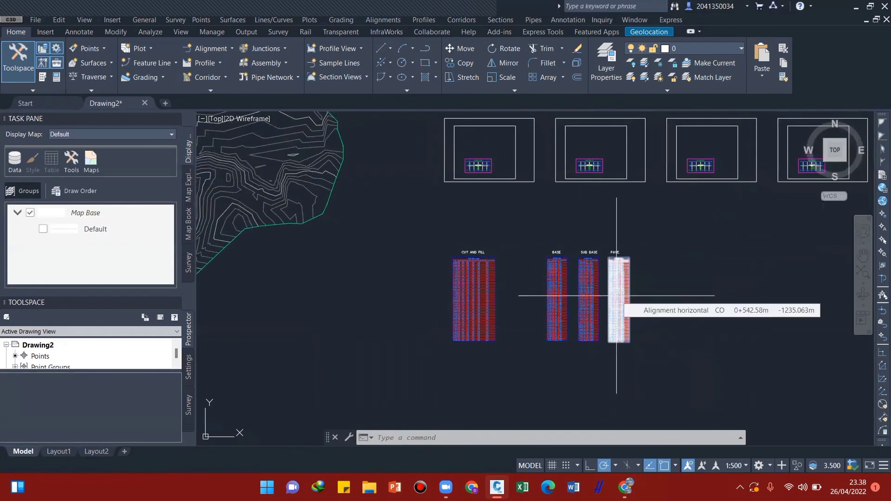